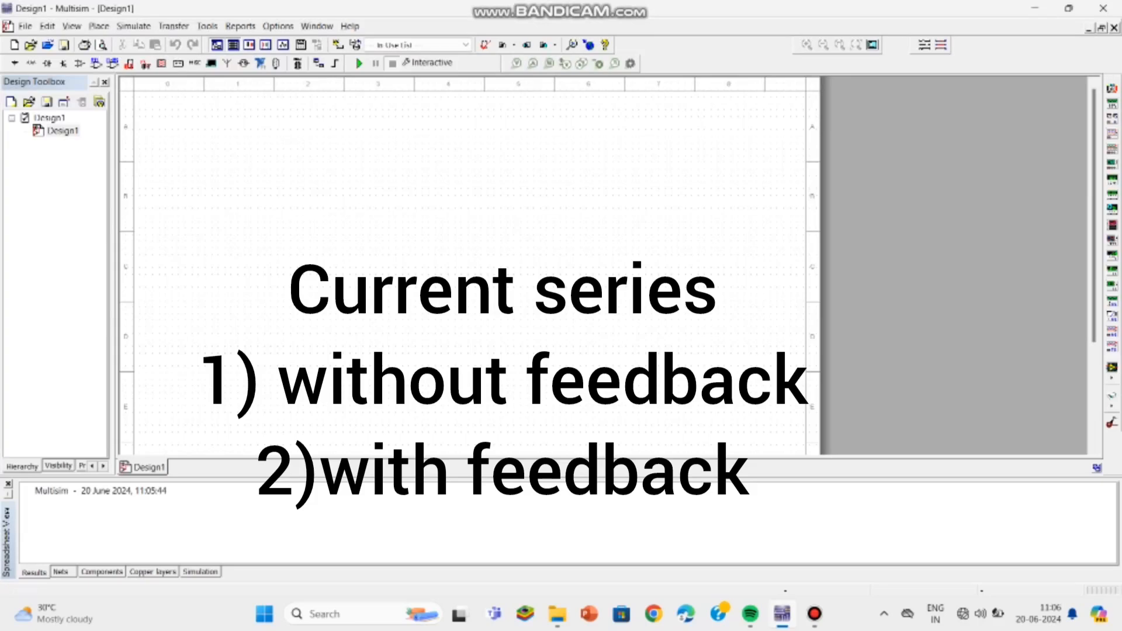
Step: Add the sheet title text "current series with and without filter" near the top of the schematic
left_click(332, 122)
type("cur")
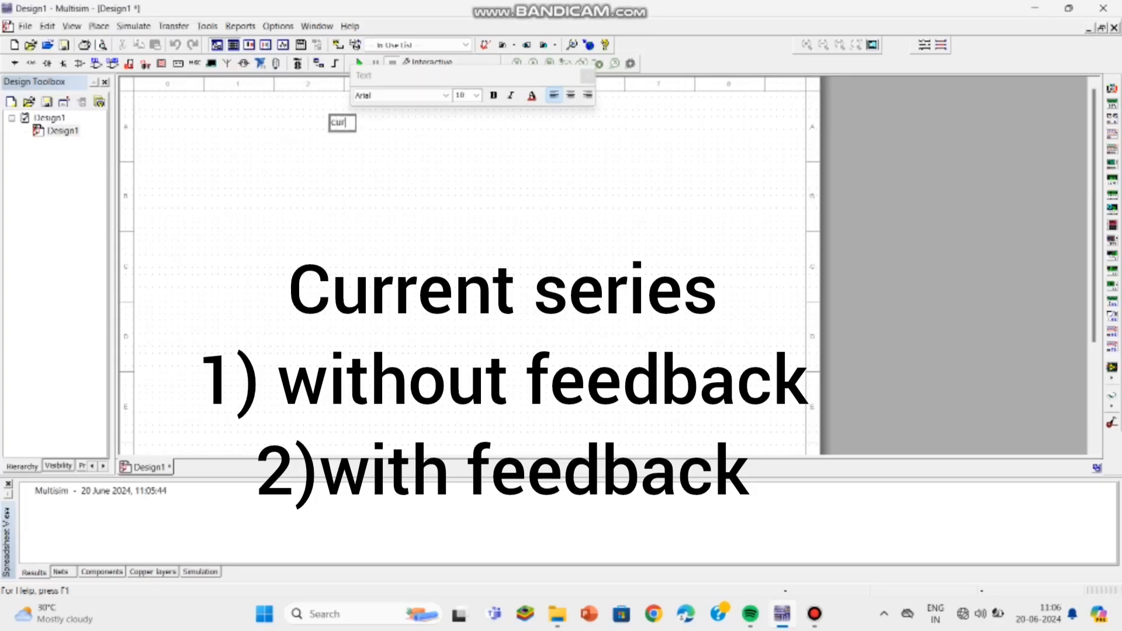
type("rent series")
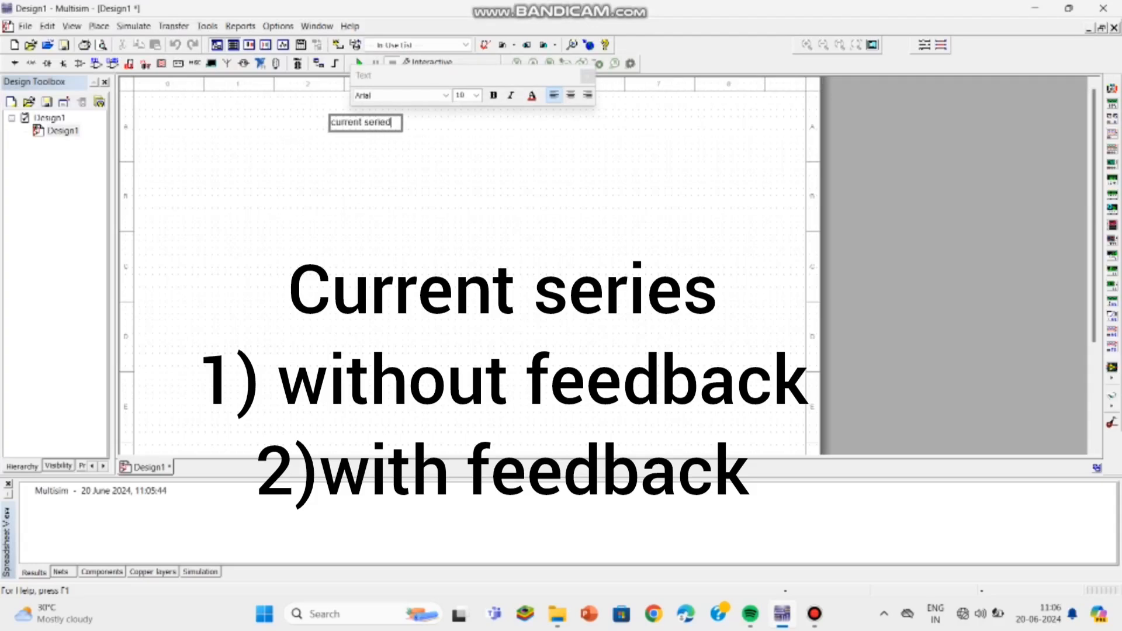
key("BackSpace")
type("s with and witho")
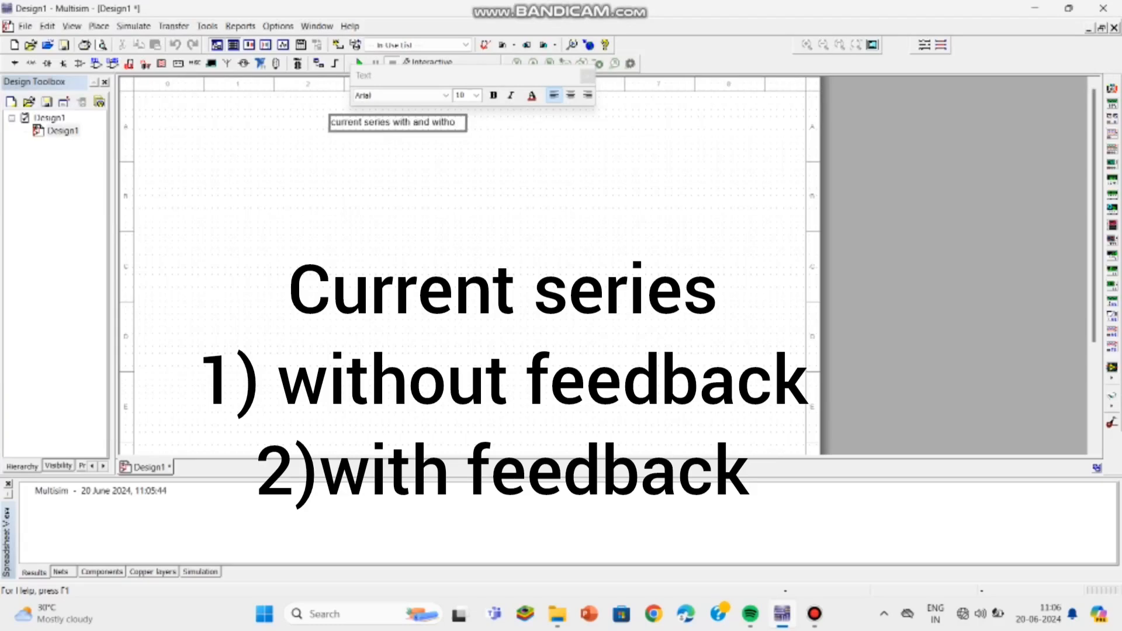
type("ut filter")
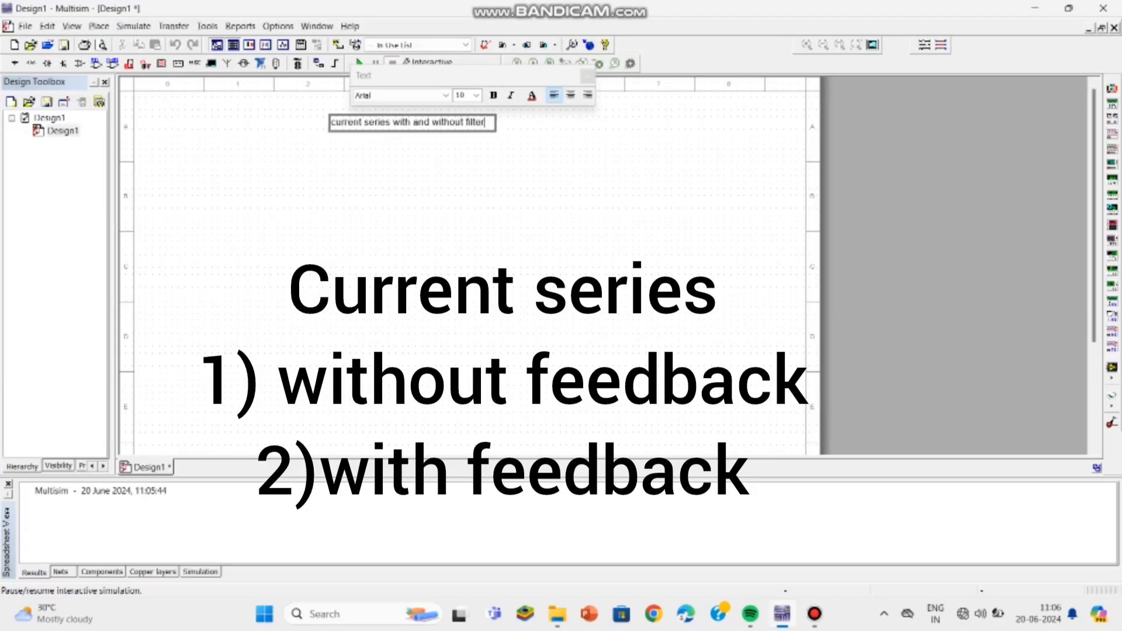
Step: Make the title text bold at font size 14 and nudge it slightly upward
left_click(494, 96)
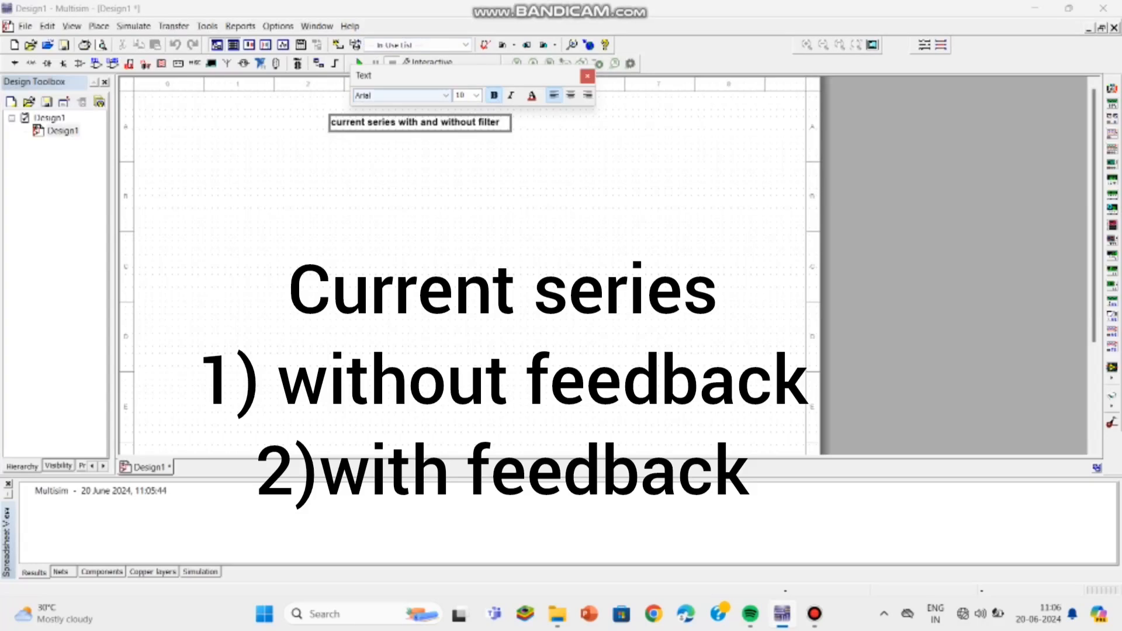
left_click(477, 95)
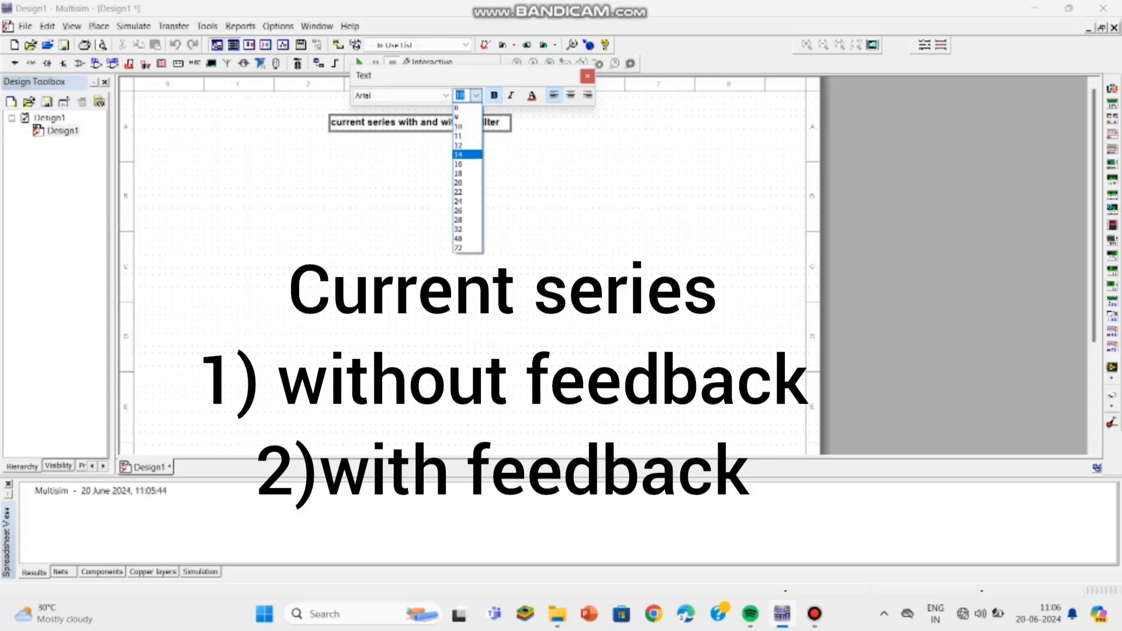
left_click(464, 155)
left_click(503, 187)
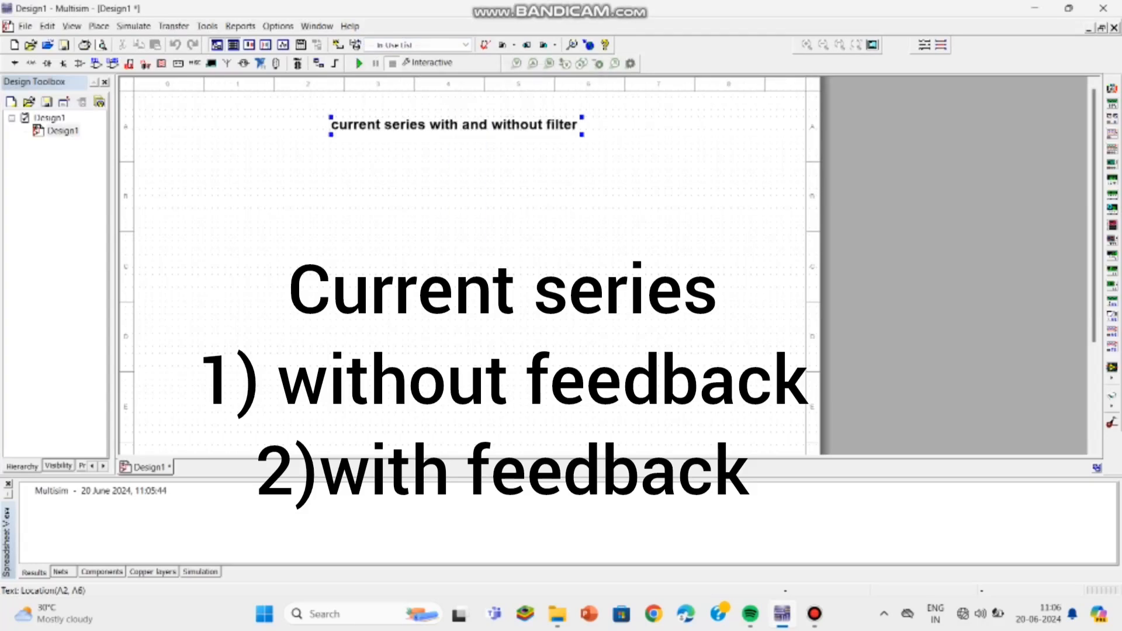
mouse_move(532, 130)
left_mouse_down()
mouse_move(545, 117)
mouse_move(552, 132)
mouse_move(541, 123)
left_mouse_up()
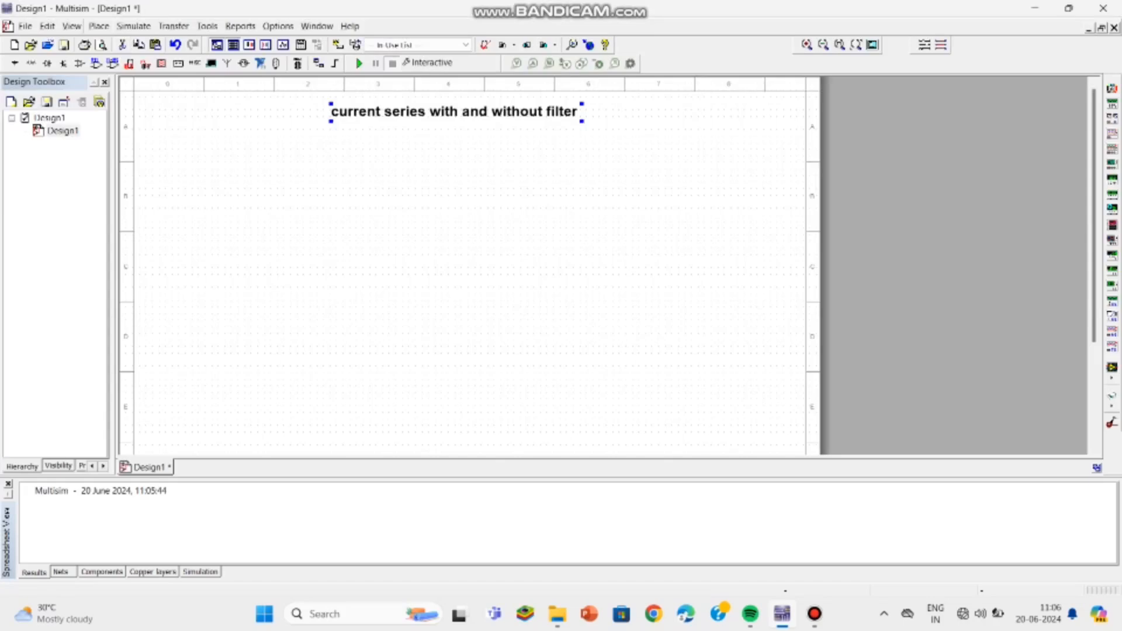
Step: Search the component database for bc107 and place a BC107BP transistor in the middle of the sheet
left_click(99, 26)
left_click(99, 26)
left_click(99, 26)
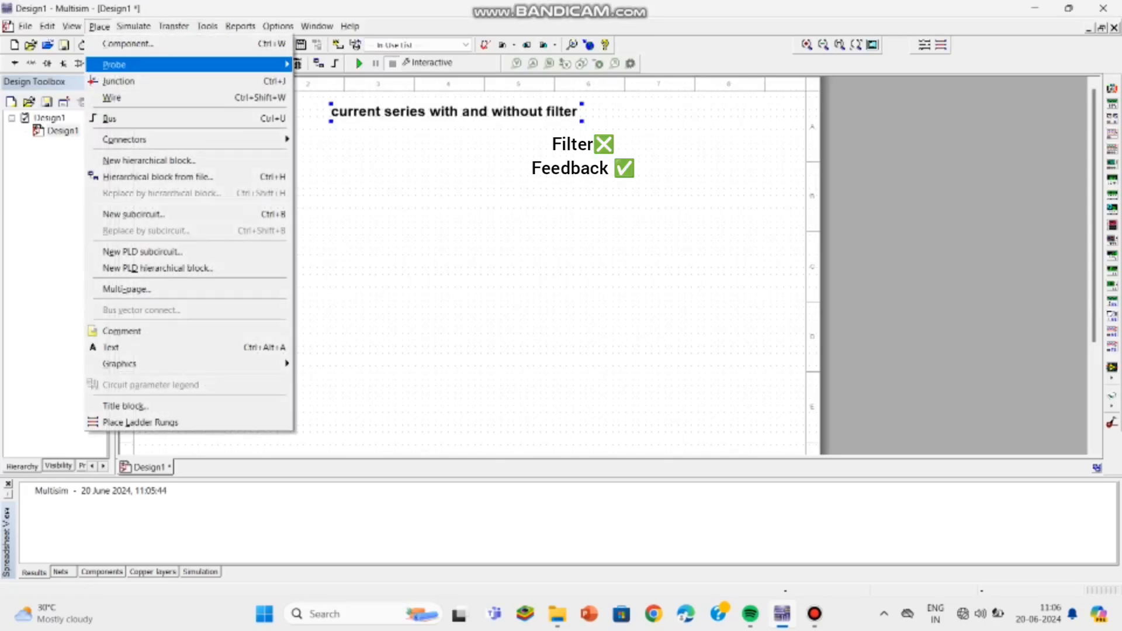
left_click(128, 44)
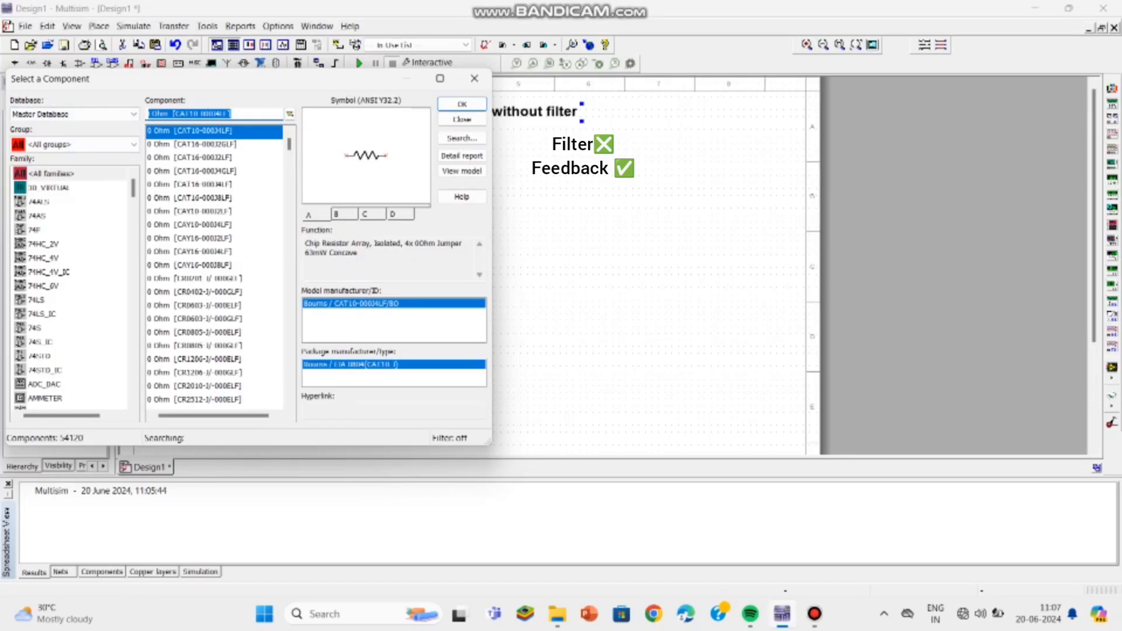
type("N")
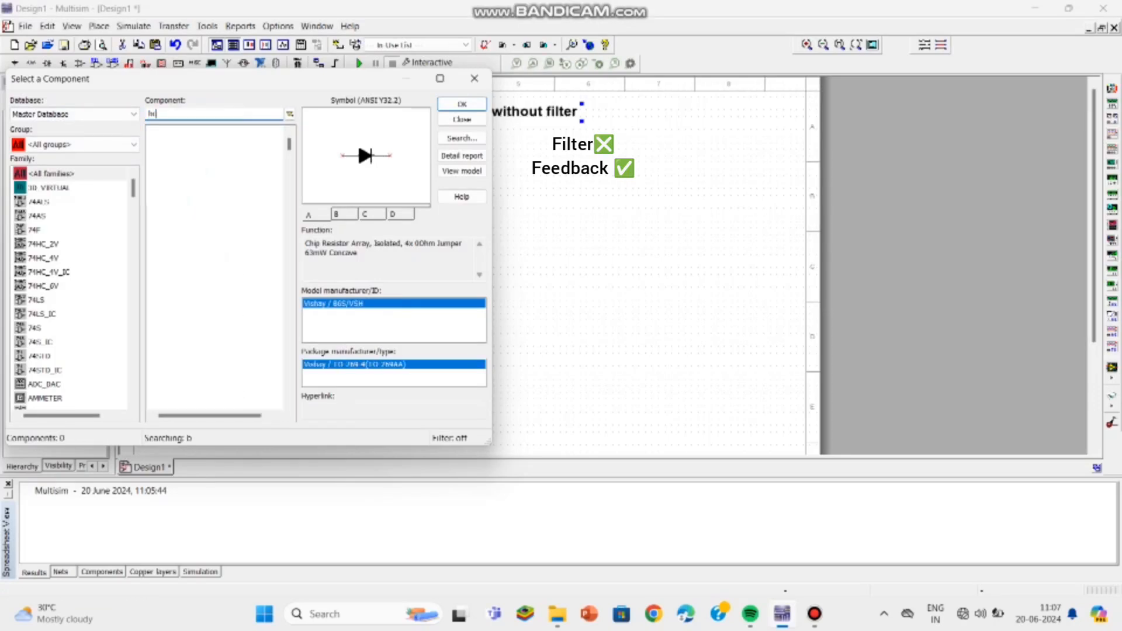
type("c107")
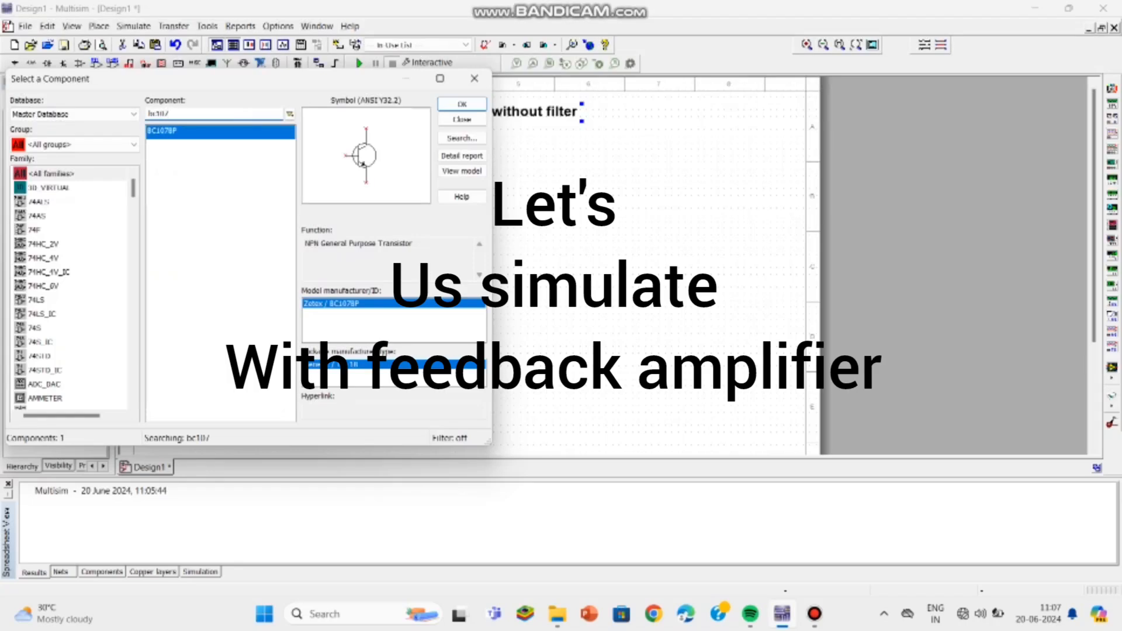
left_click(462, 104)
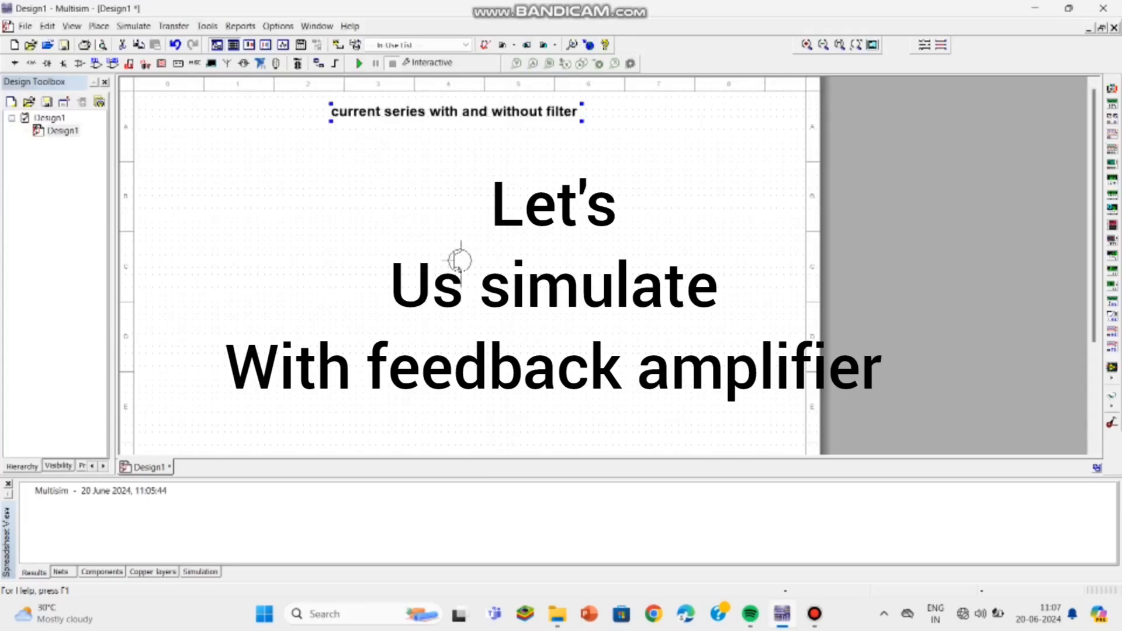
key("Escape")
left_click(474, 250)
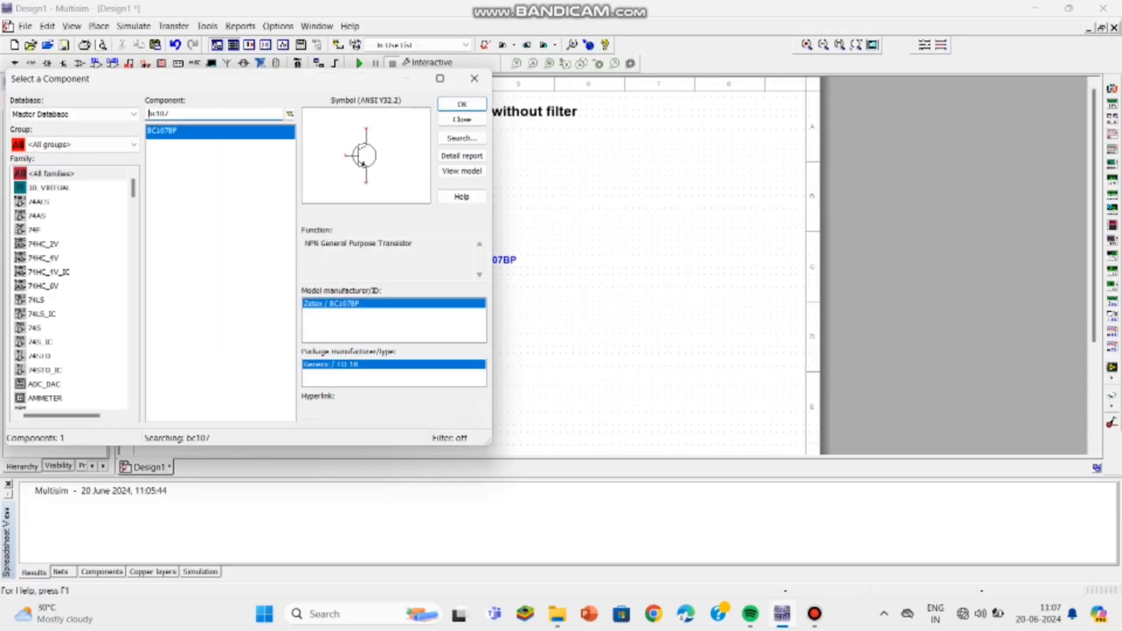
Step: Choose the Basic group's RESISTOR family and place a 2.2k resistor to the left of the transistor
left_click(76, 144)
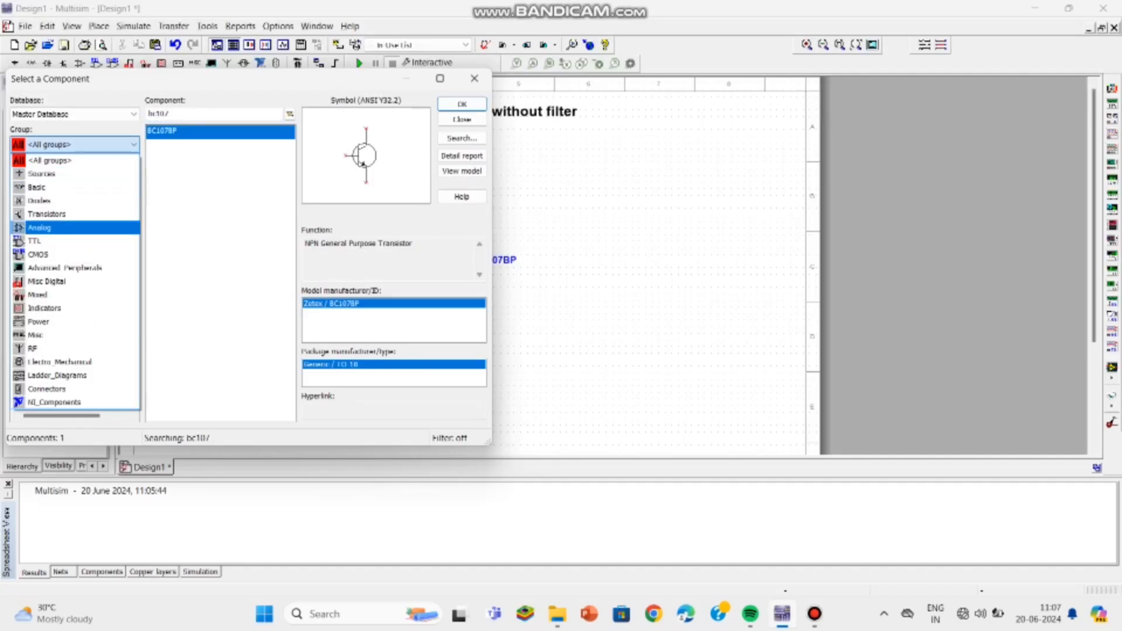
left_click(36, 187)
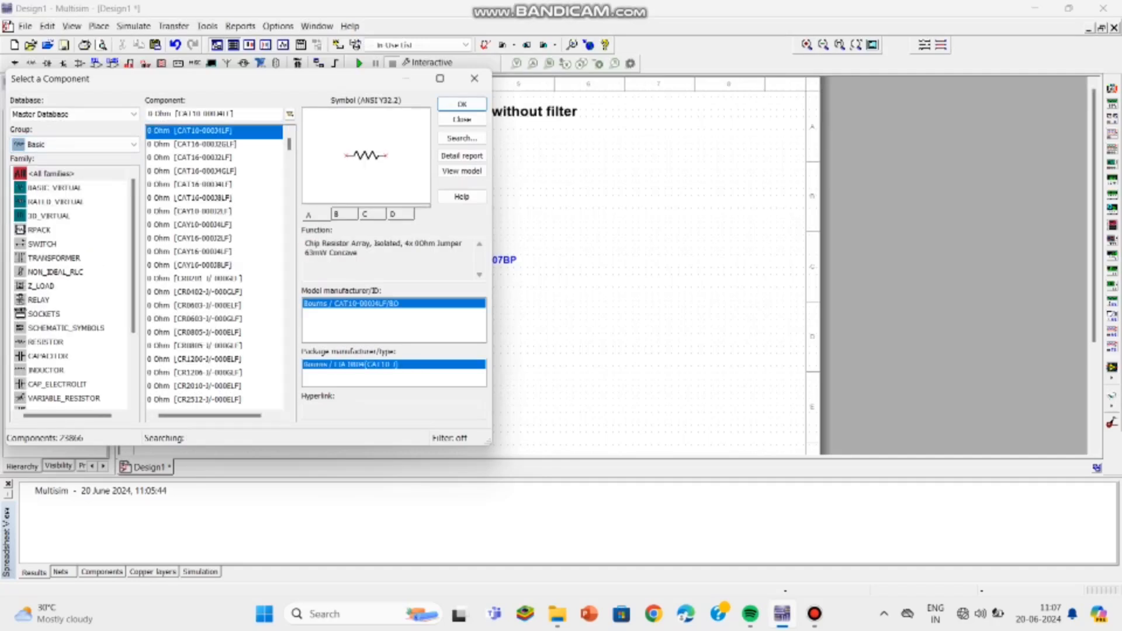
left_click(45, 342)
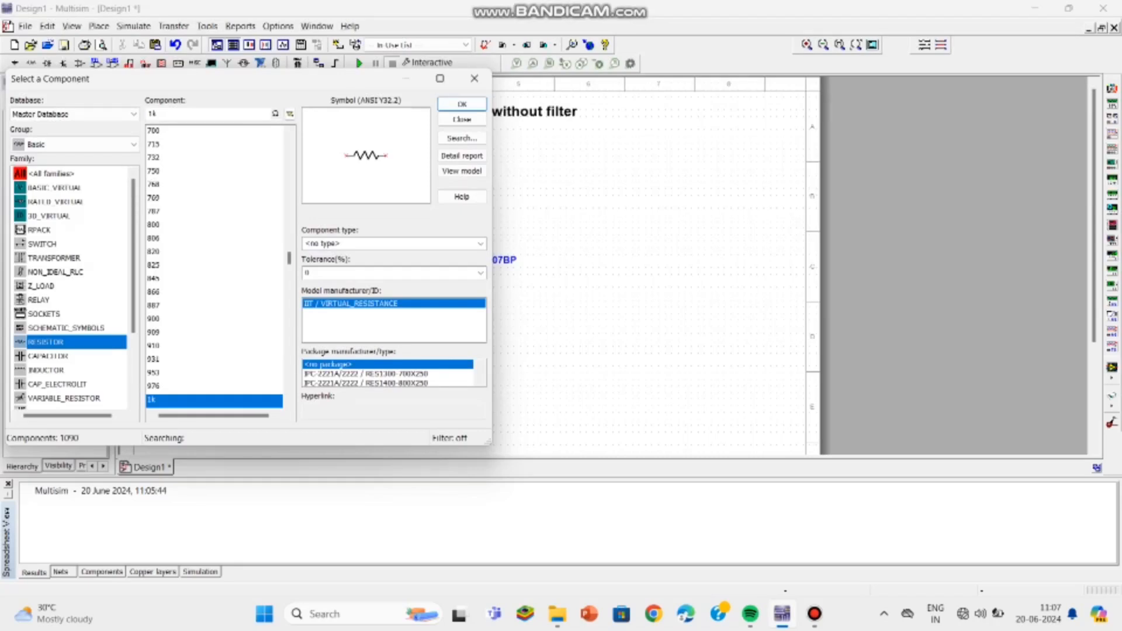
left_click(153, 114)
key("BackSpace")
type("2.2")
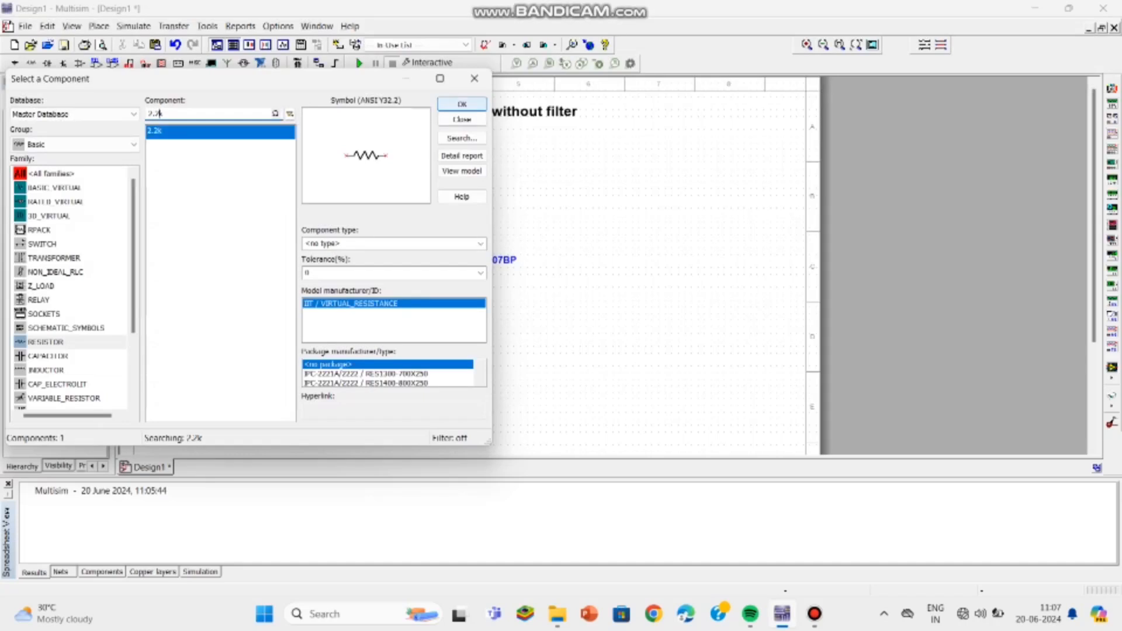
left_click(462, 104)
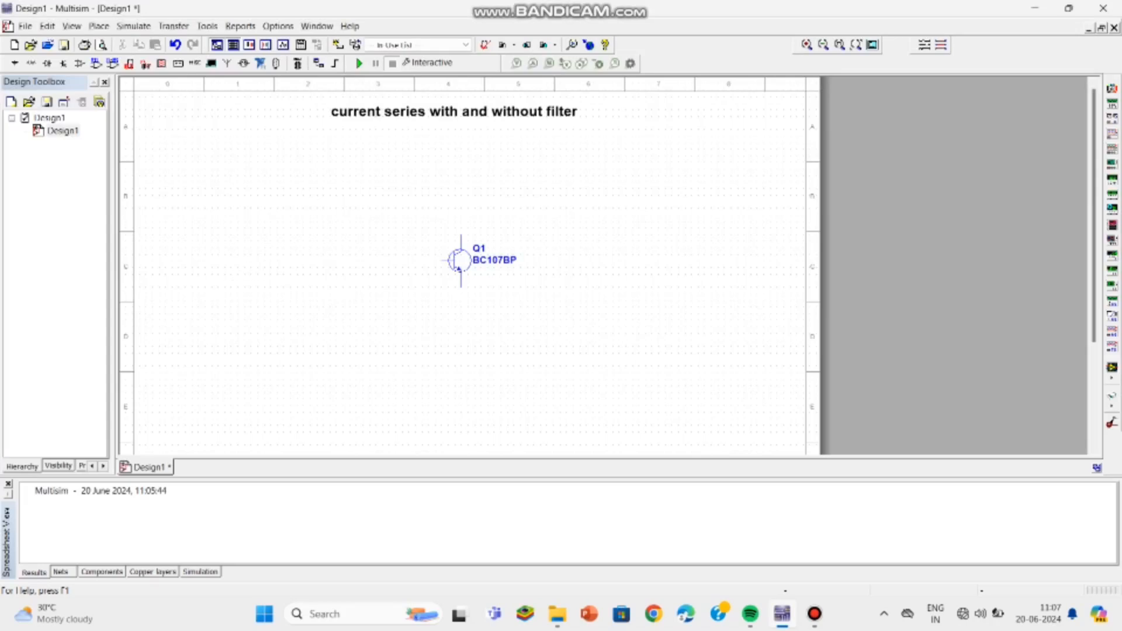
left_click(248, 274)
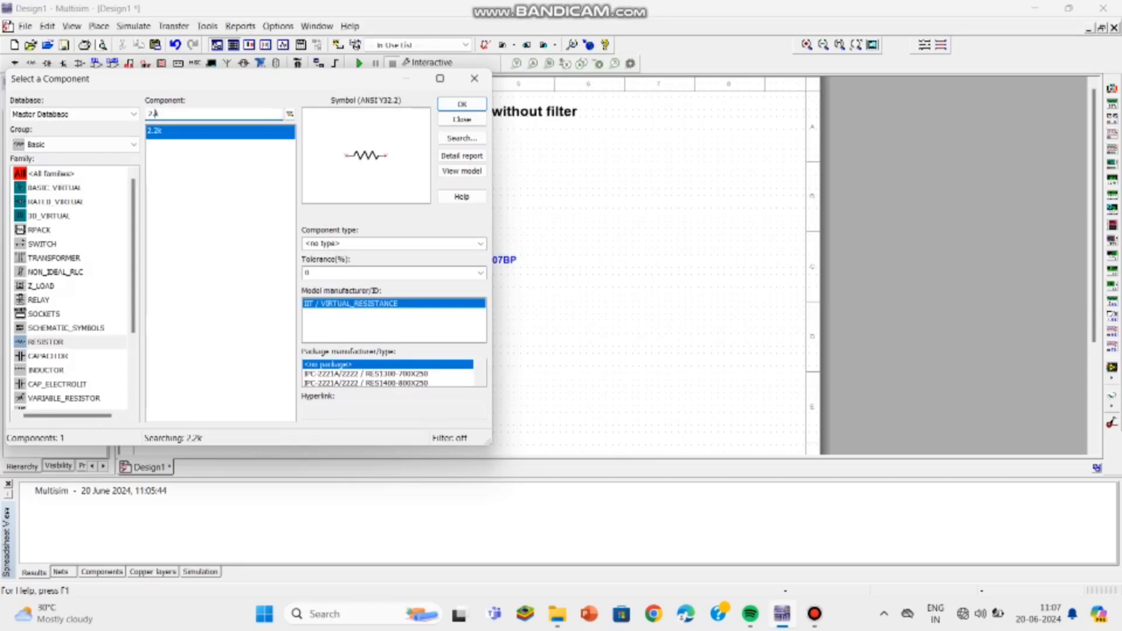
Step: Place a 33k resistor, rotated vertical, above and left of the transistor
key("BackSpace")
key("BackSpace")
key("BackSpace")
type("33k")
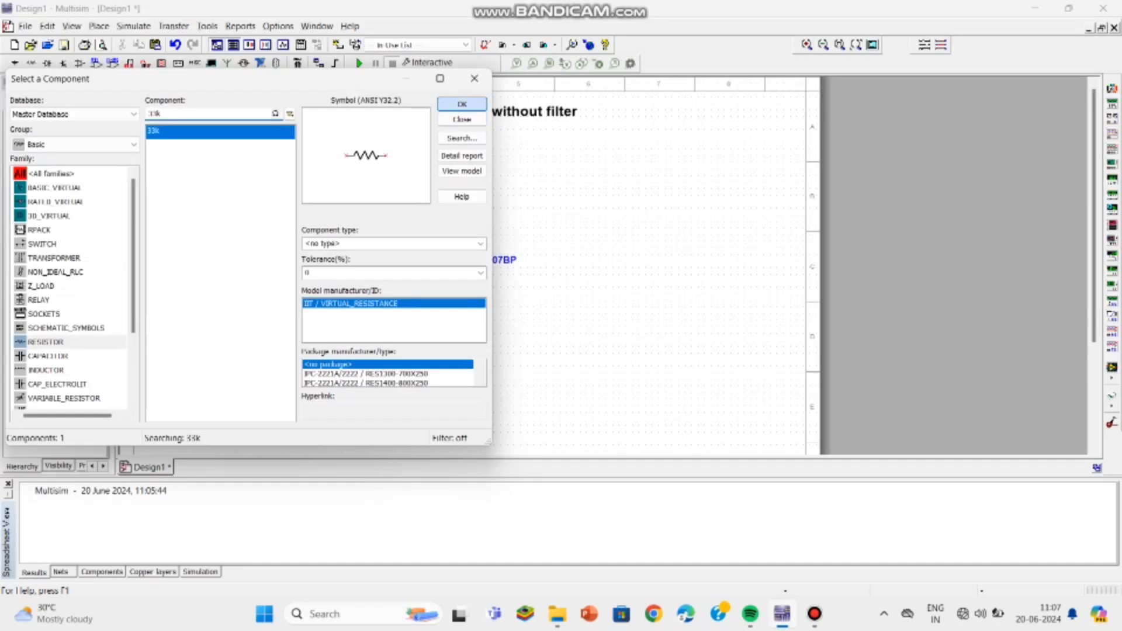
left_click(462, 104)
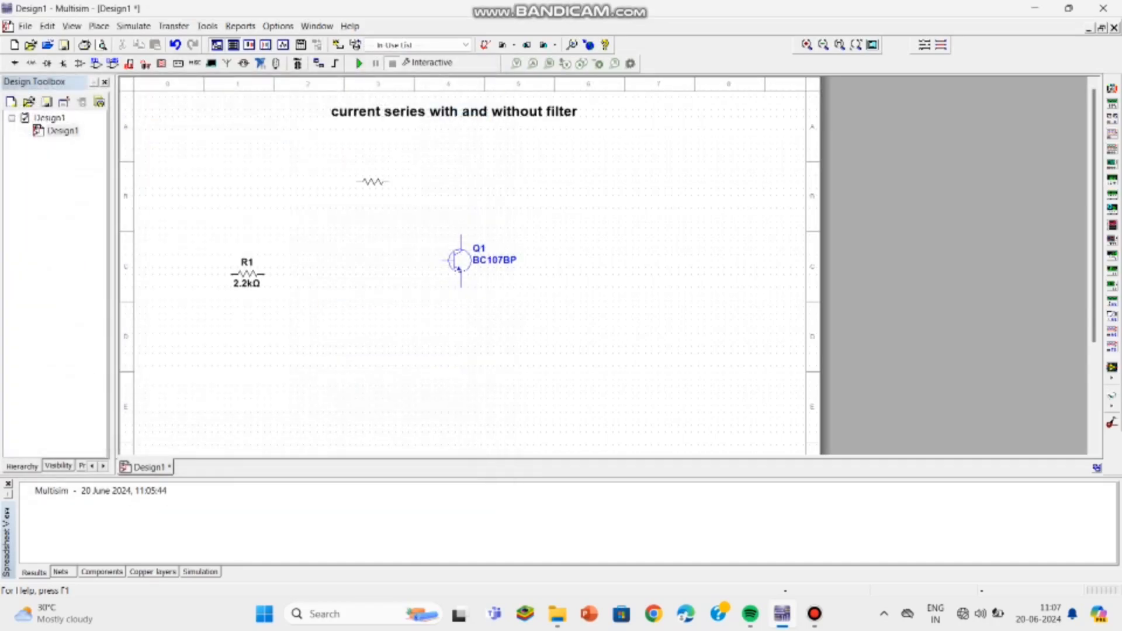
key("ctrl+r")
left_click(363, 196)
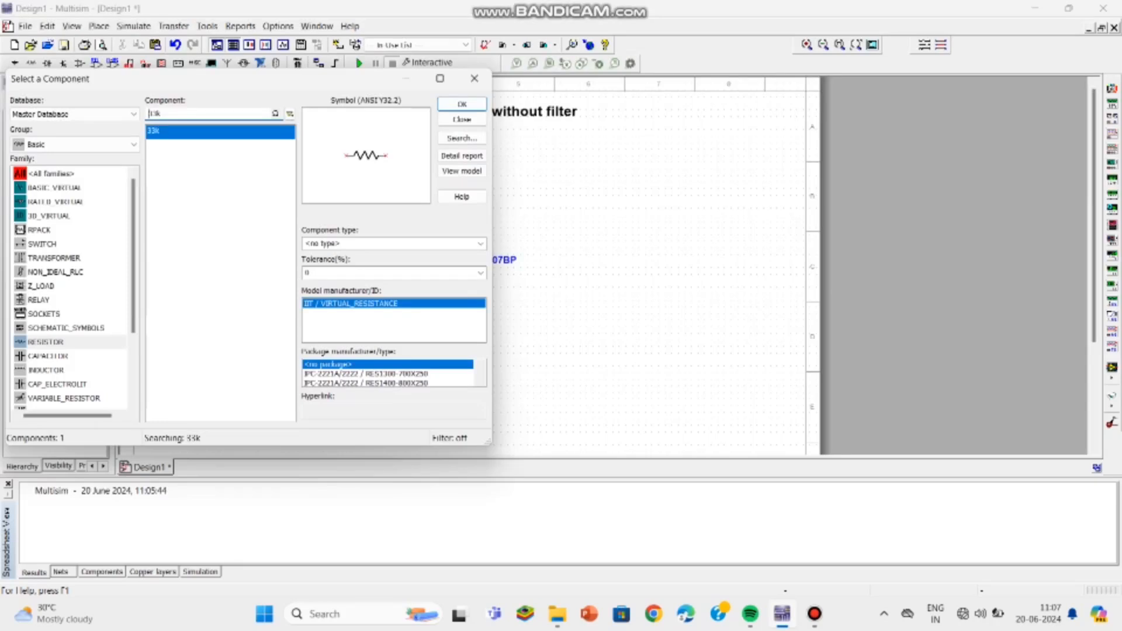
Step: Place an 8.2k resistor, rotated vertical, below and left of the transistor
key("BackSpace")
key("BackSpace")
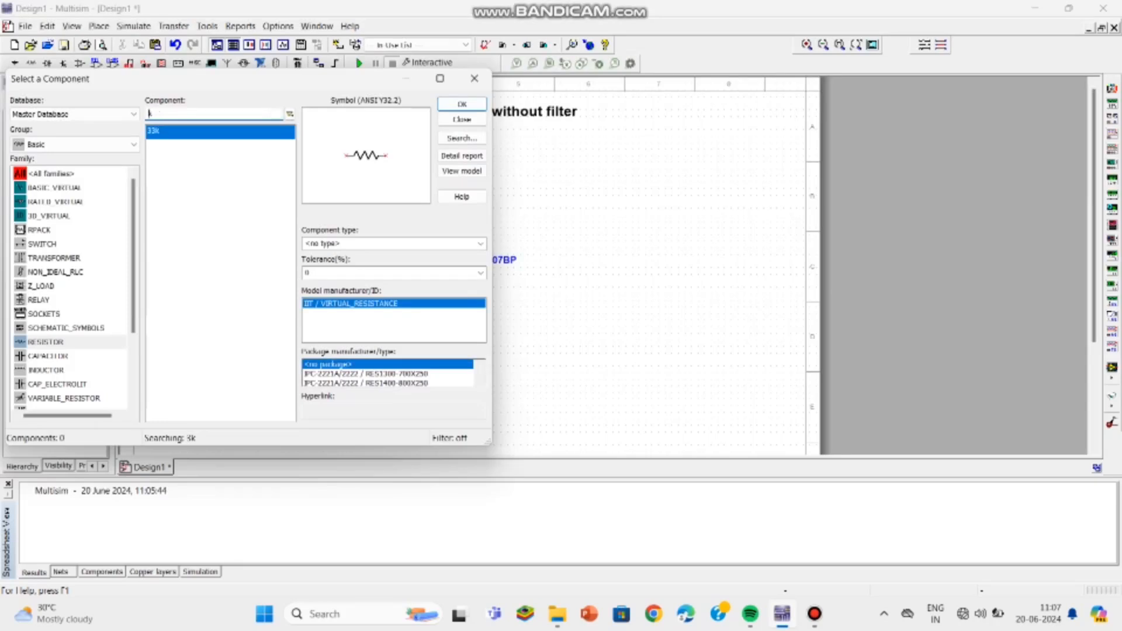
type("8.2")
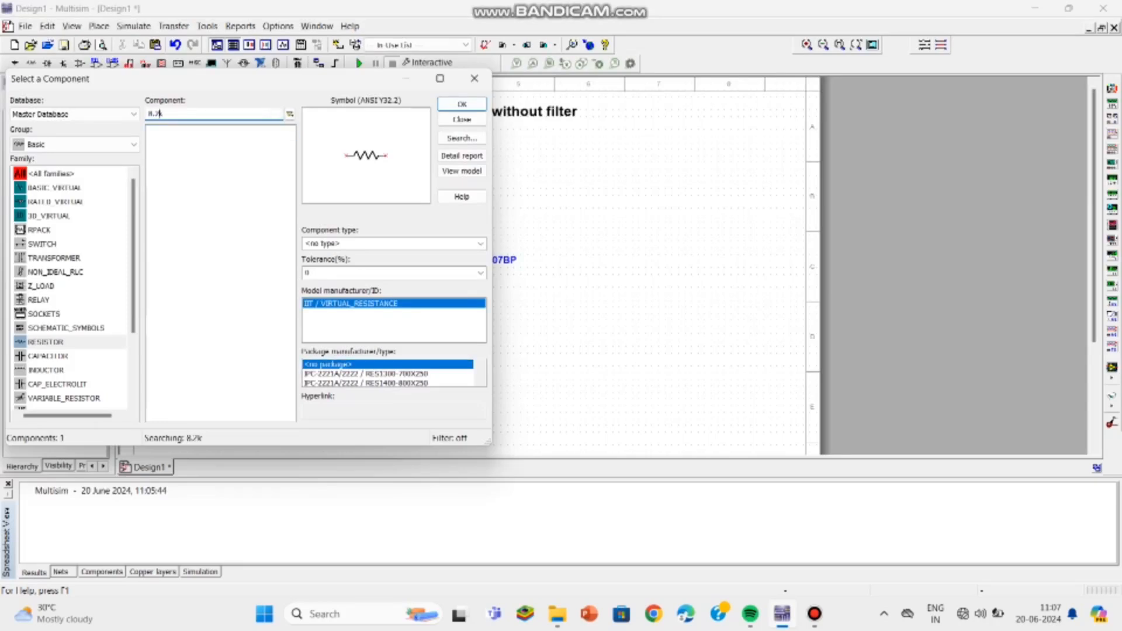
left_click(462, 104)
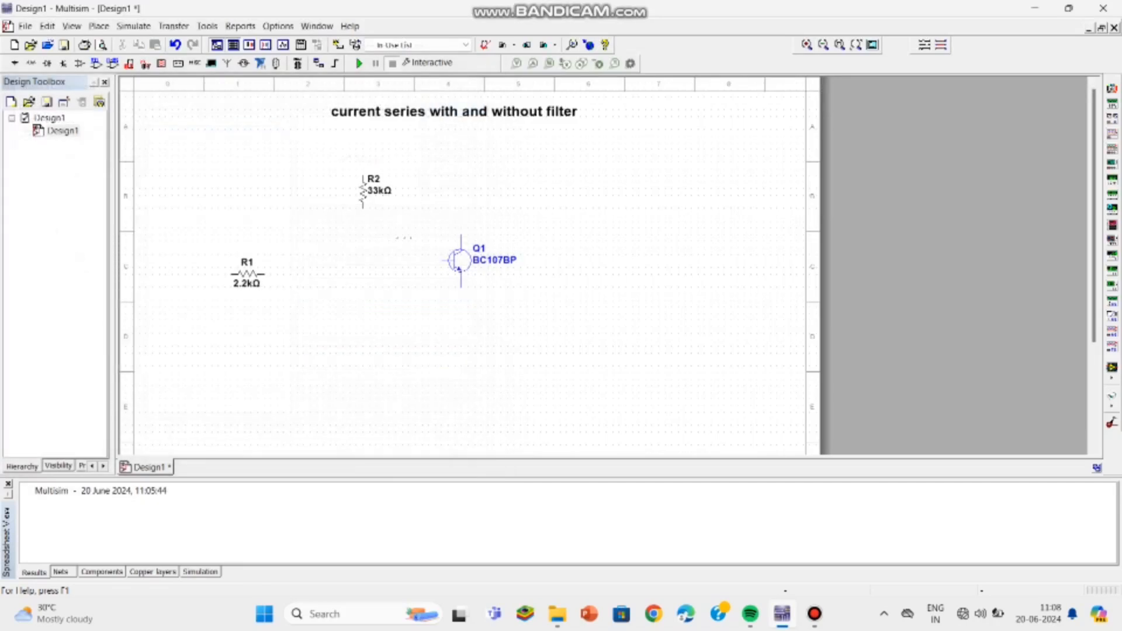
key("ctrl+r")
left_click(370, 350)
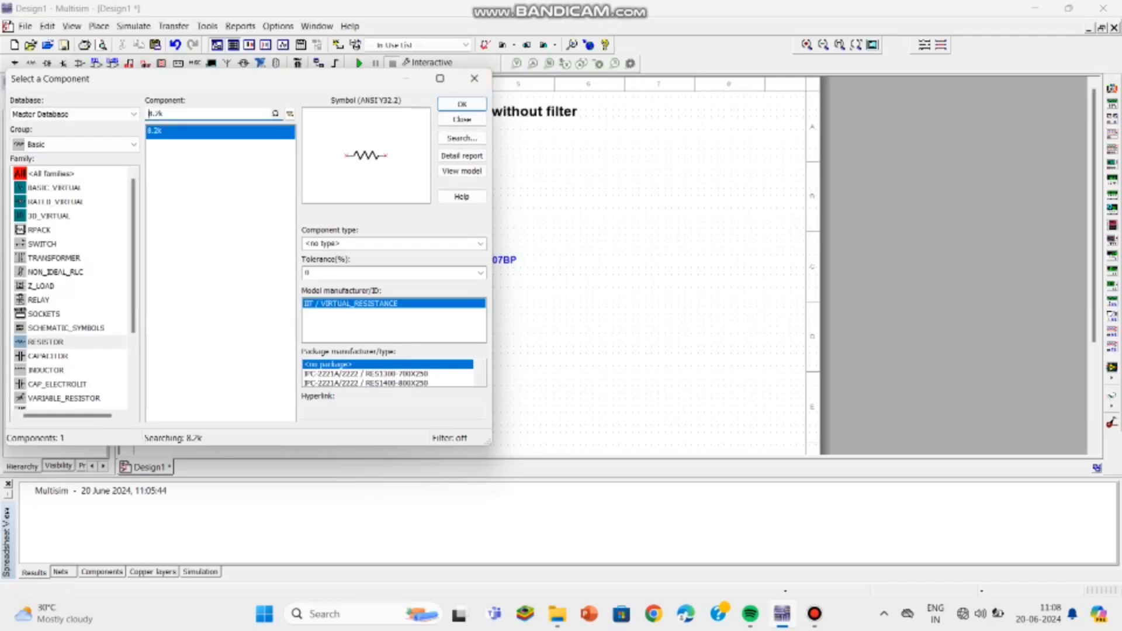
Step: Place a 1k resistor, rotated vertical, below the transistor's emitter
key("BackSpace")
key("BackSpace")
key("BackSpace")
key("BackSpace")
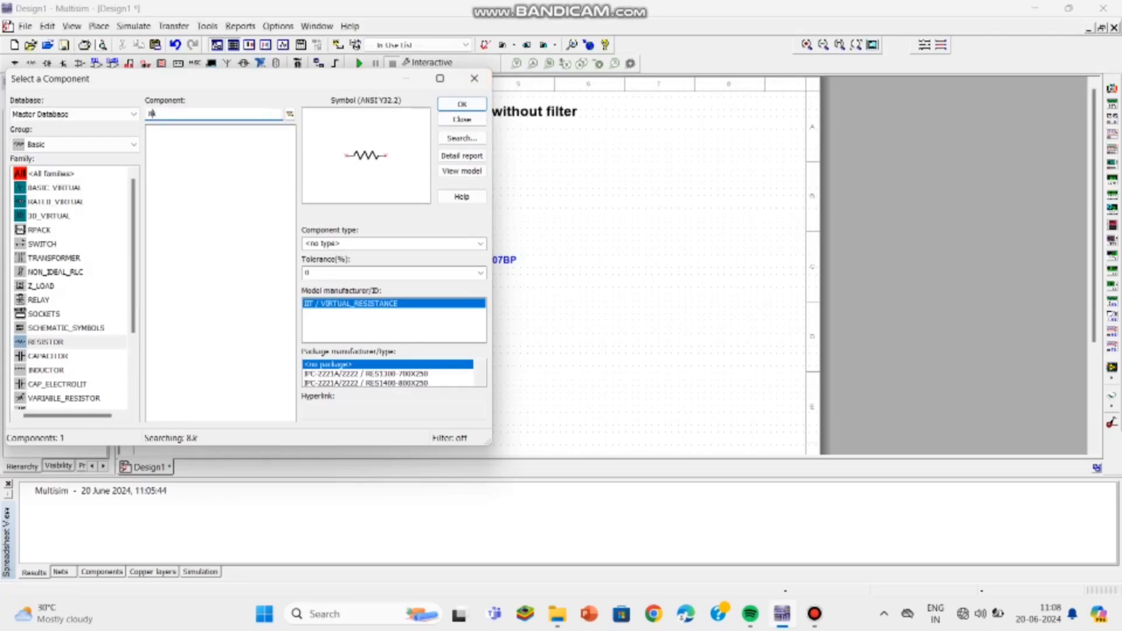
type("1k")
left_click(462, 103)
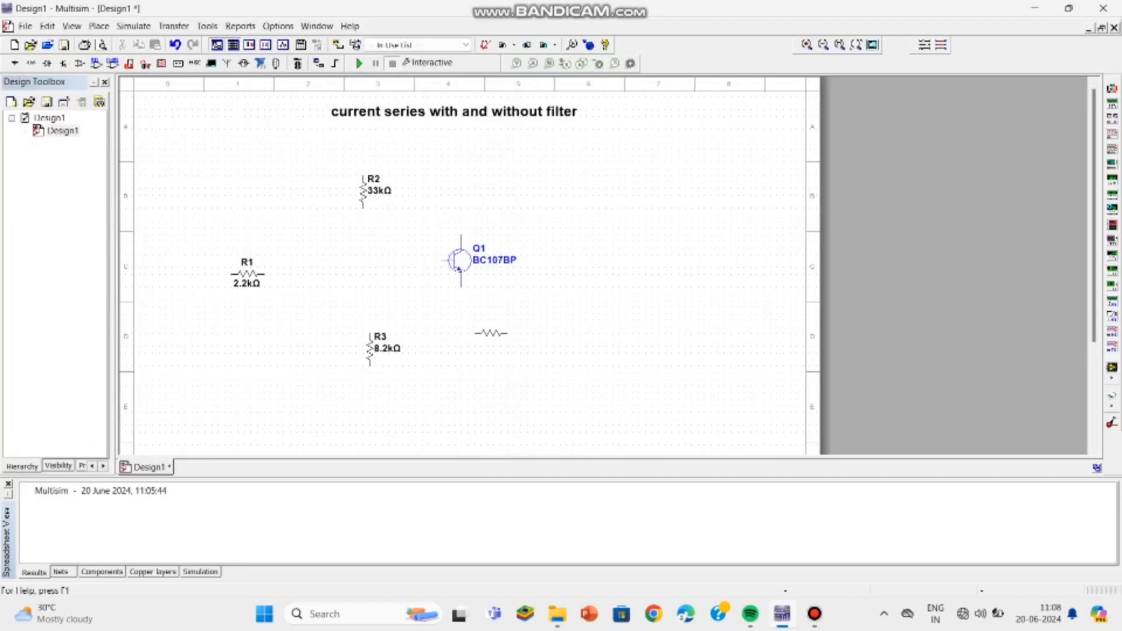
key("ctrl+r")
left_click(456, 343)
Step: Place a 4.7k resistor, rotated vertical, above the transistor's collector
type("kk")
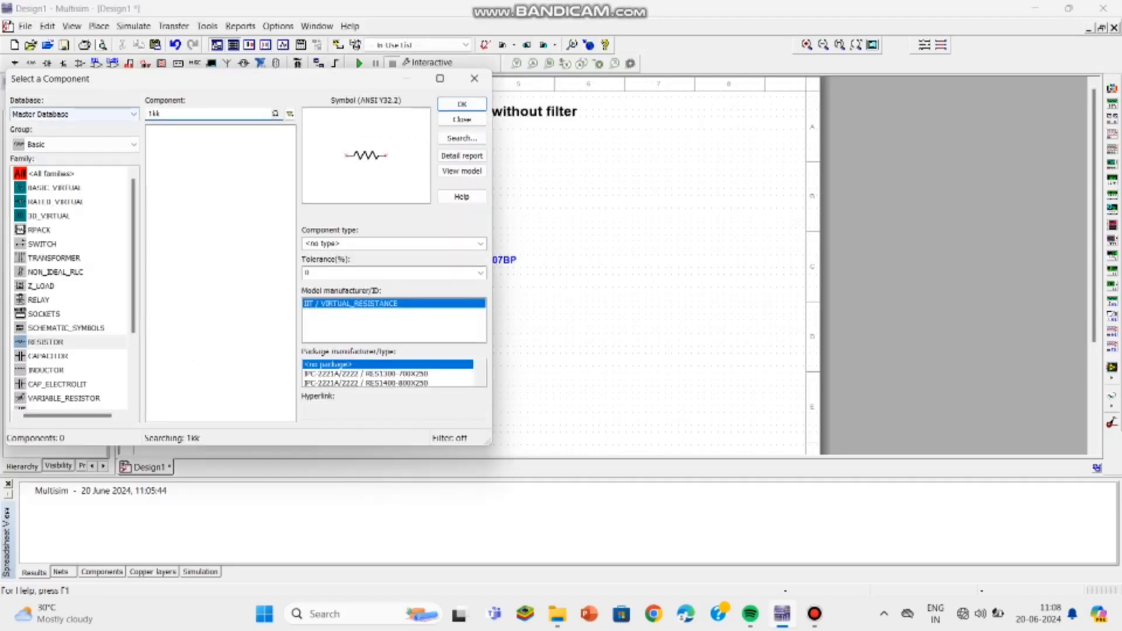
left_click(149, 114)
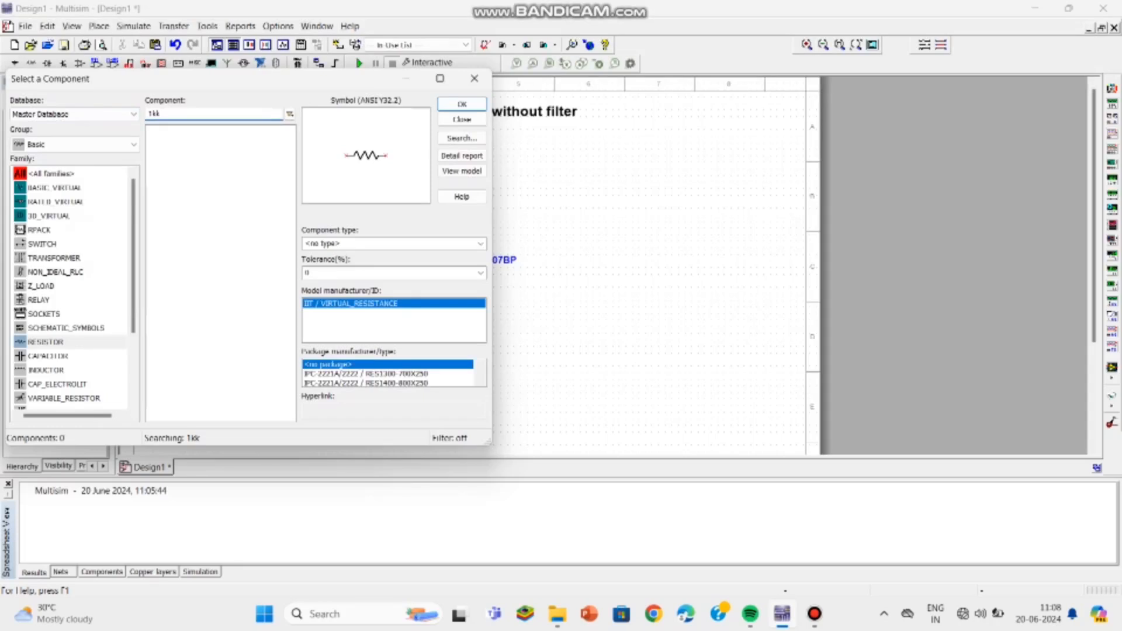
key("Delete")
key("Delete")
type("4")
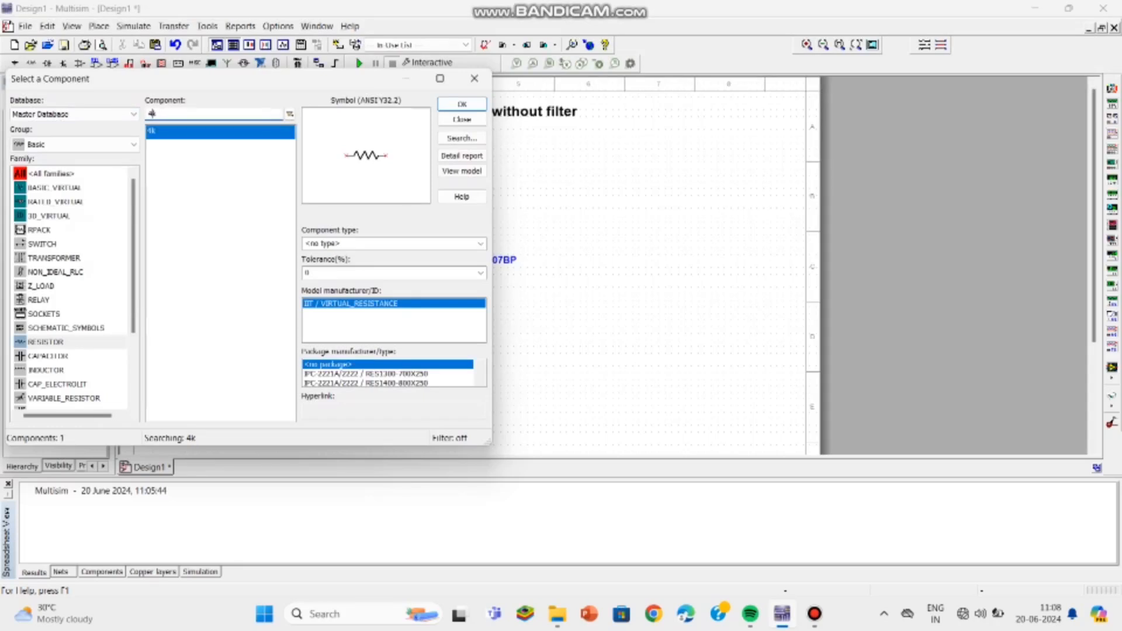
type(".7")
left_click(462, 104)
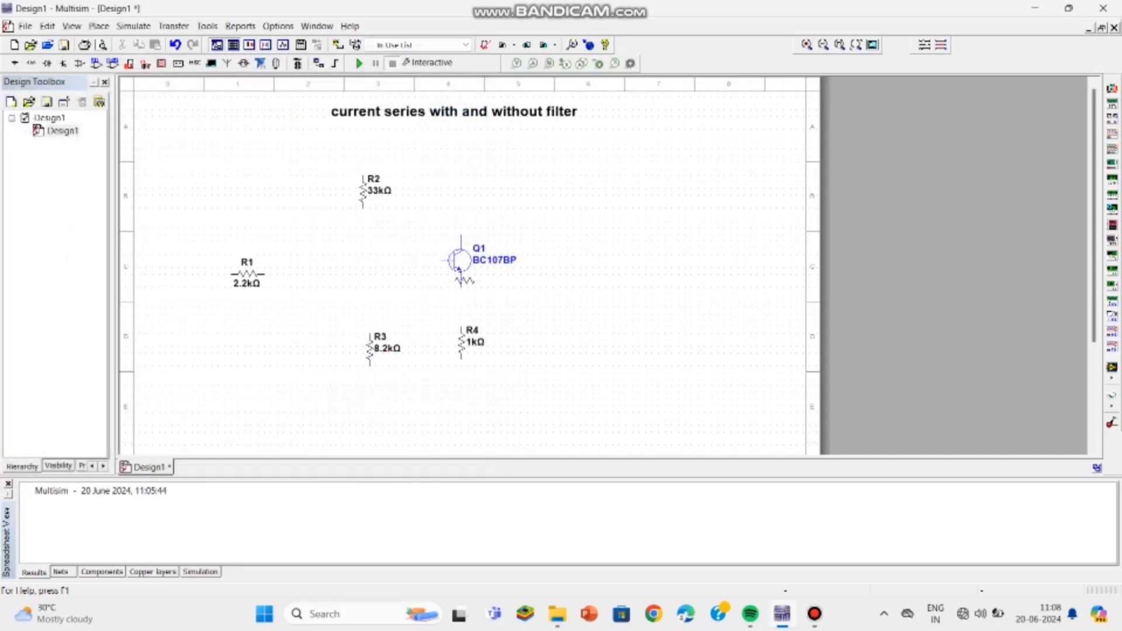
key("ctrl+r")
left_click(461, 192)
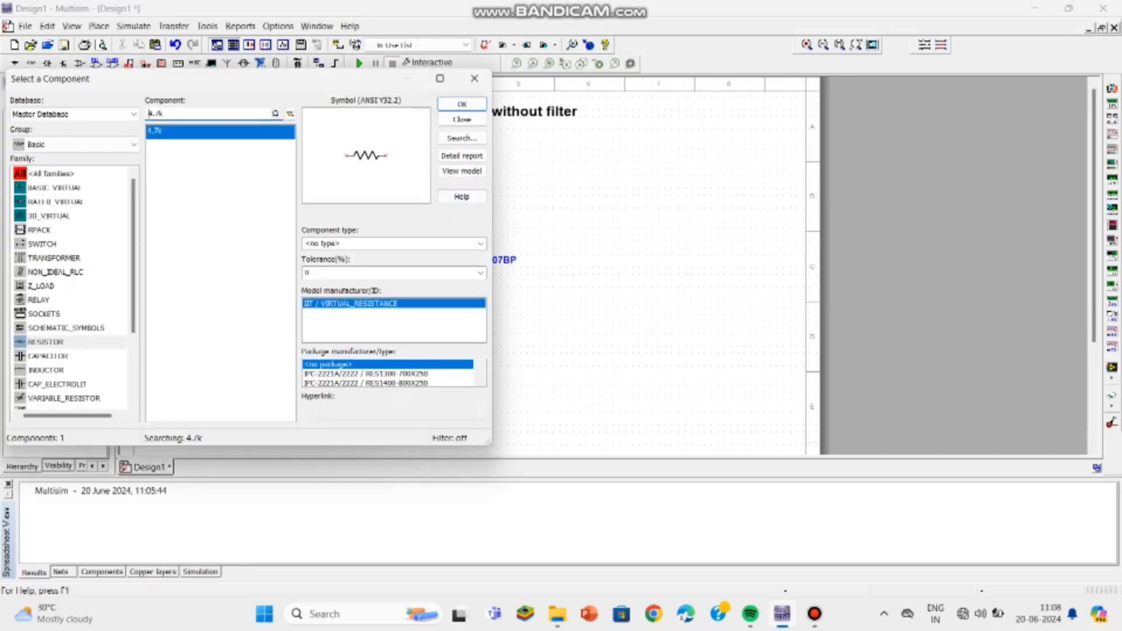
Step: Search the resistor list for 10k and place it, vertical, to the right of the transistor
key("Left")
key("BackSpace")
key("BackSpace")
key("BackSpace")
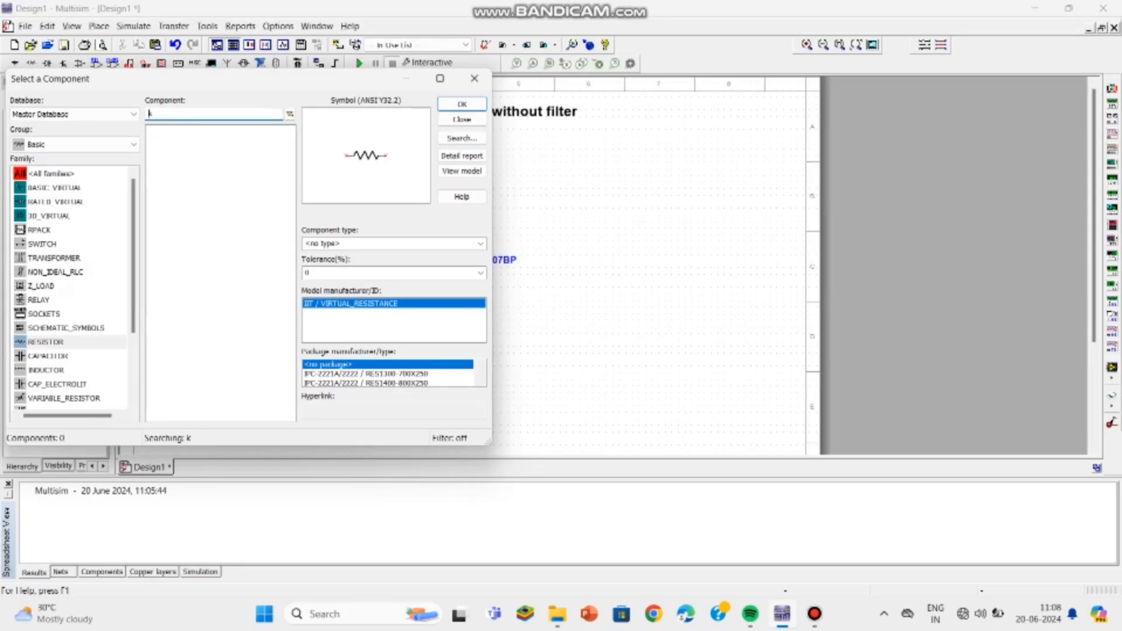
type("10")
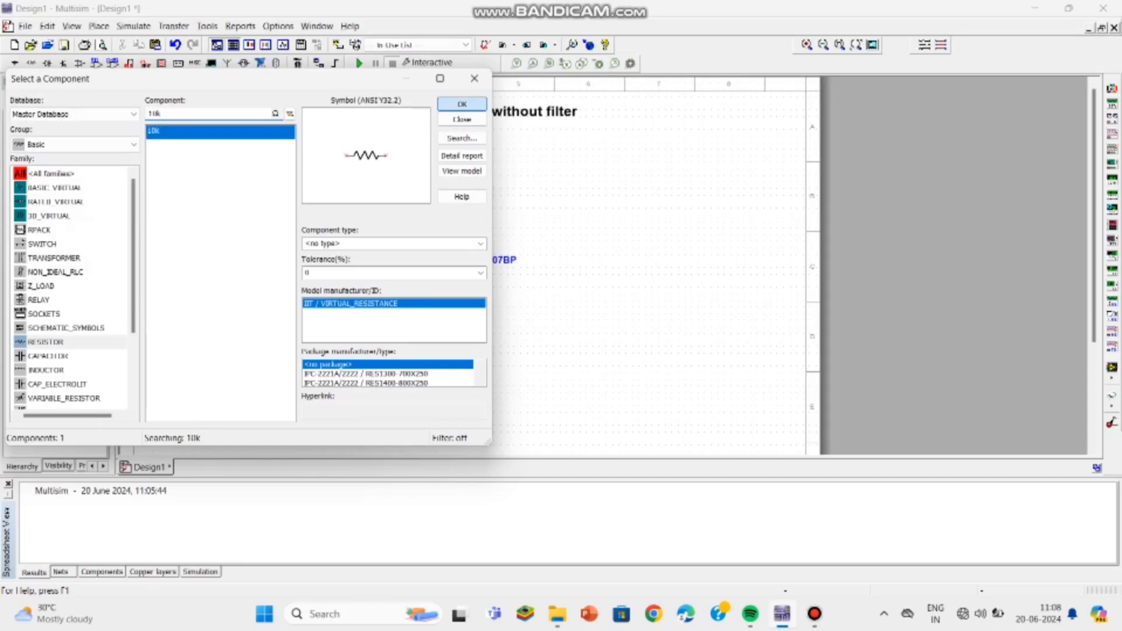
key("Return")
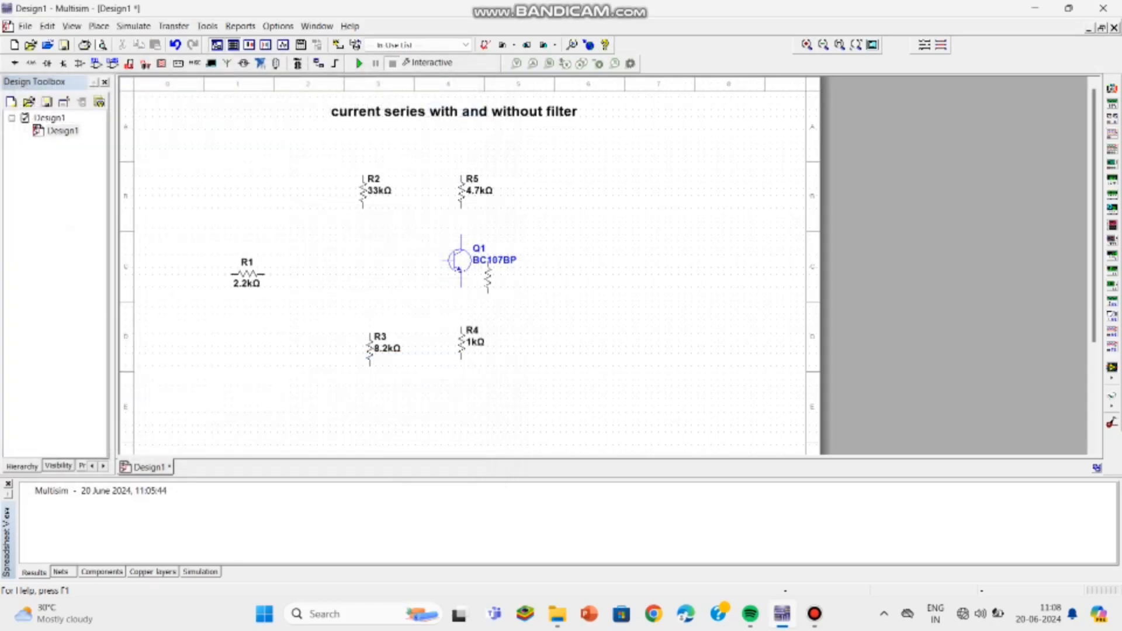
left_click(592, 284)
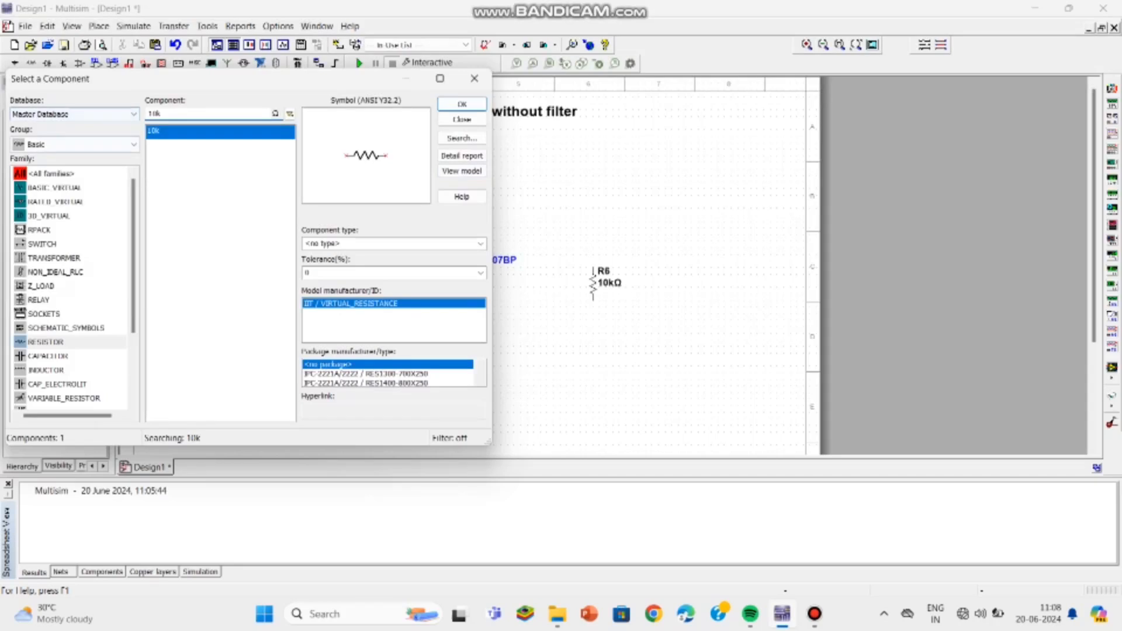
Step: Switch to capacitors, search for 10µ and place a horizontal 10µF capacitor between the 2.2k resistor and transistor
left_click(48, 356)
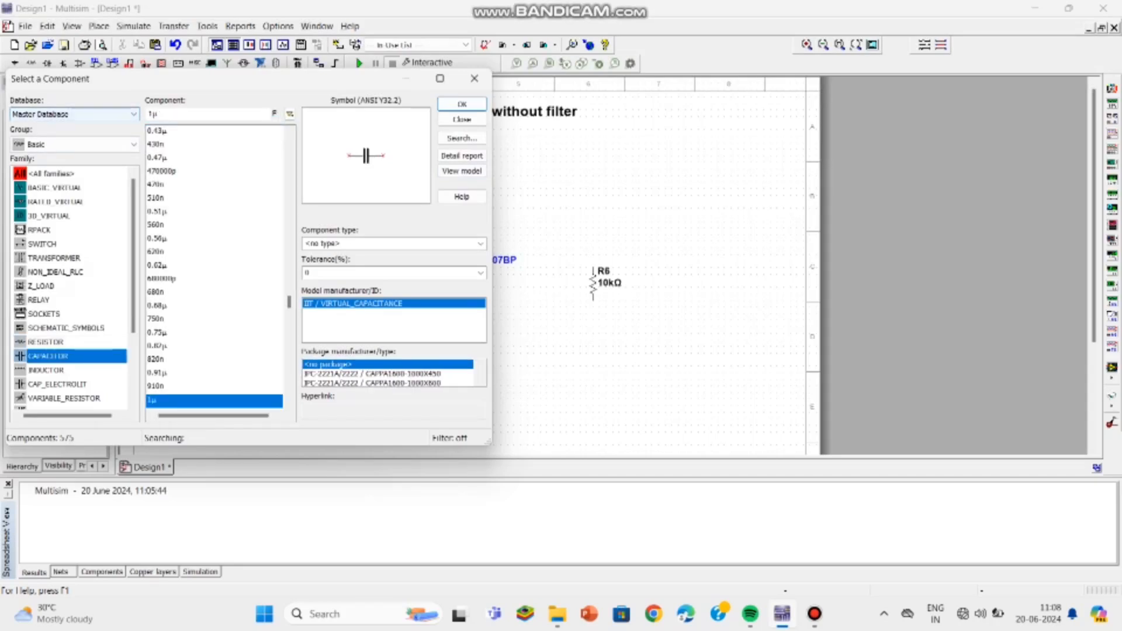
left_click(153, 114)
type("0")
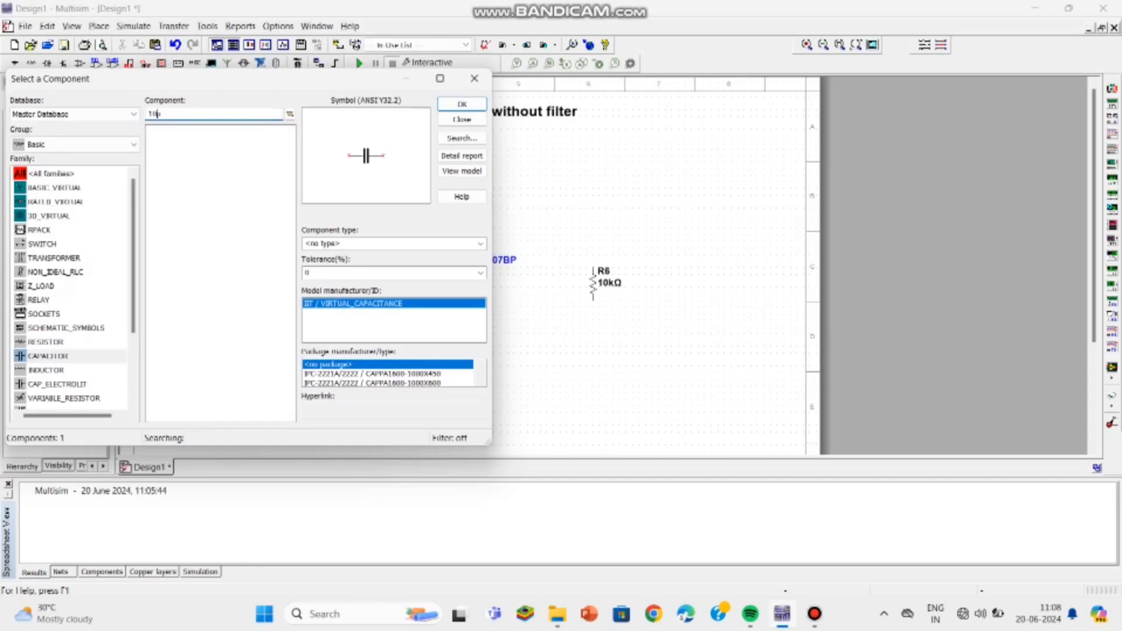
key("Return")
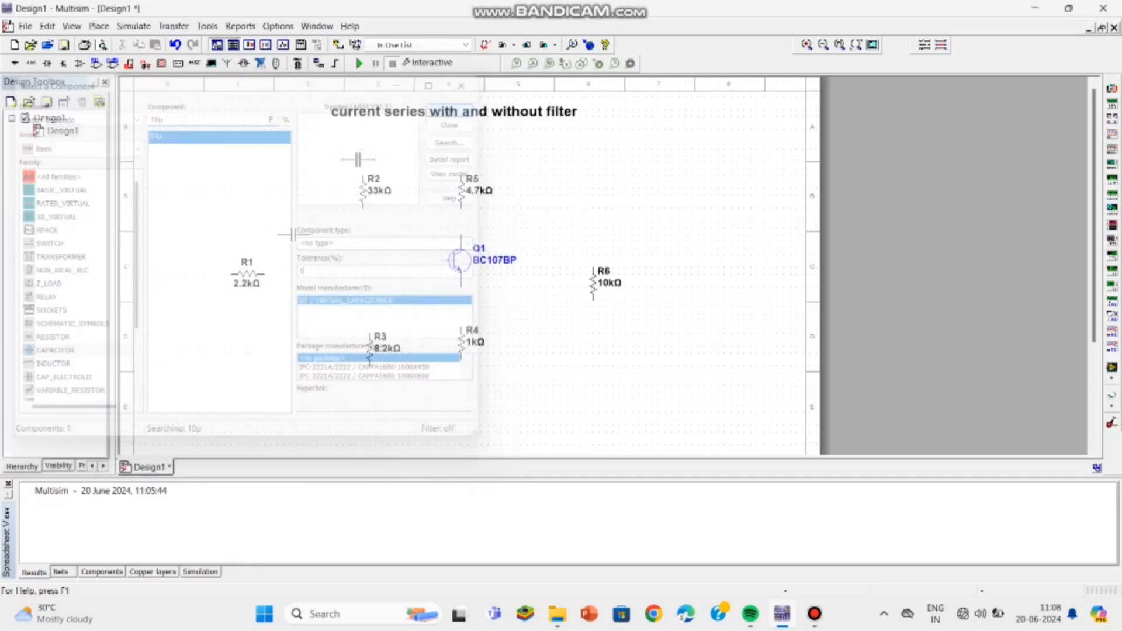
left_click(300, 273)
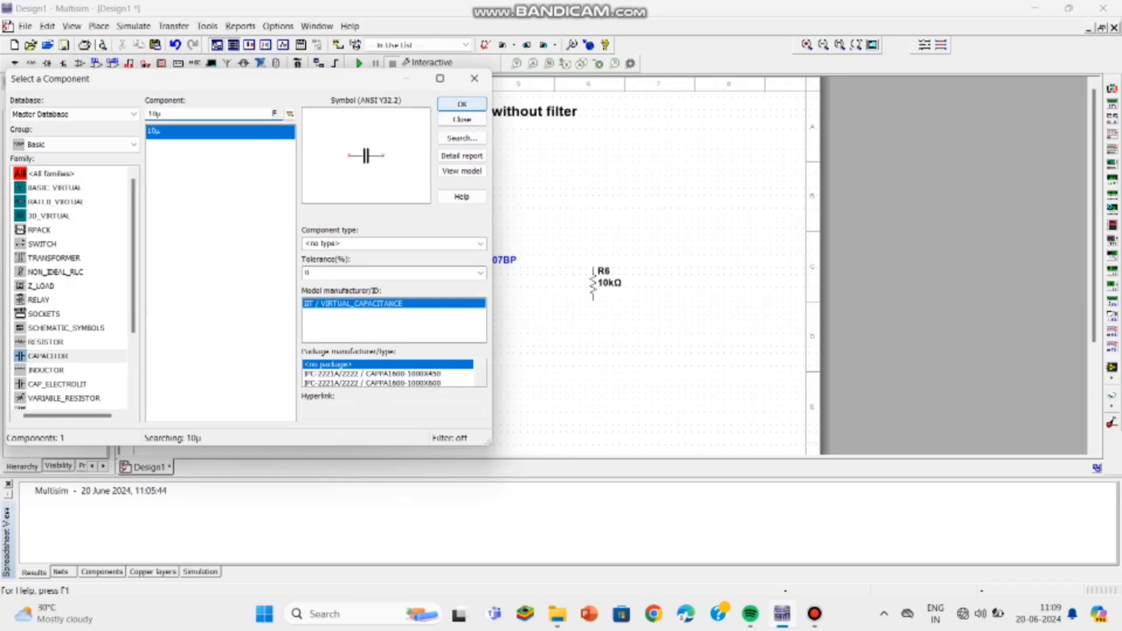
Step: Place a rotated 10µF capacitor beside the emitter resistor and another 10µF capacitor near the transistor's collector
left_click(461, 104)
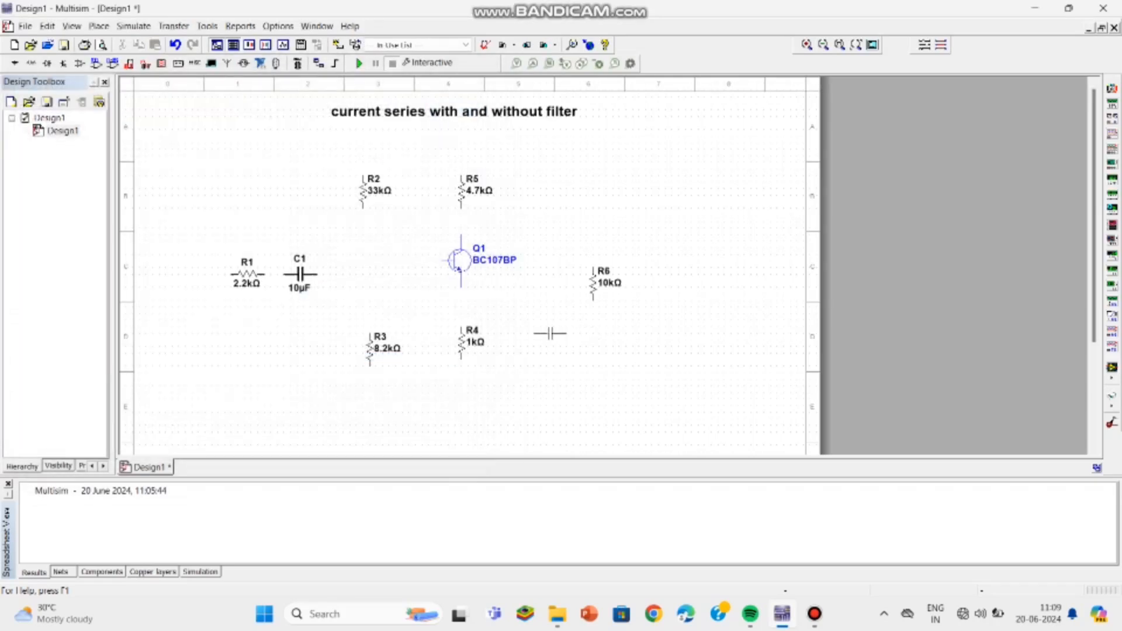
key("ctrl+r")
left_click(528, 343)
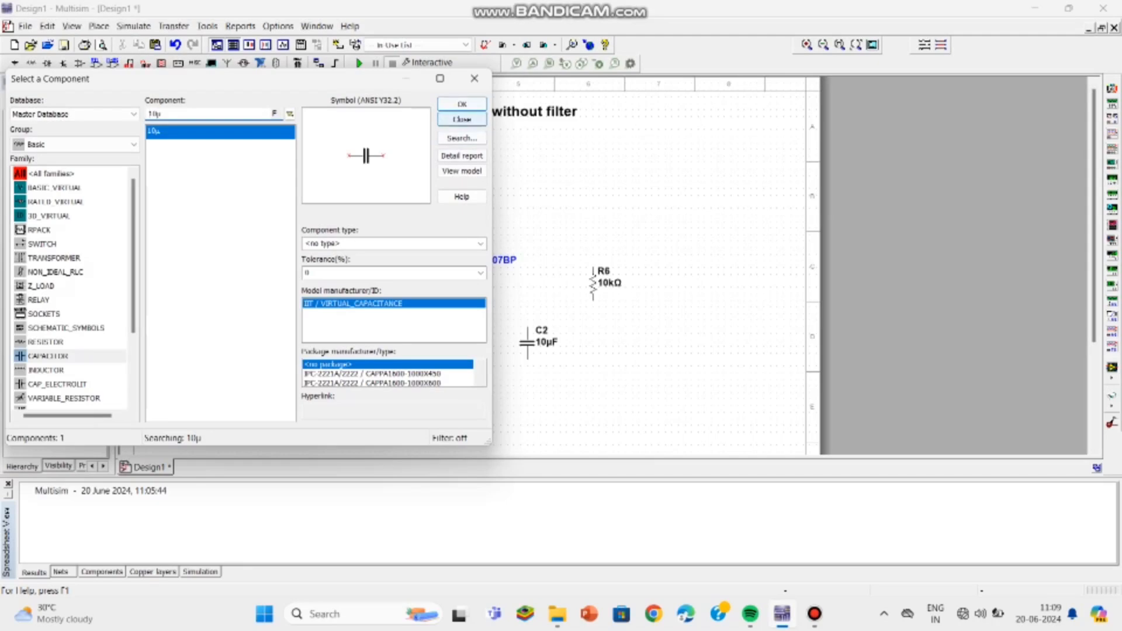
left_click(462, 104)
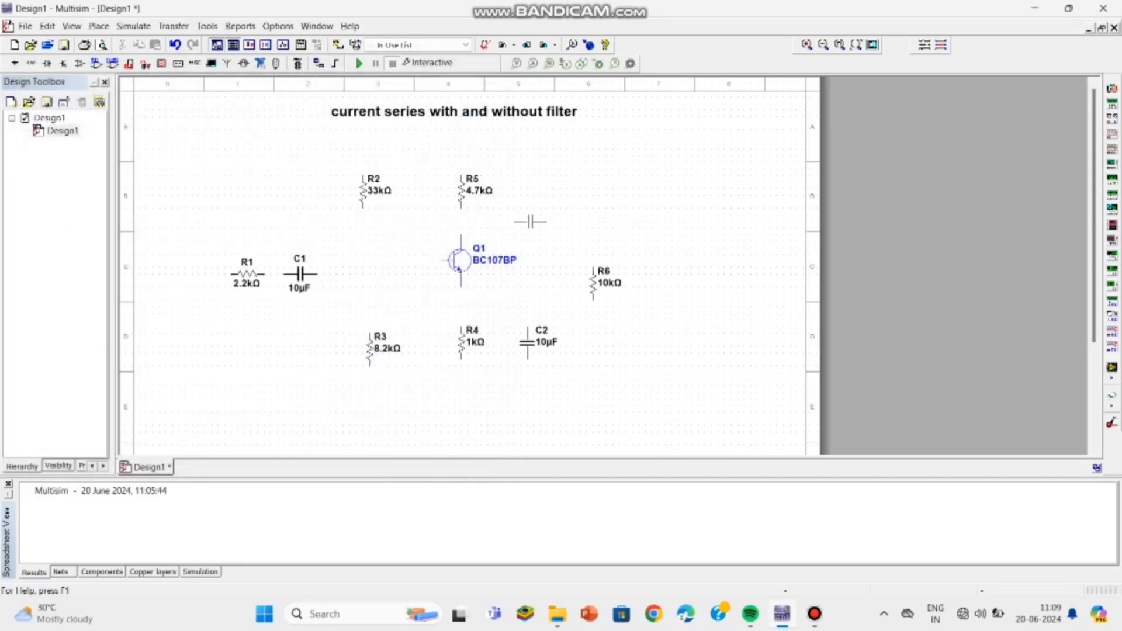
left_click(530, 223)
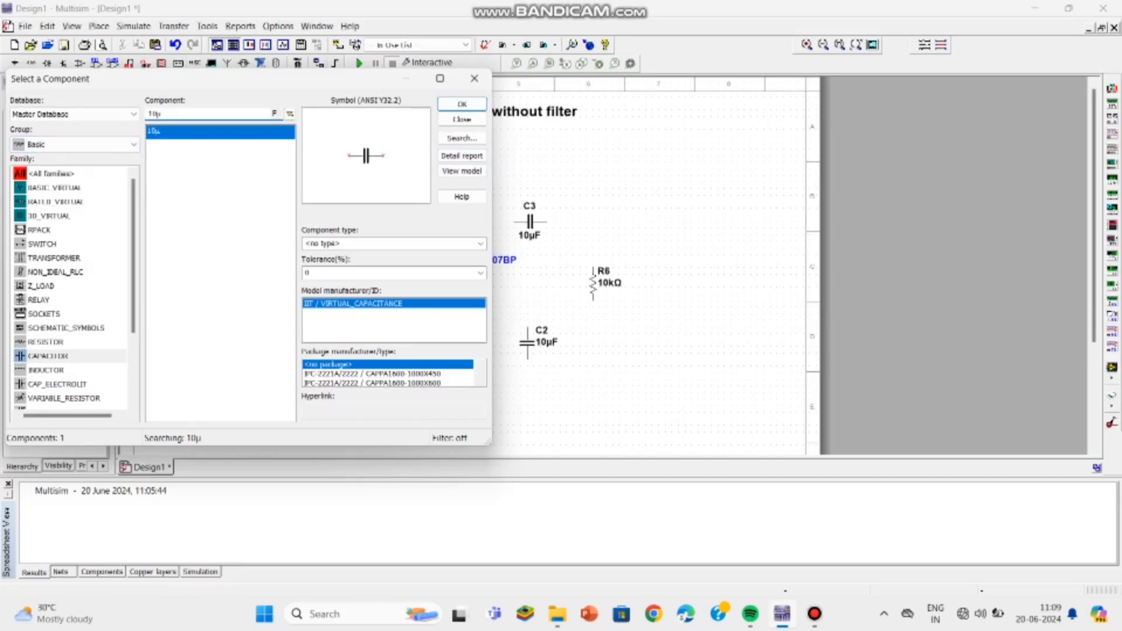
Step: Switch the group to Sources, choose AC_POWER and place the source left of the 2.2k resistor
left_click(75, 145)
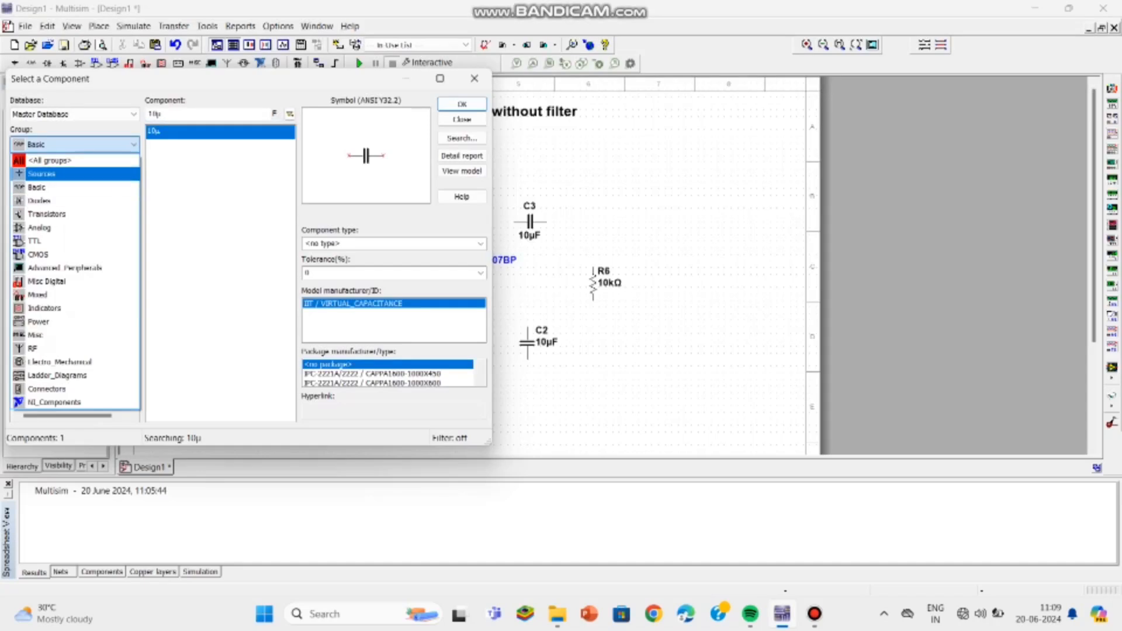
left_click(75, 173)
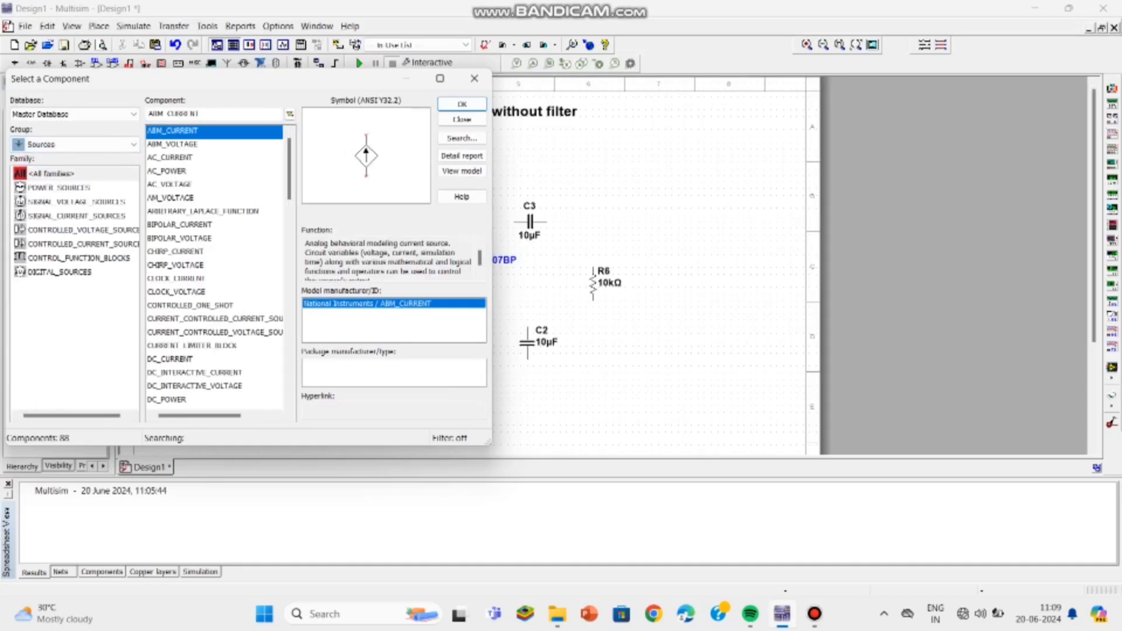
left_click(167, 172)
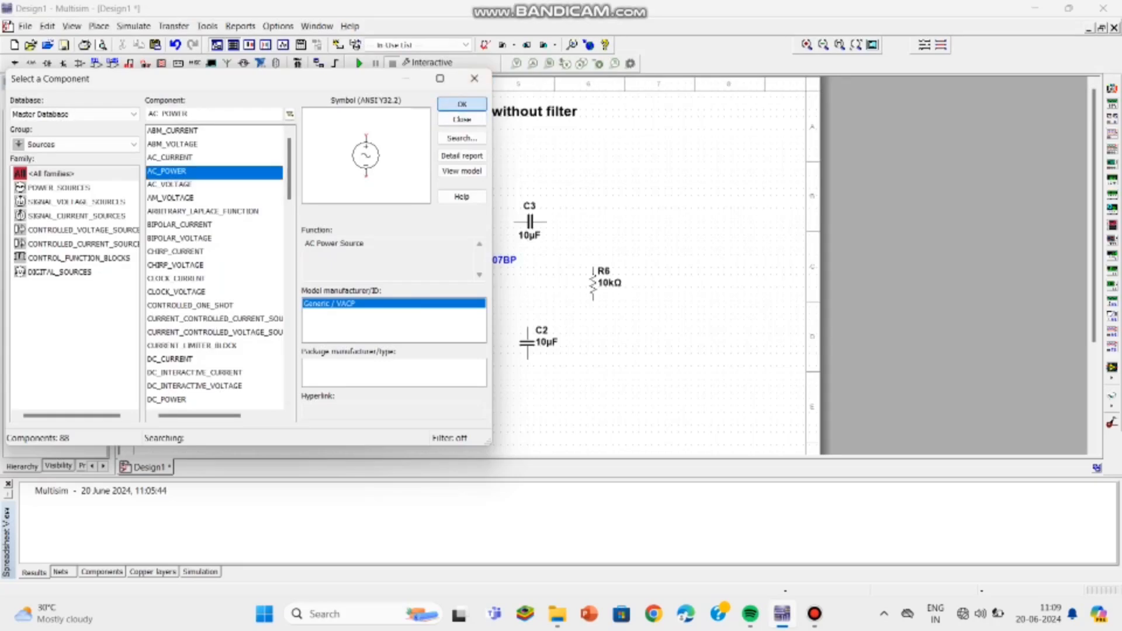
left_click(461, 104)
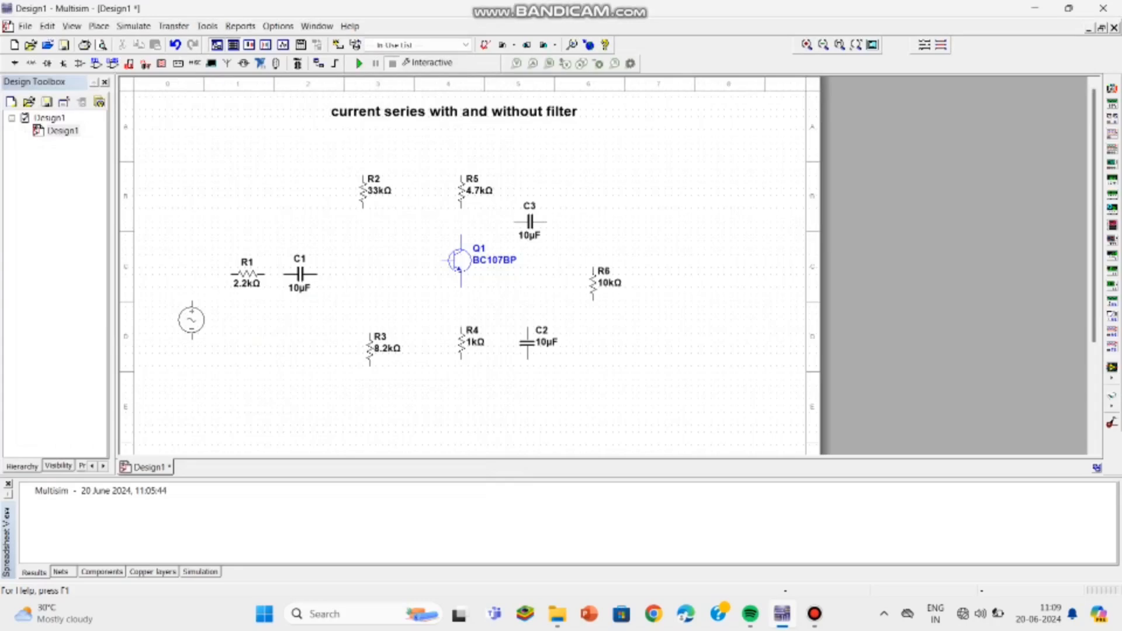
left_click(191, 319)
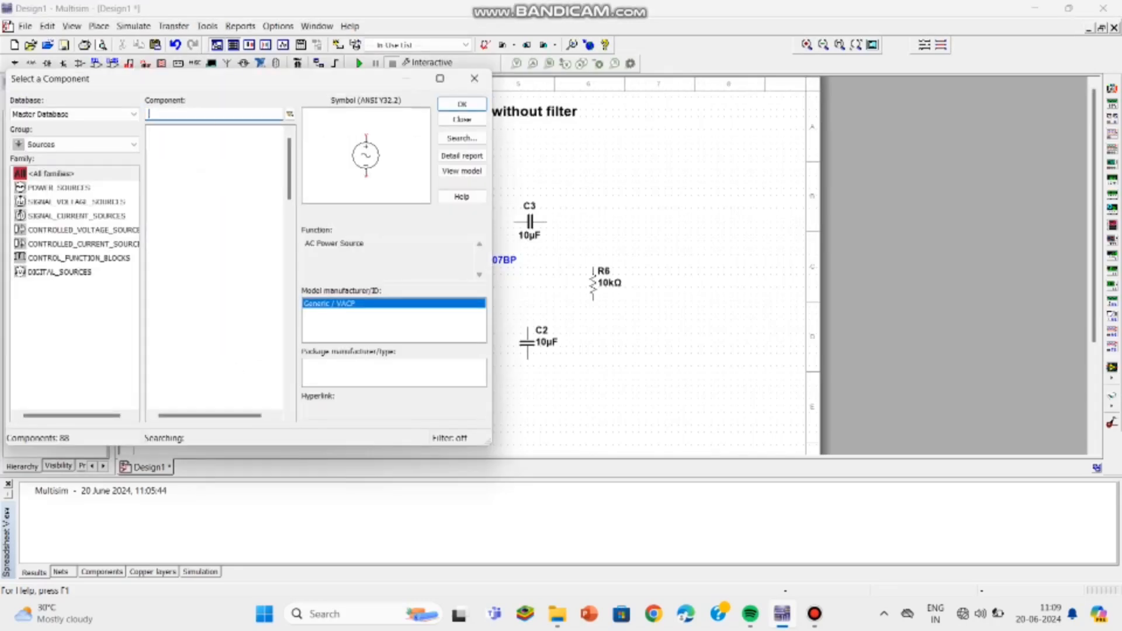
left_click(133, 145)
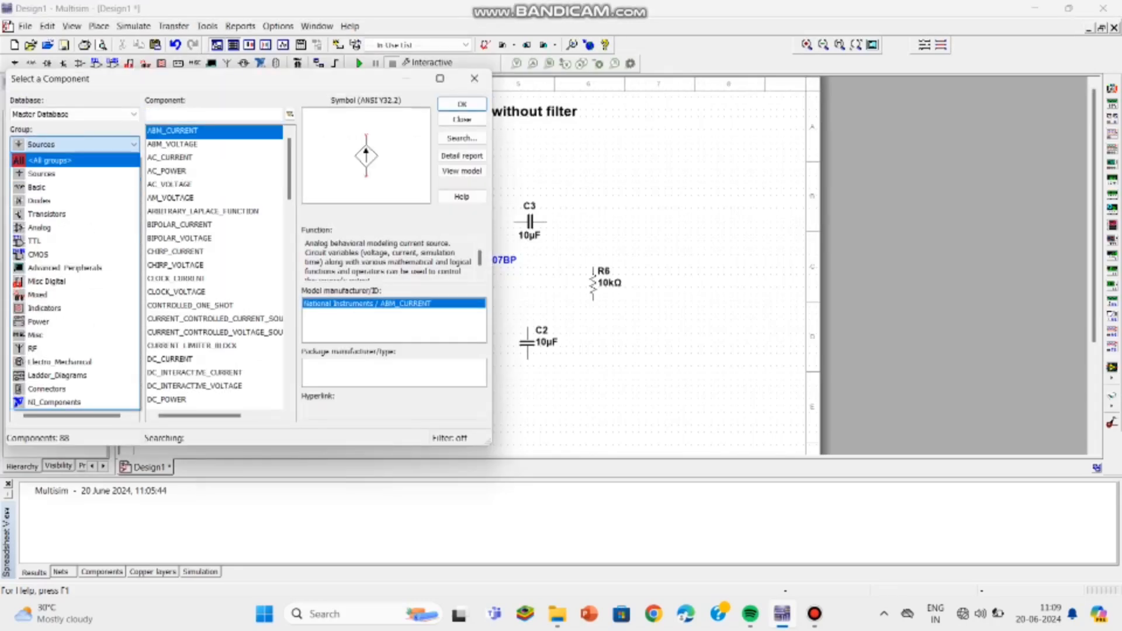
key("Return")
type("bc107")
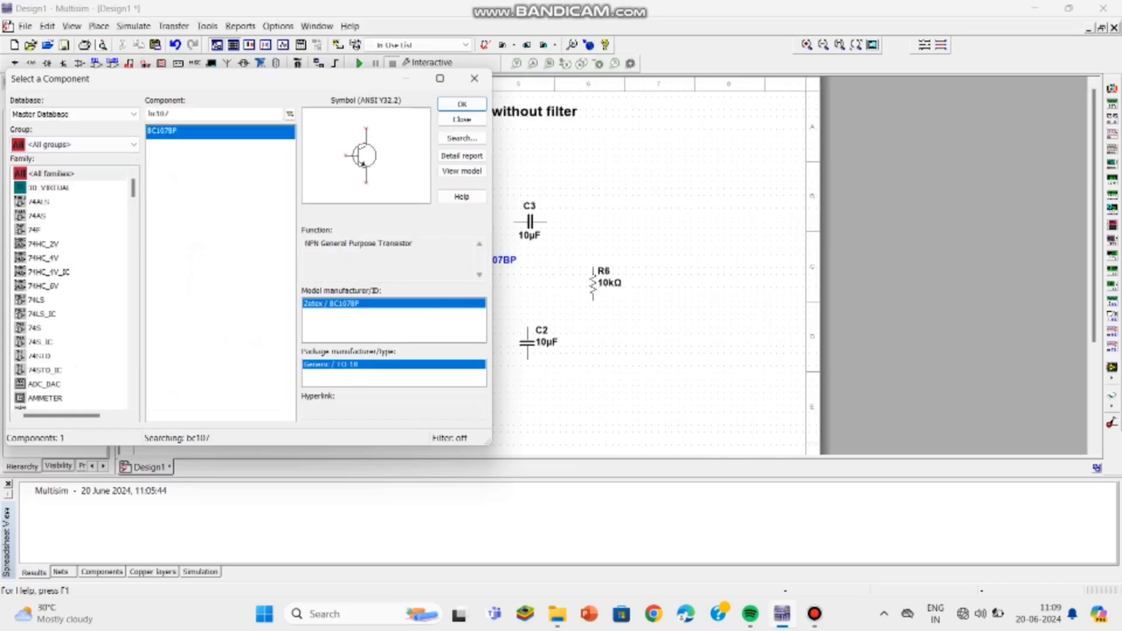
double_click(159, 114)
key("BackSpace")
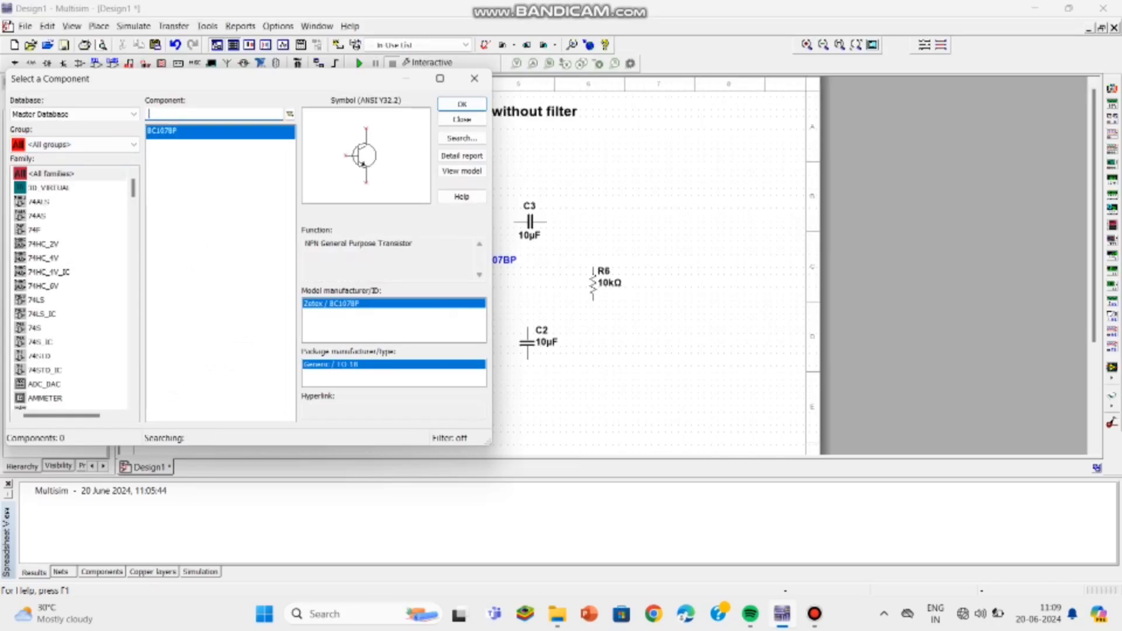
Step: Search all groups for ground and try placing it below the emitter resistor
type("gro")
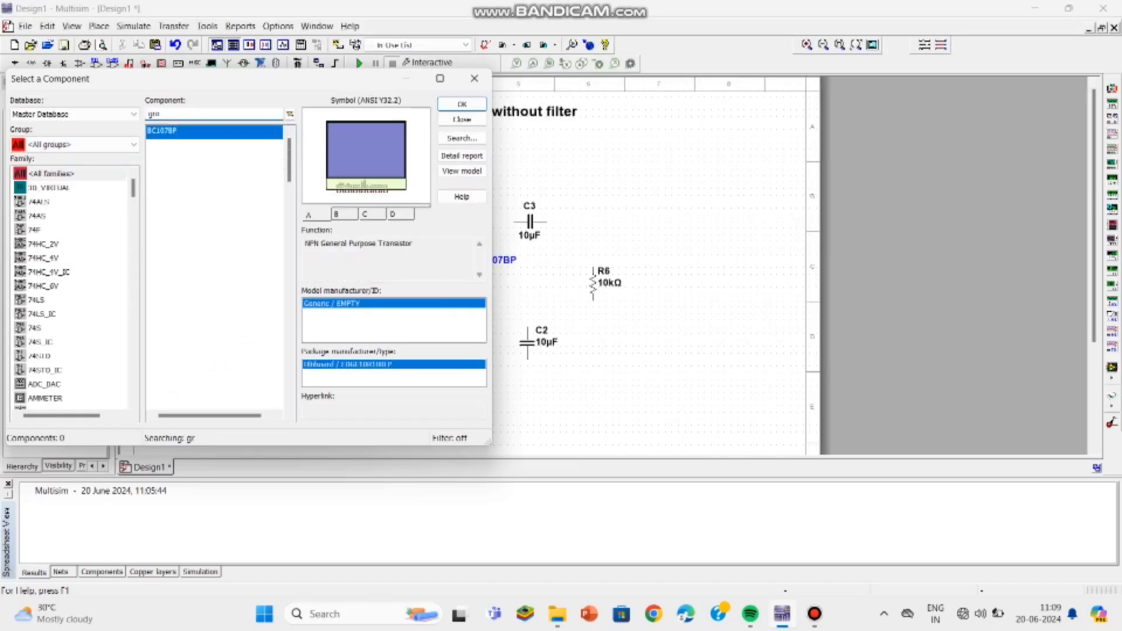
type("un")
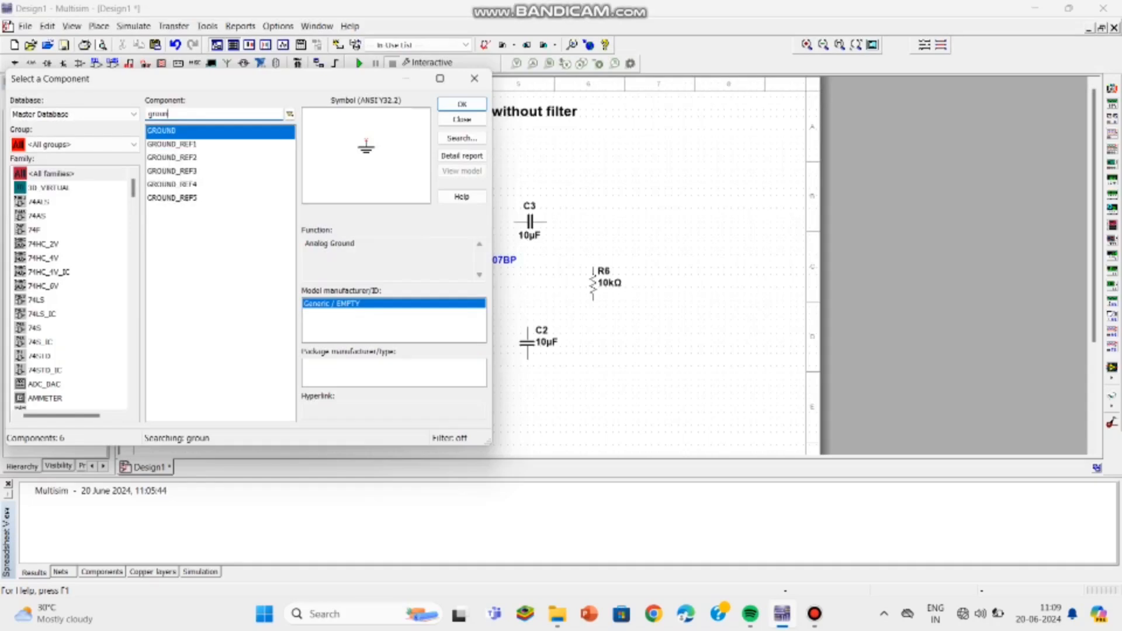
left_click(462, 104)
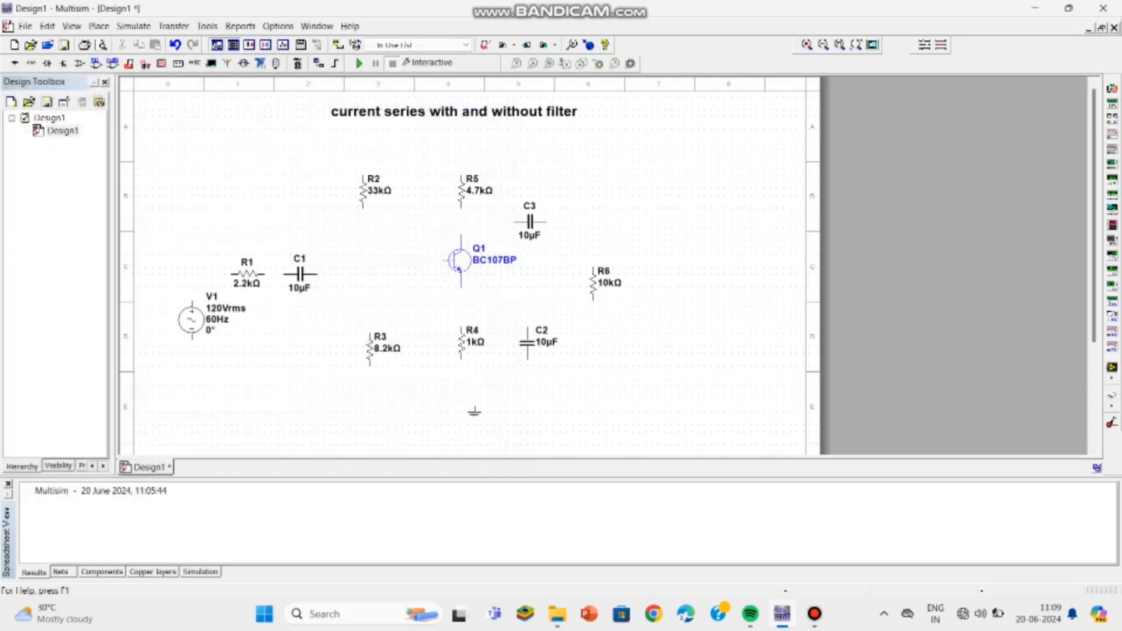
left_click(468, 418)
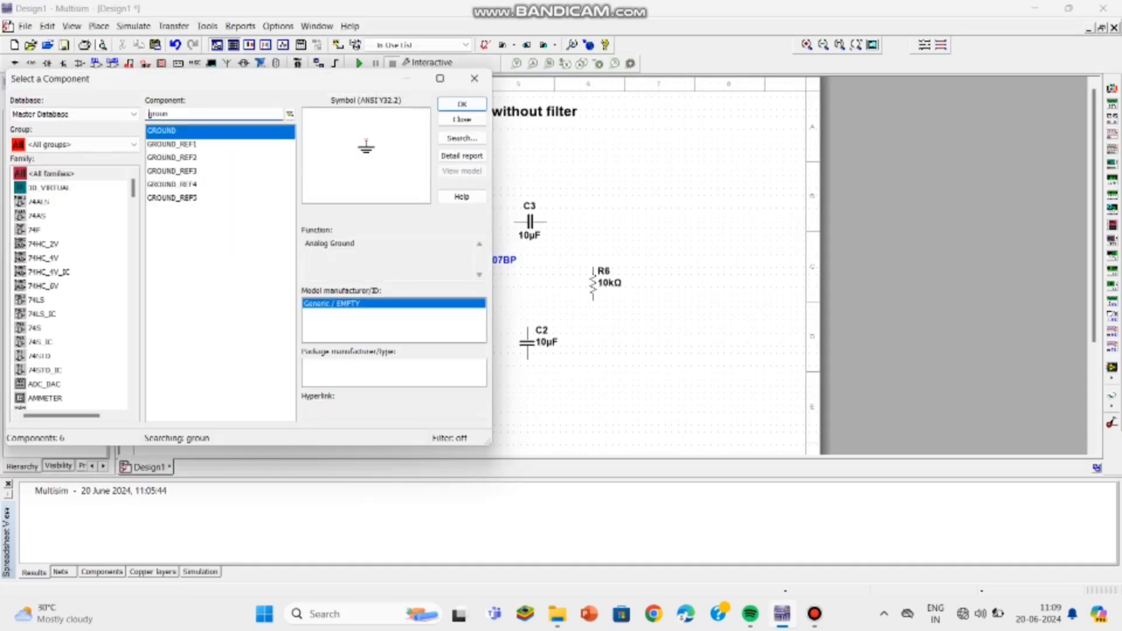
left_click(462, 119)
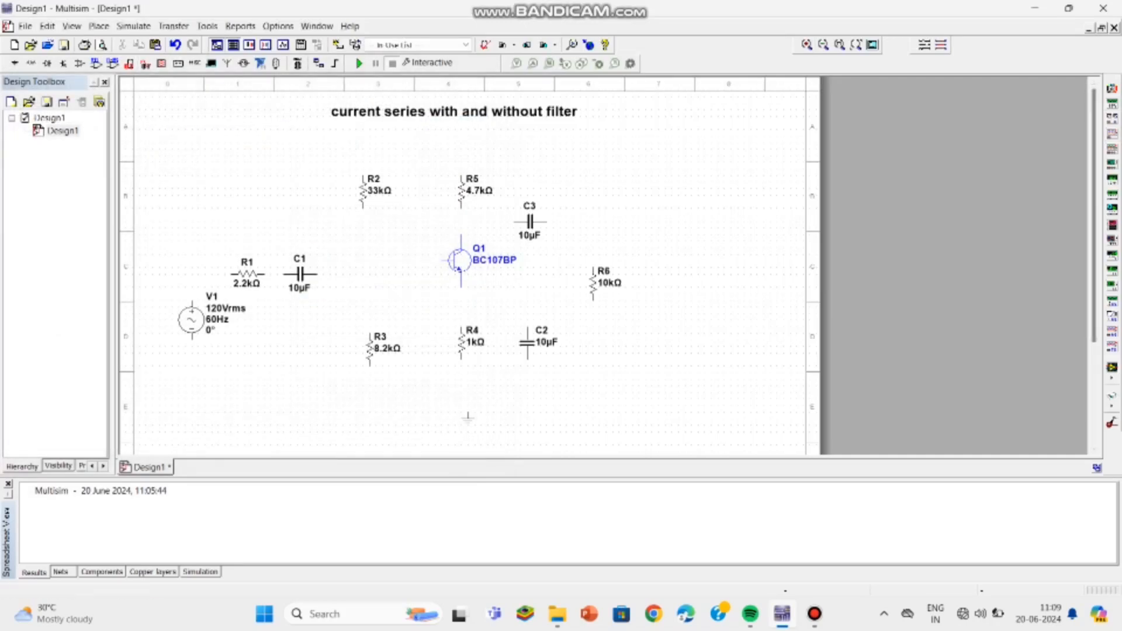
Step: Place an oscilloscope in the upper right of the sheet
left_click(1112, 134)
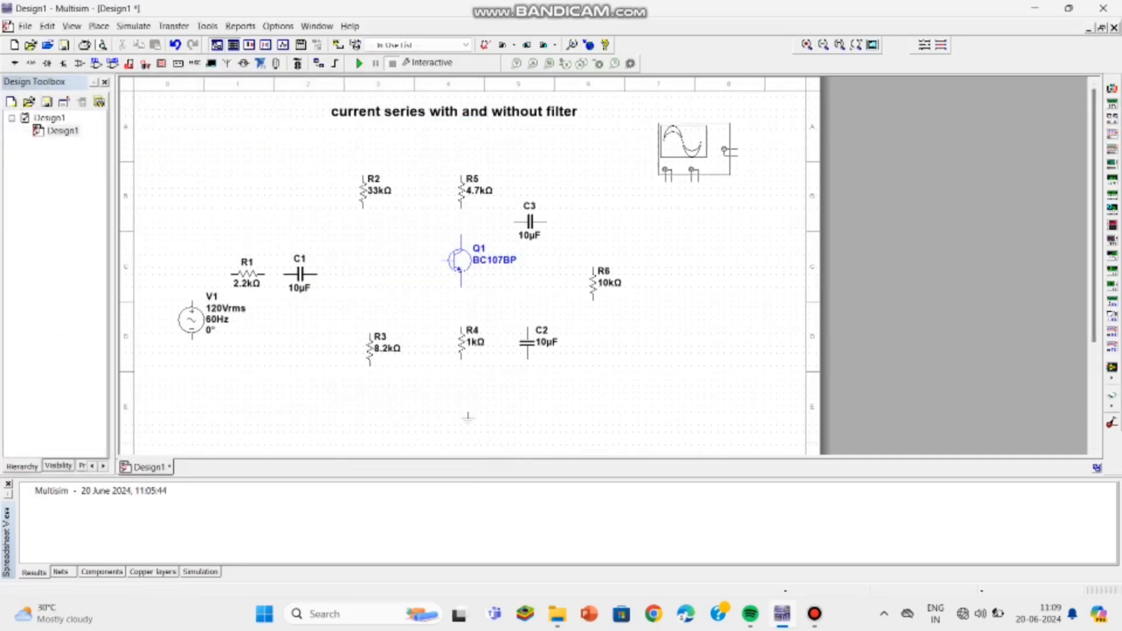
left_click(697, 152)
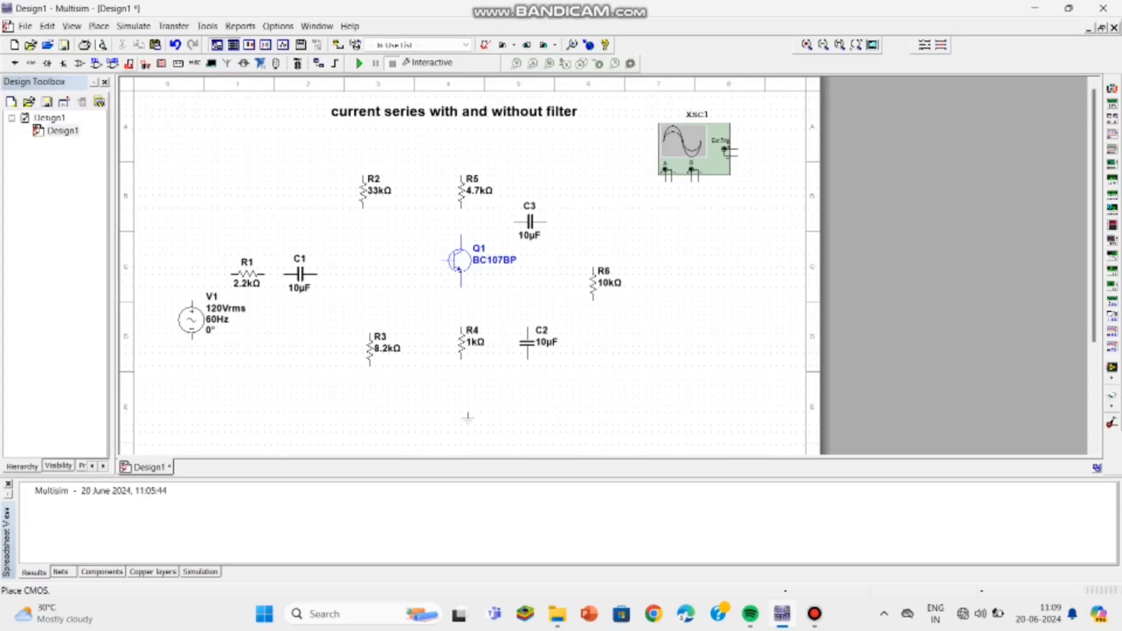
Step: Reopen the component browser and place a ground symbol just below the oscilloscope
left_click(99, 26)
left_click(119, 42)
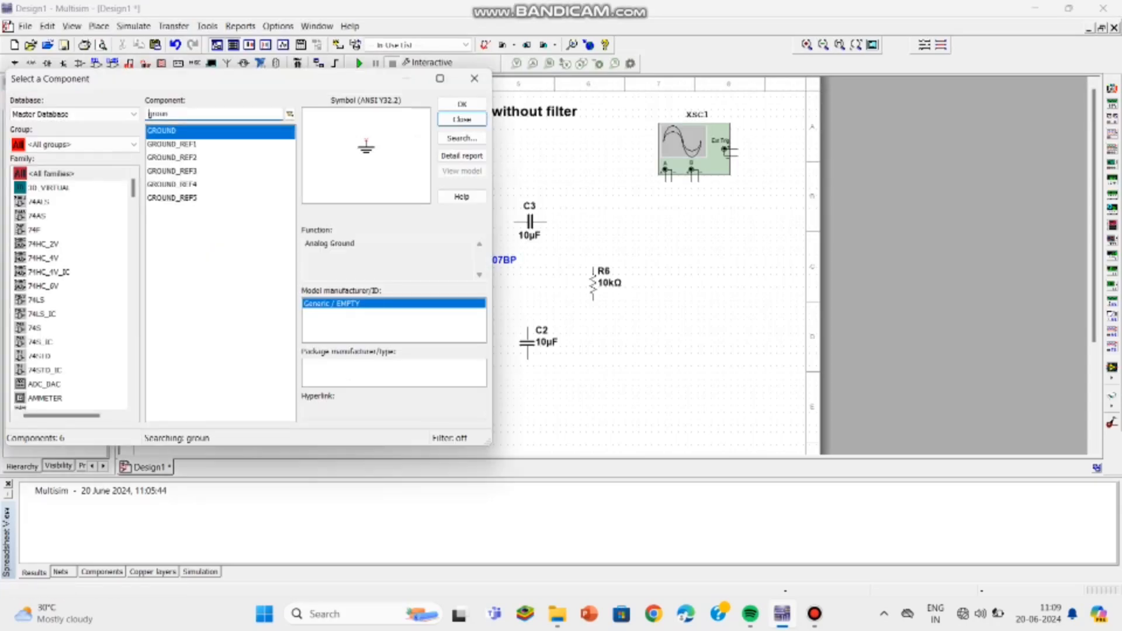
left_click(462, 104)
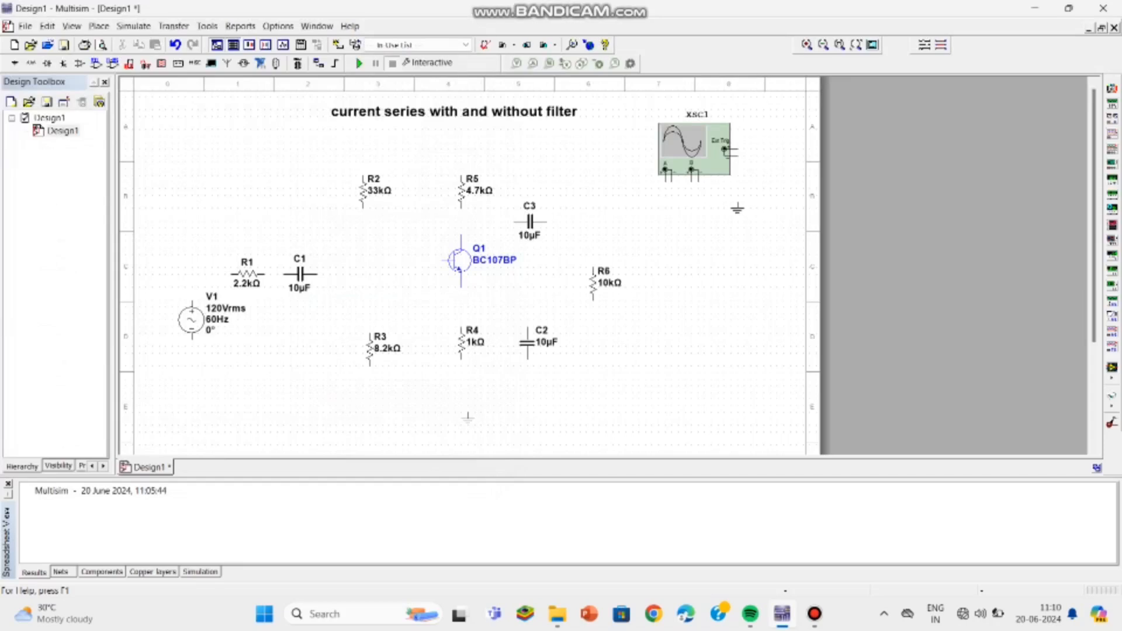
left_click(133, 26)
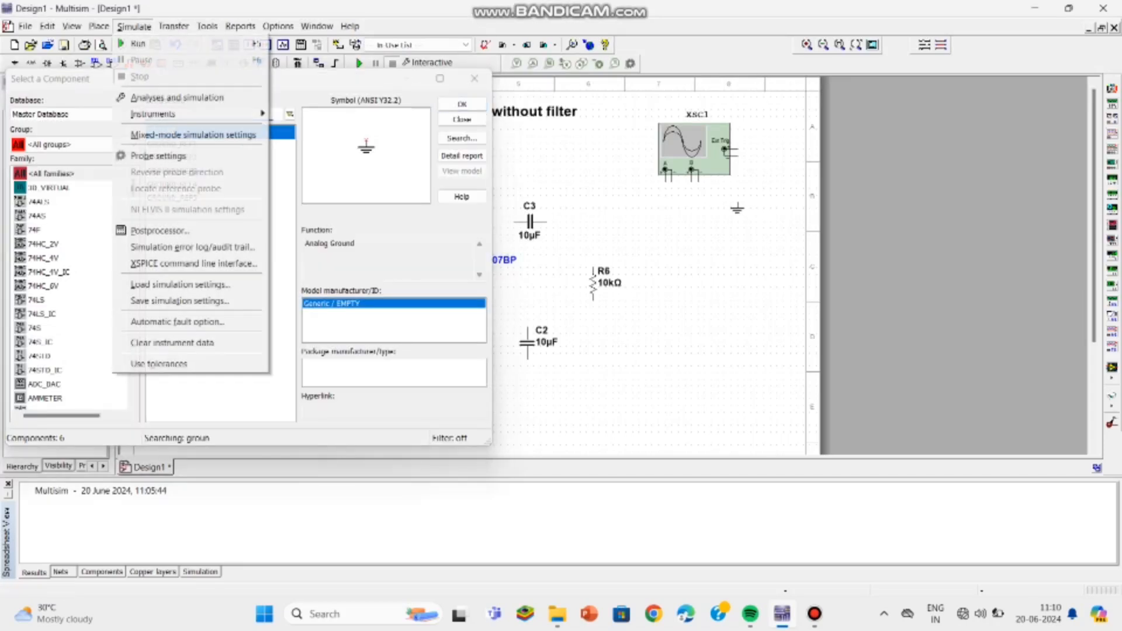
left_click(70, 144)
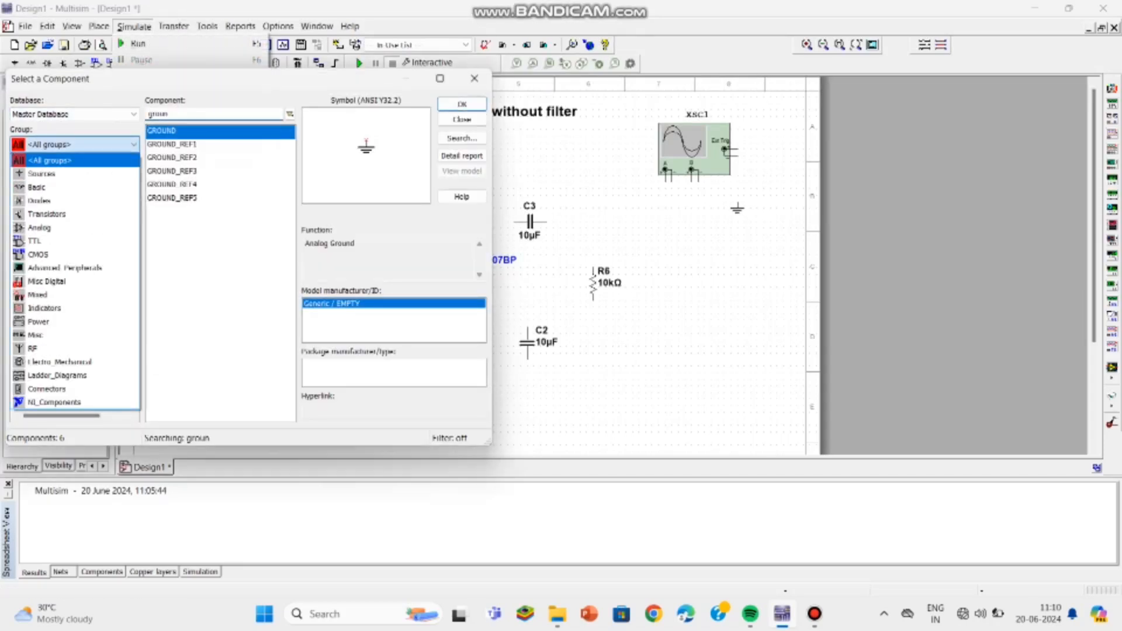
left_click(50, 188)
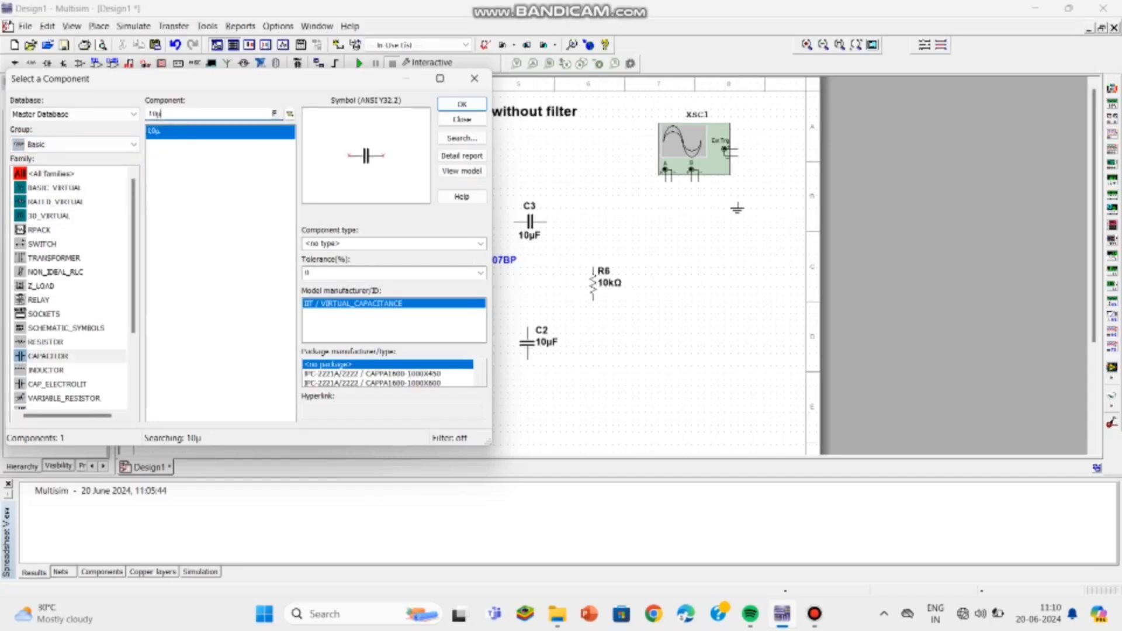
key("BackSpace")
key("BackSpace")
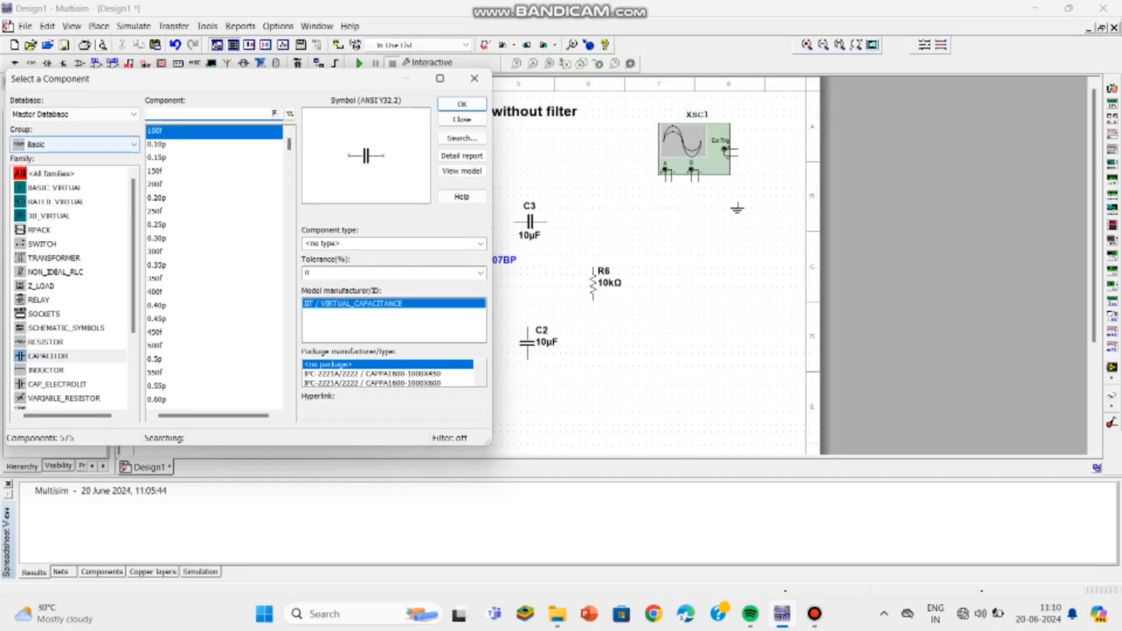
left_click(70, 144)
left_click(50, 160)
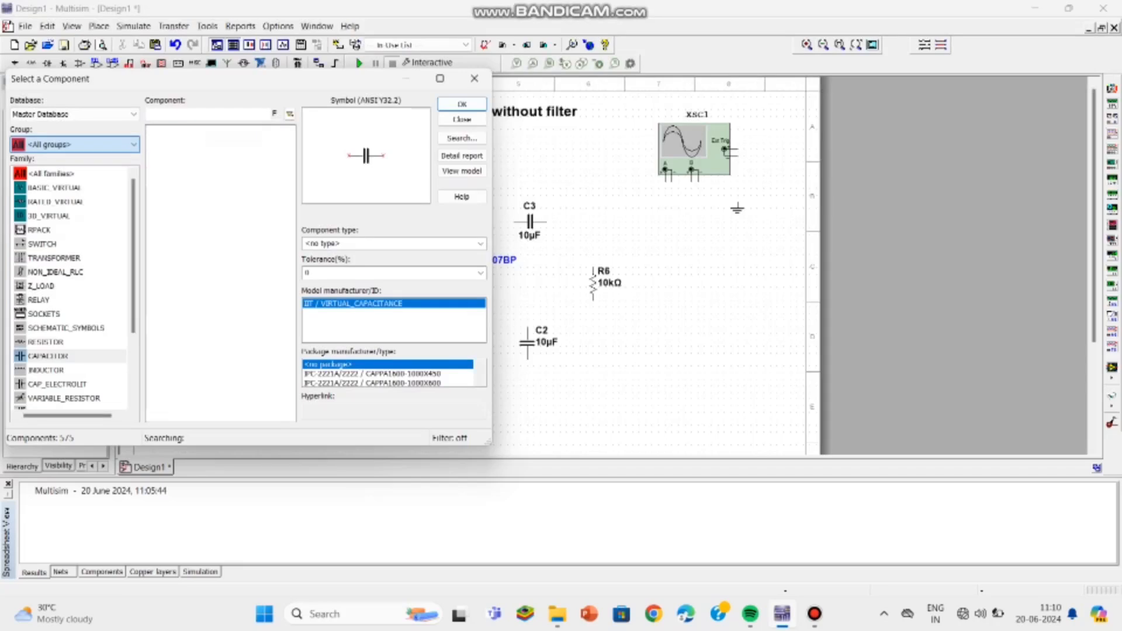
Step: Search all groups for VCC and place the supply above the transistor
type("groun")
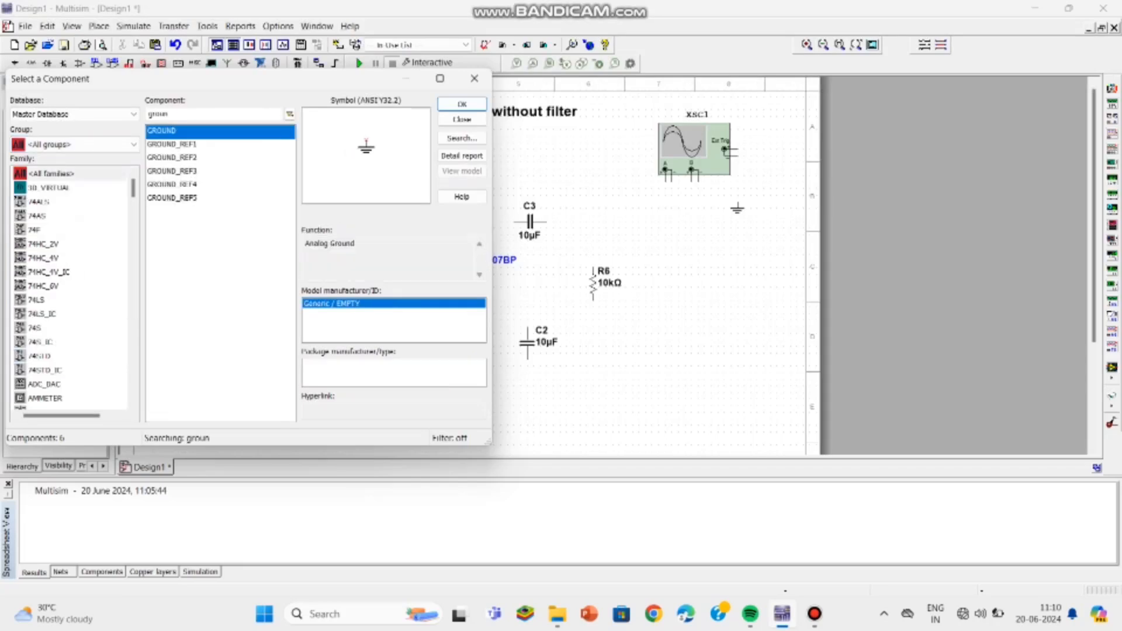
double_click(158, 114)
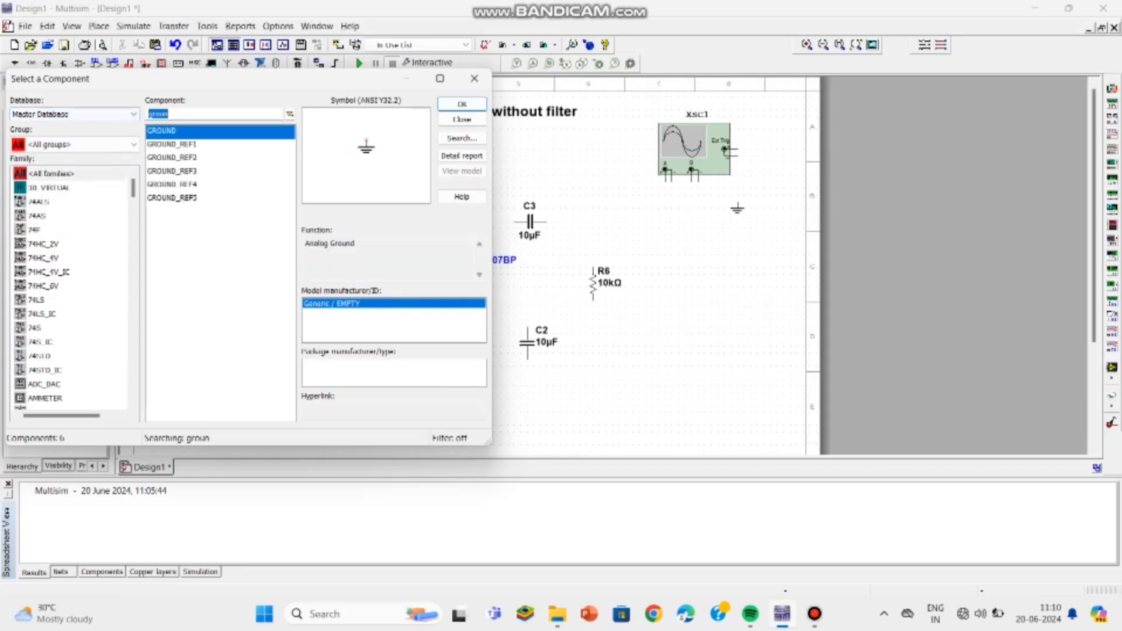
key("BackSpace")
type("v")
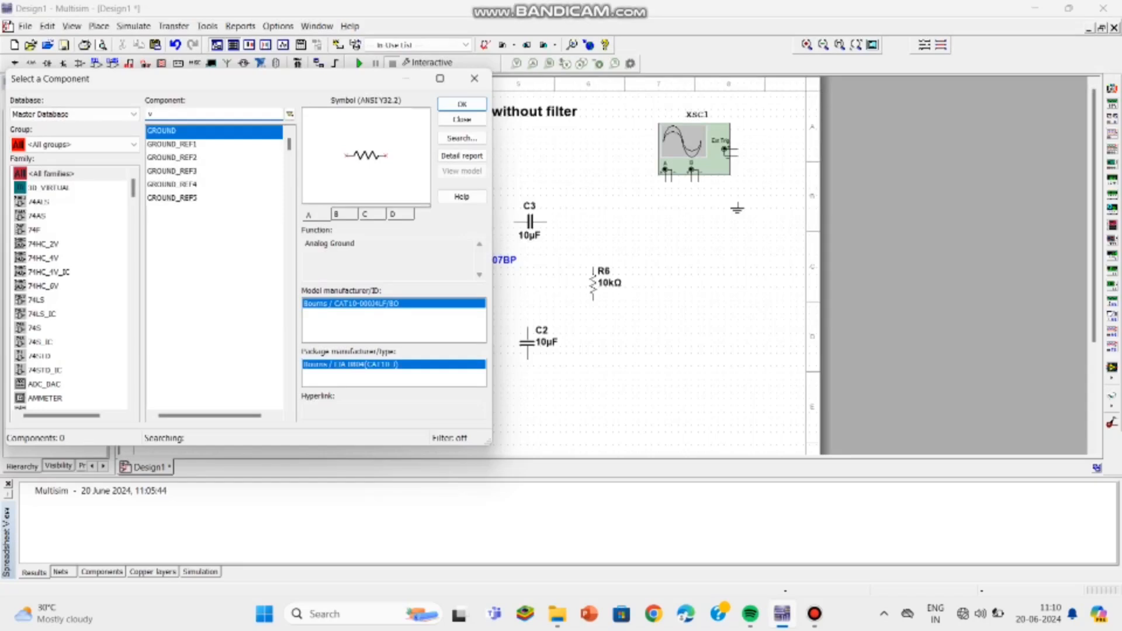
type("cc")
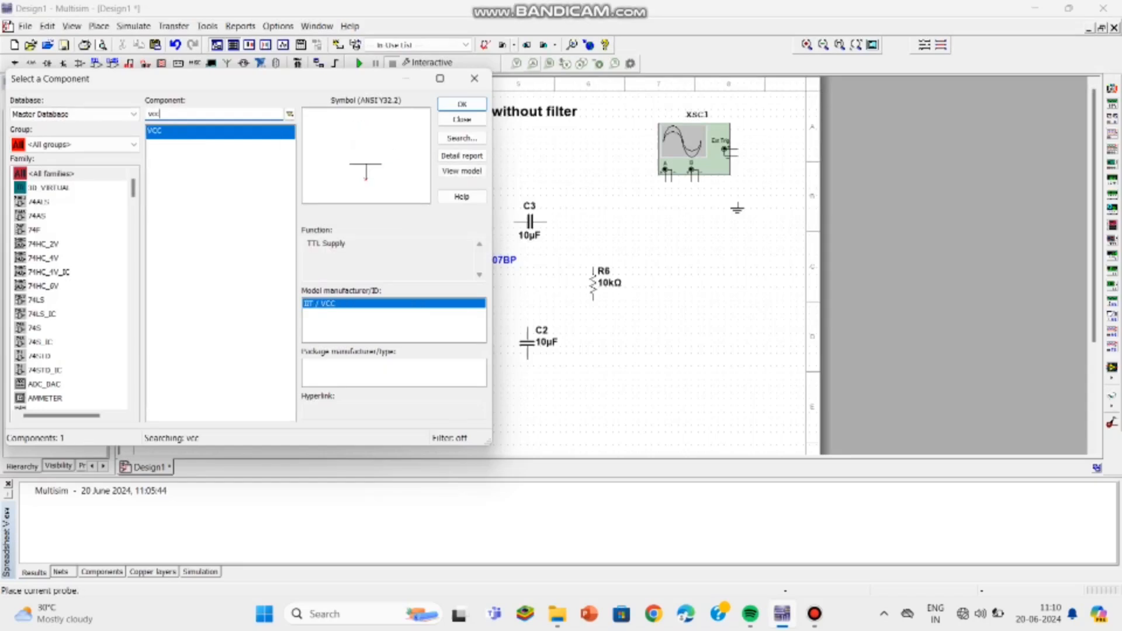
left_click(462, 104)
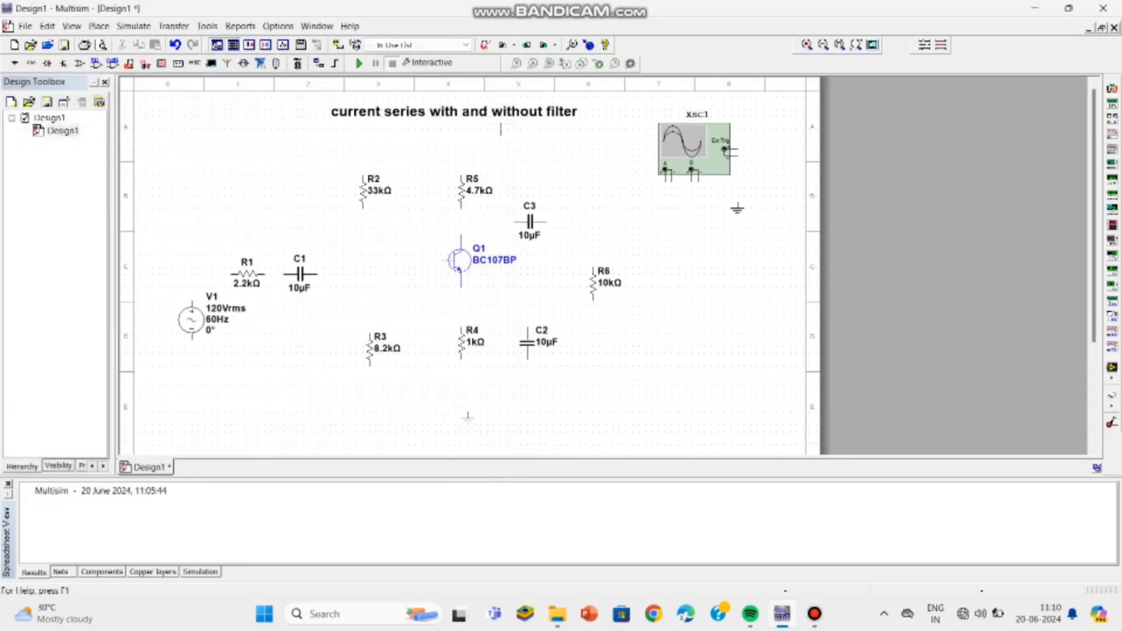
left_click(422, 141)
Step: Align the transistor and C1 on one line and wire C1's right end to the transistor's base
left_click(474, 78)
left_click_drag(459, 260, 459, 267)
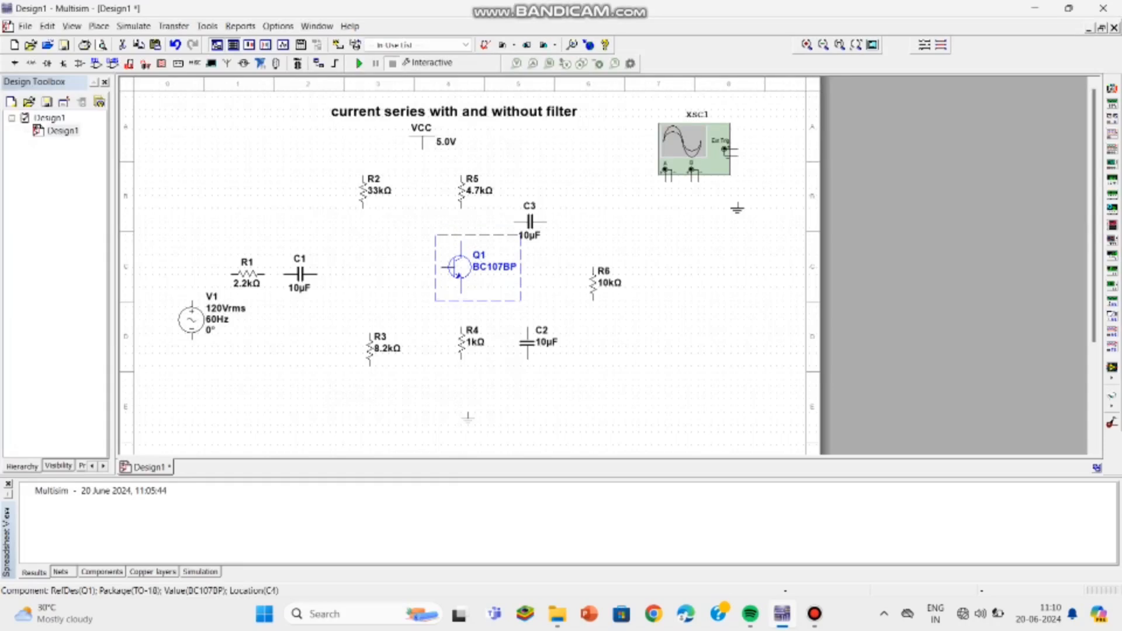
left_click(318, 275)
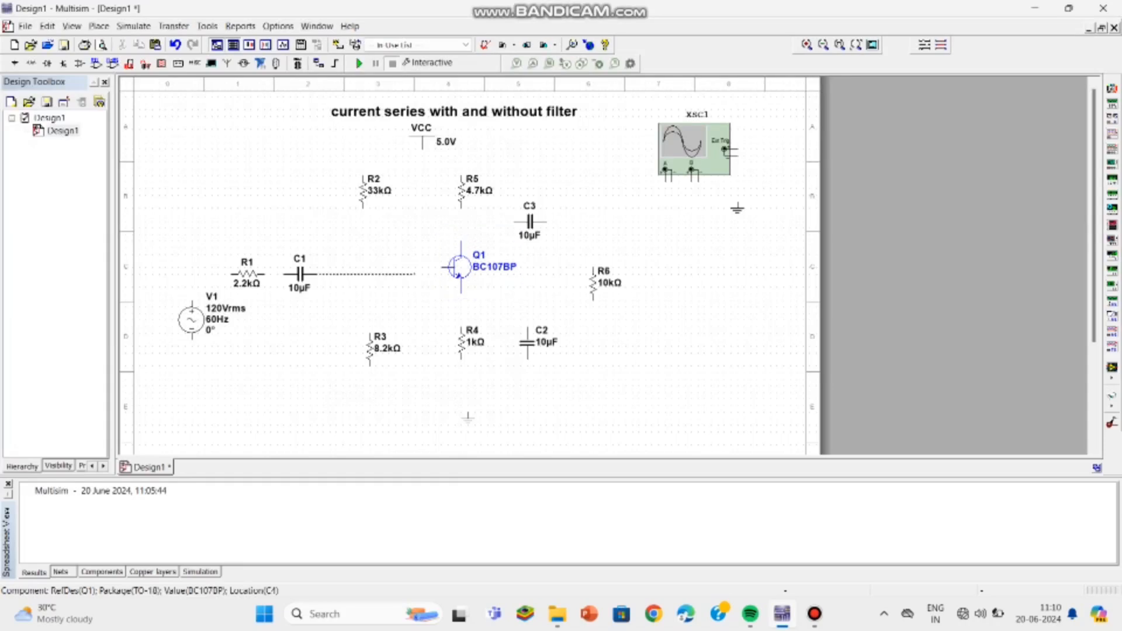
left_click(442, 267)
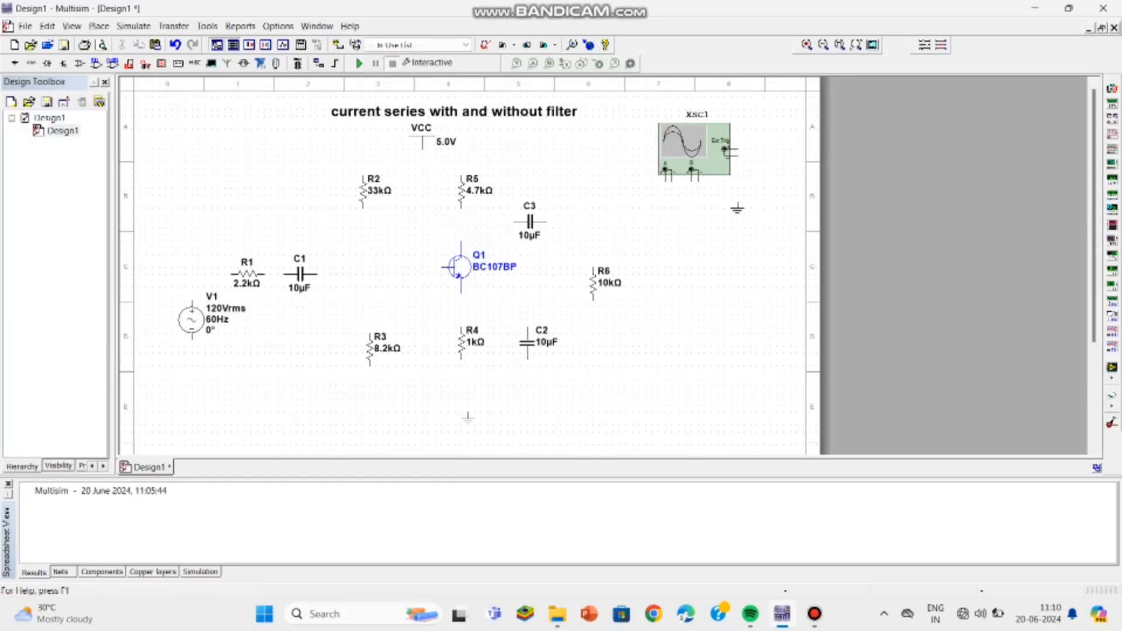
mouse_move(301, 274)
left_mouse_down()
mouse_move(320, 274)
mouse_move(301, 274)
mouse_move(313, 267)
left_mouse_up()
left_click(330, 267)
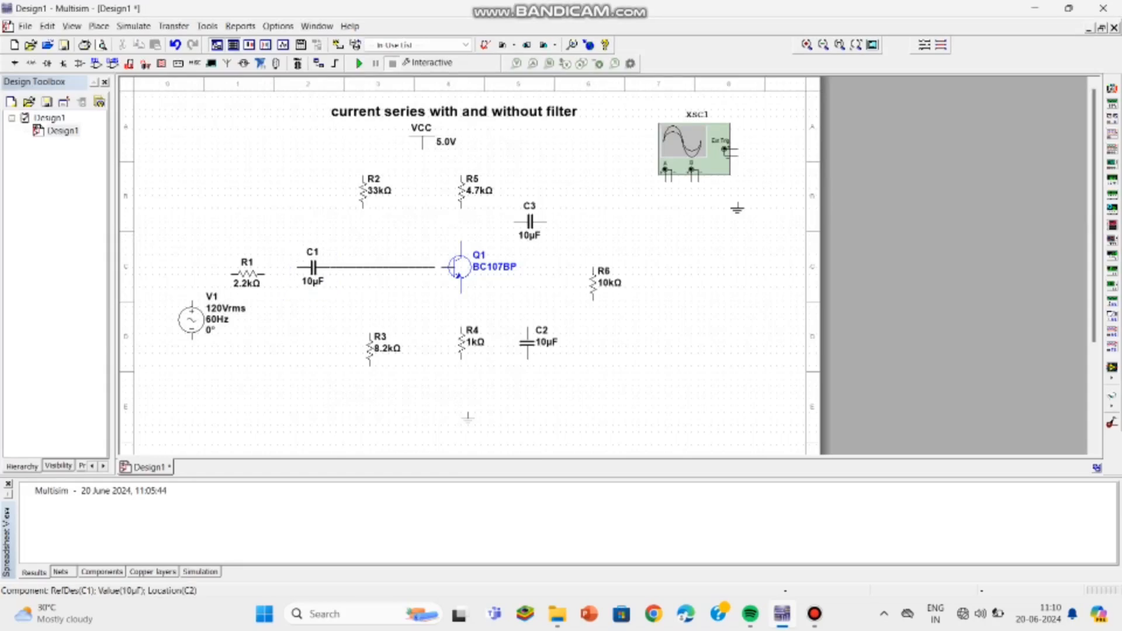
left_click(449, 267)
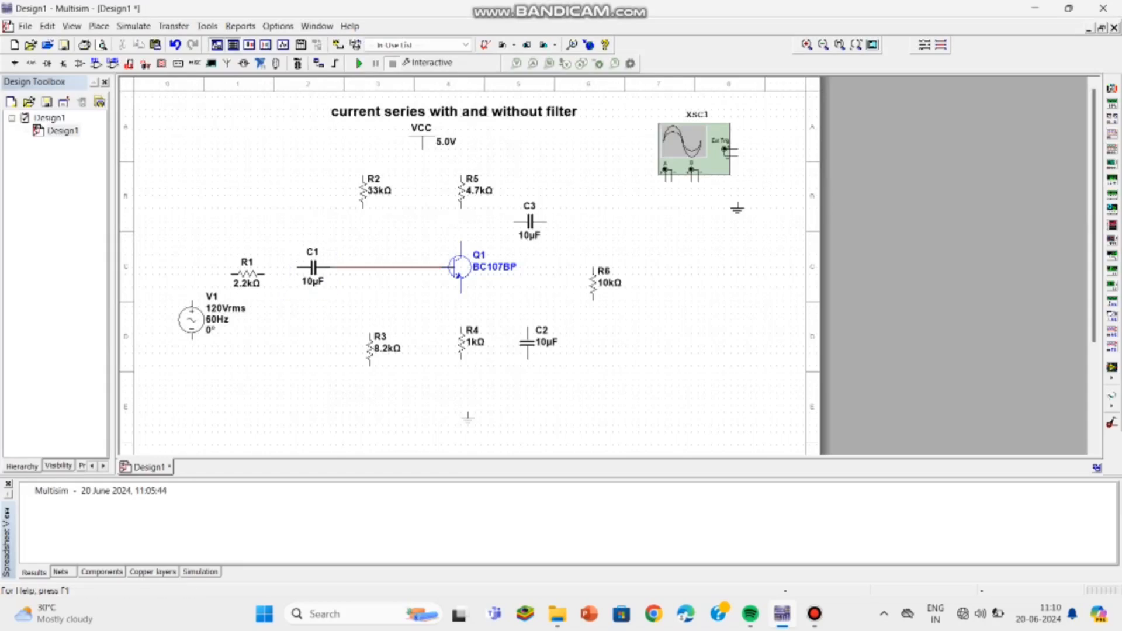
Step: Align R1 with C1 and wire R1 between C1 and the AC source's upper terminal
left_click_drag(248, 274, 253, 267)
left_click(297, 267)
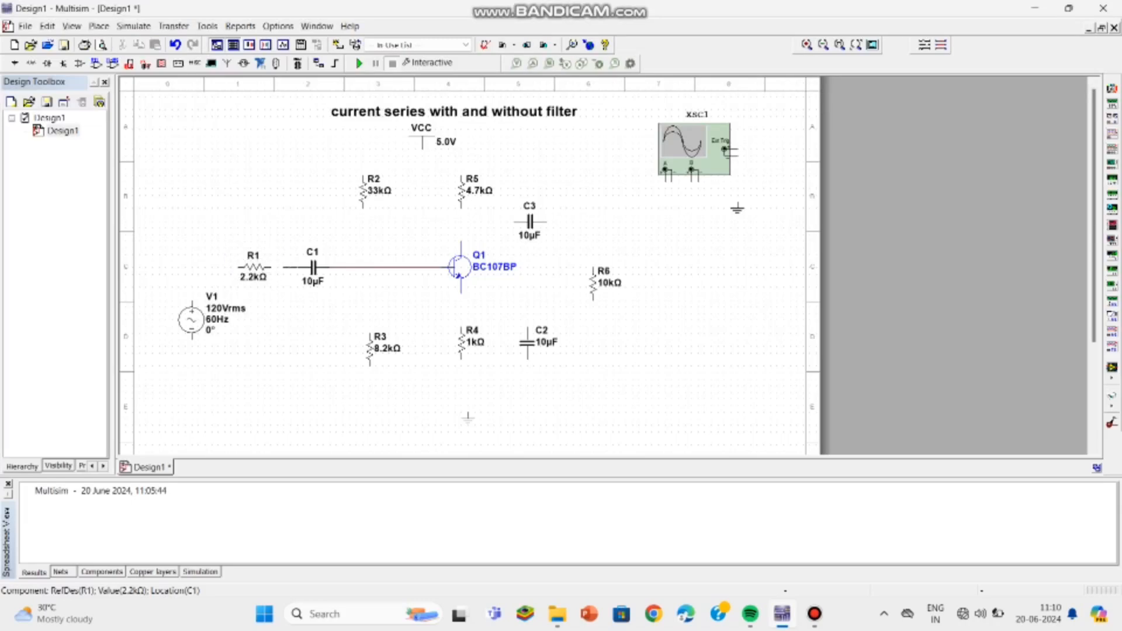
left_click(267, 267)
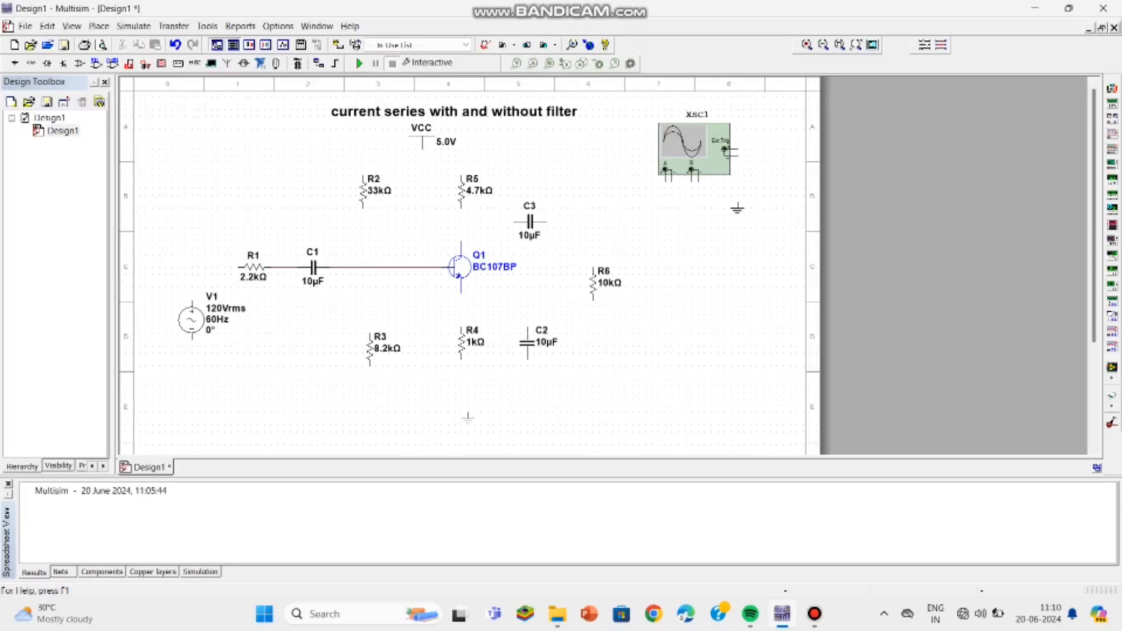
left_click(238, 267)
left_click(192, 304)
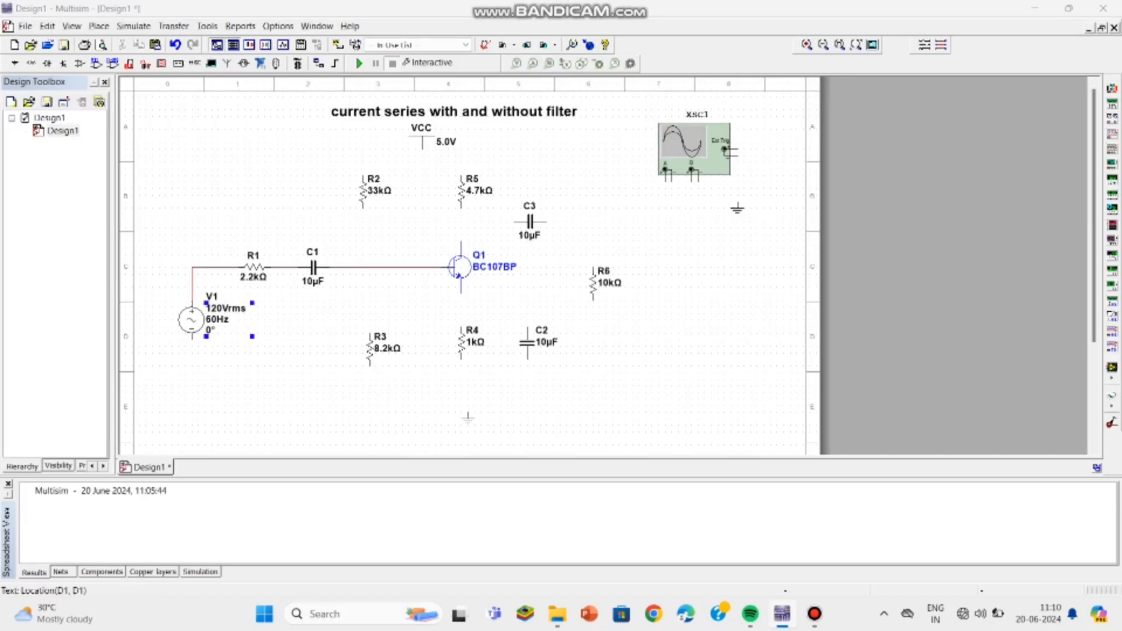
Step: Set the AC source to 0.01 Vrms and a frequency of 1 kHz
double_click(253, 304)
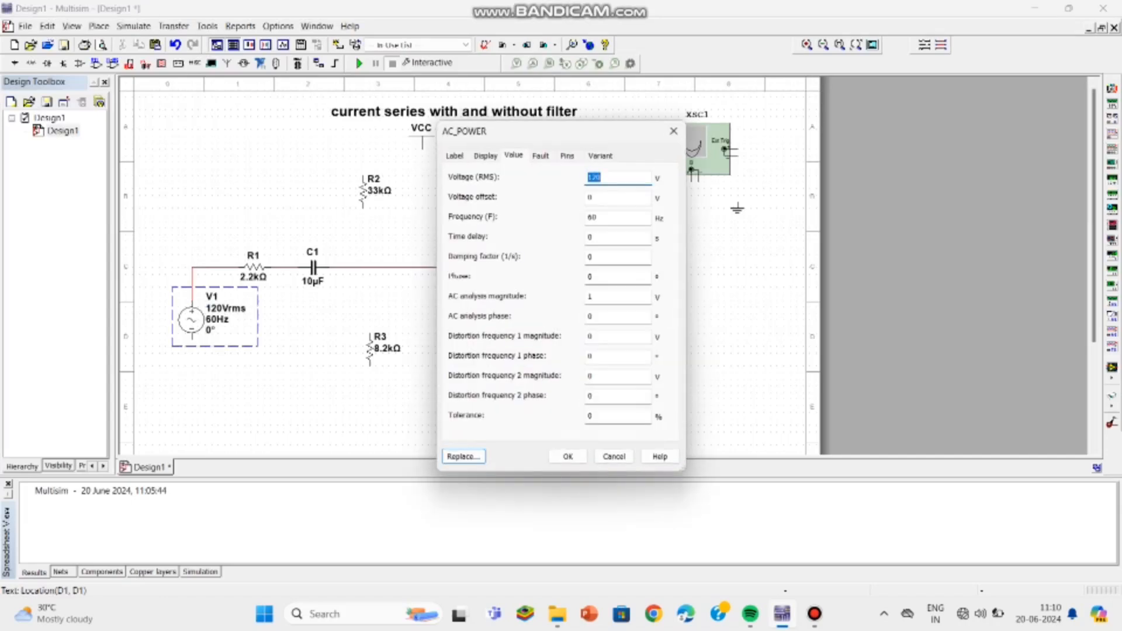
key("BackSpace")
type("0.01")
key("BackSpace")
key("BackSpace")
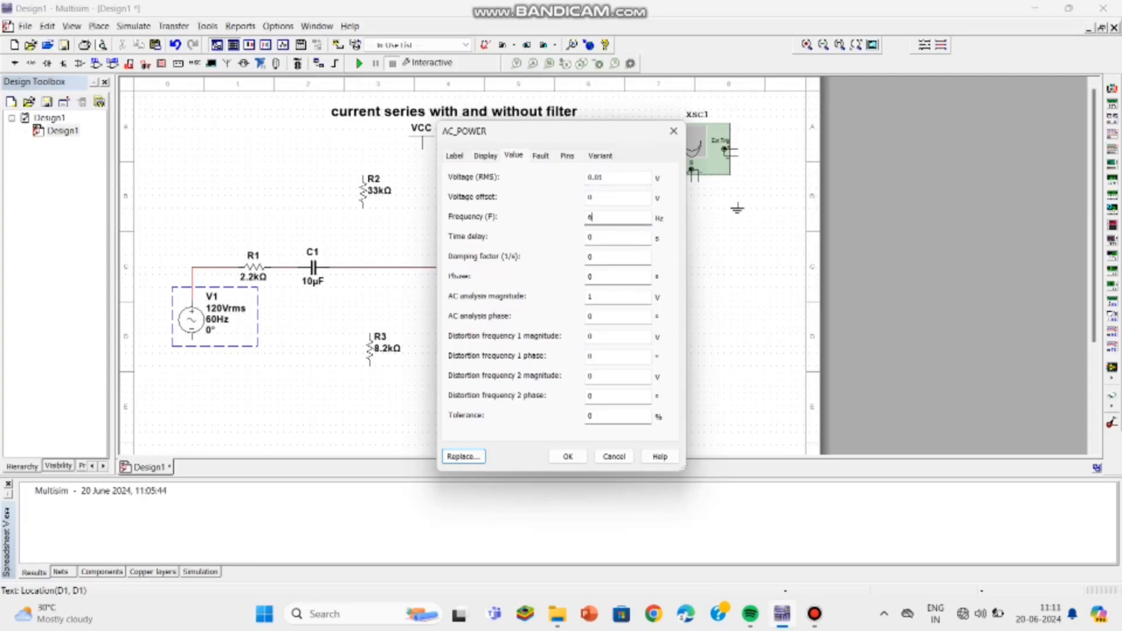
type("1k")
key("Return")
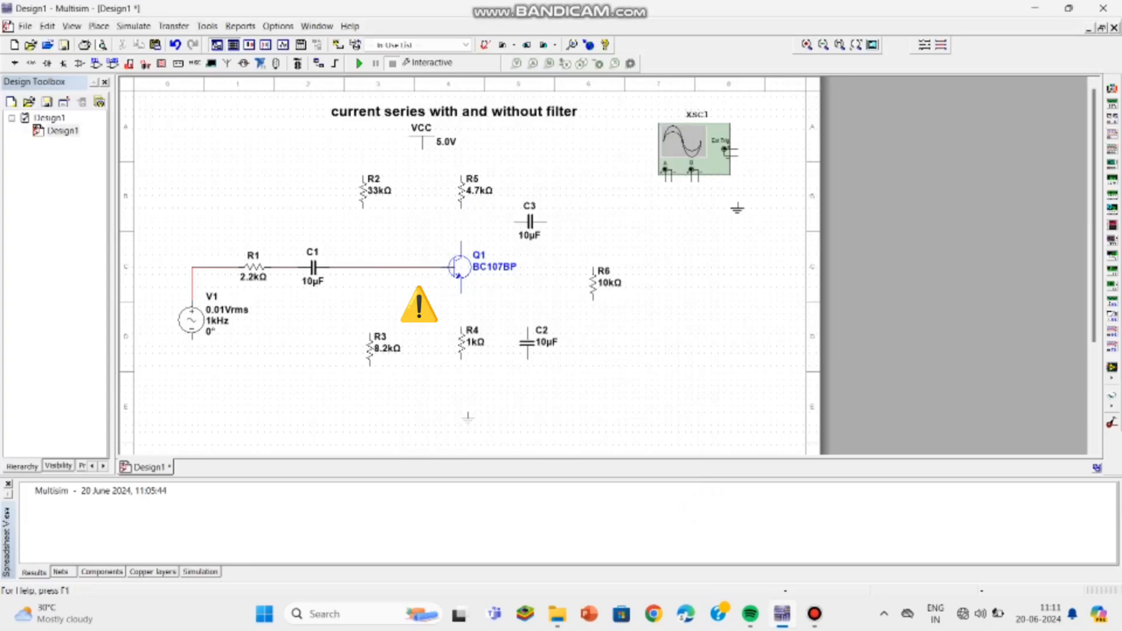
Step: Wire R2 and R3 to the base line, shifting R3 into line below R2
left_click(363, 208)
left_click(363, 267)
left_click_drag(370, 349, 363, 349)
left_click(363, 334)
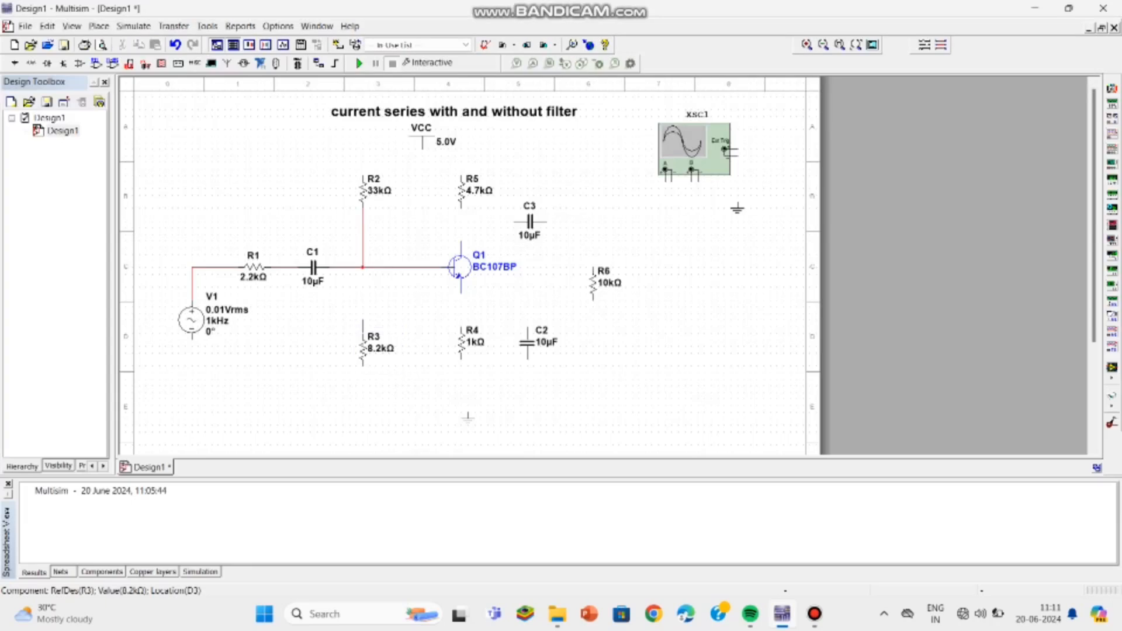
left_click(363, 268)
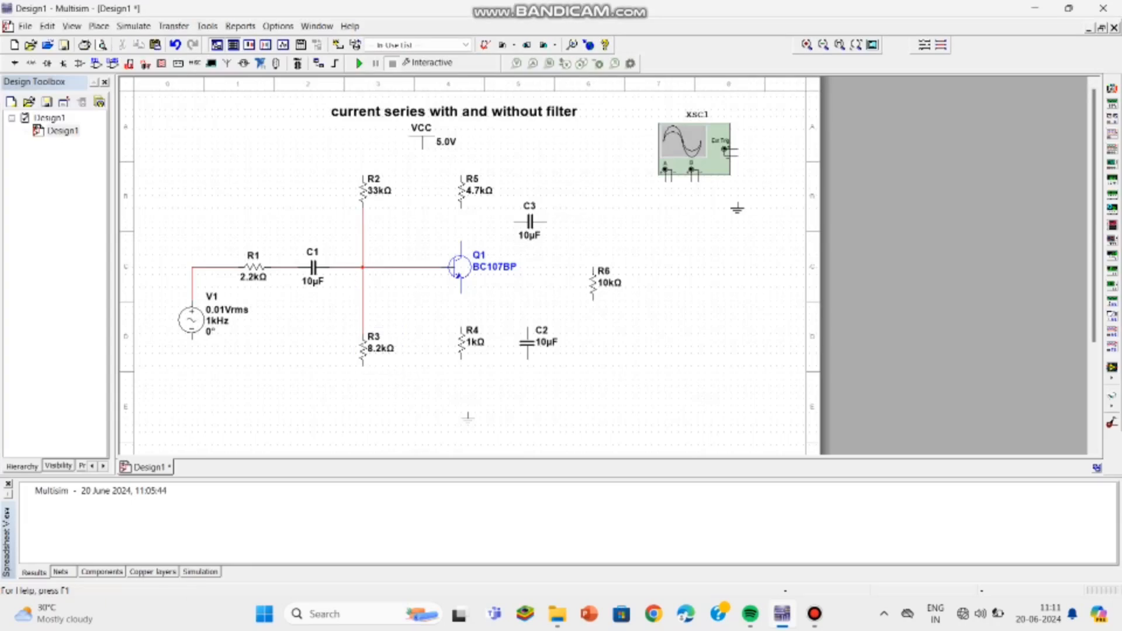
Step: Wire the emitter to R4, the collector to R5, and link the upper ends of R2 and R5
left_click(461, 293)
left_click(462, 328)
left_click(461, 208)
left_click(461, 242)
left_click(363, 175)
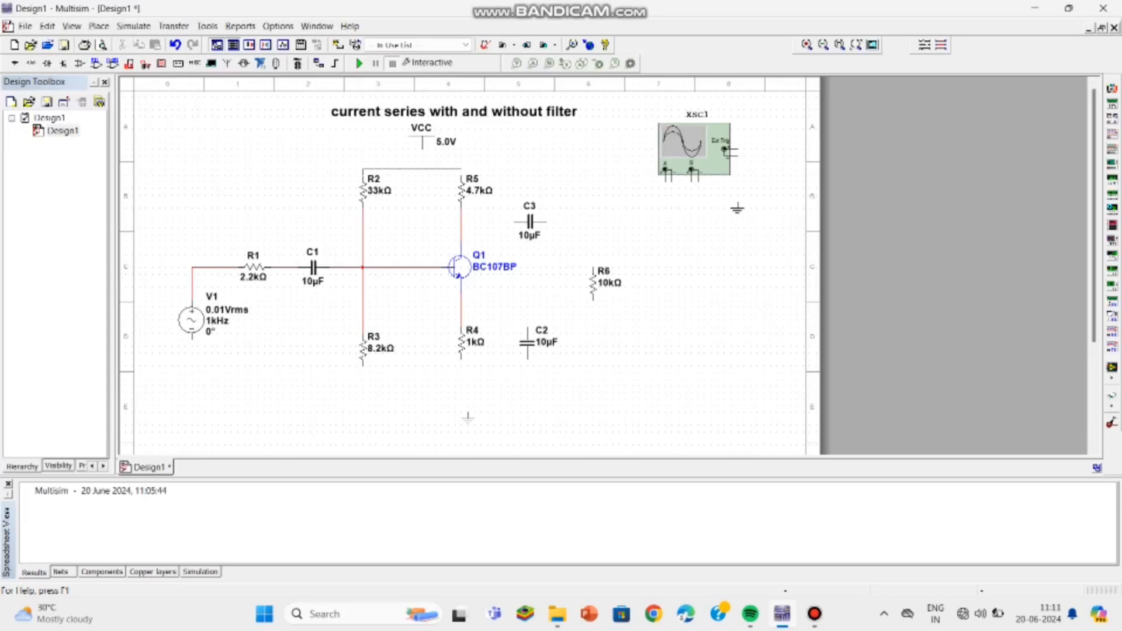
left_click(462, 175)
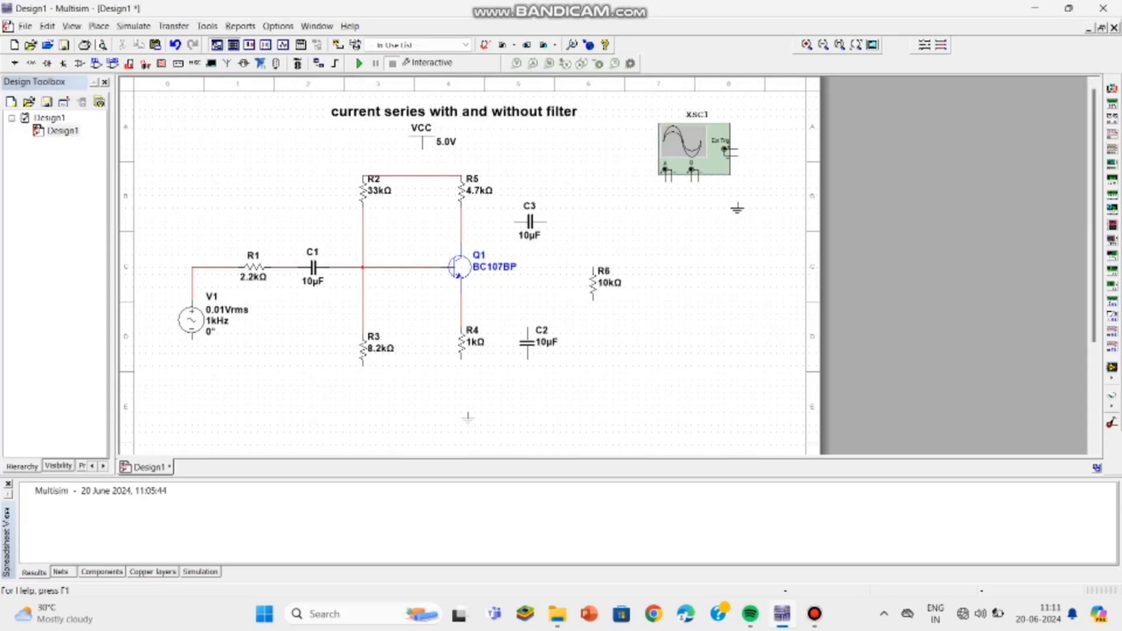
Step: Set the VCC supply voltage to 10 V
double_click(445, 140)
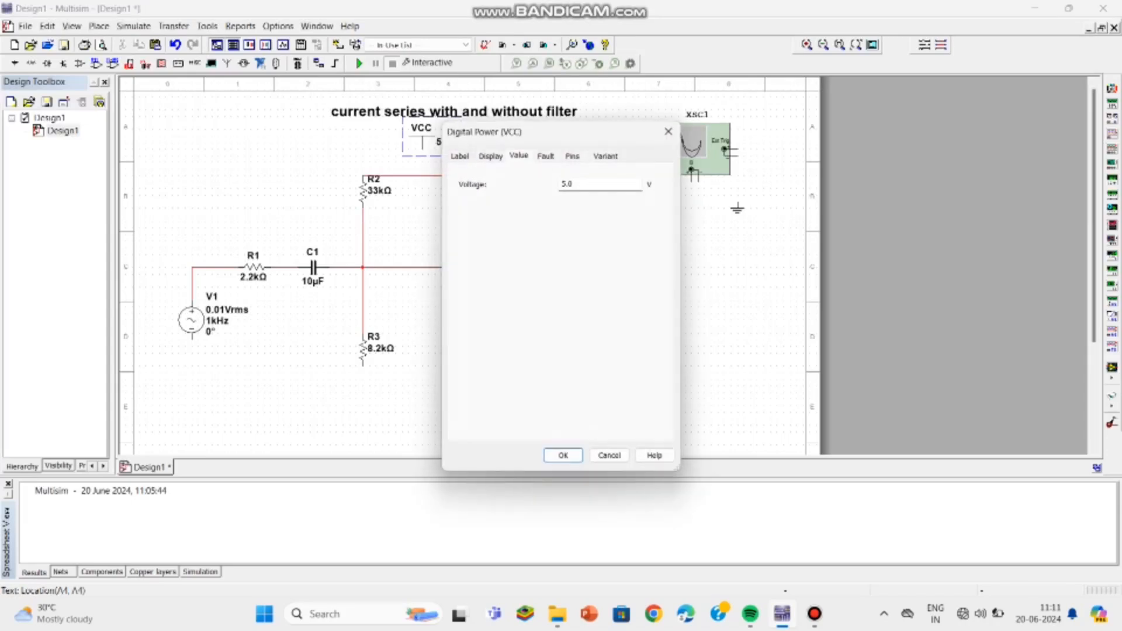
left_click(588, 185)
key("BackSpace")
key("BackSpace")
key("BackSpace")
type("10")
left_click(563, 455)
Step: Move the VCC symbol down onto the wire joining R2 and R5
left_click_drag(422, 142, 415, 168)
left_click(415, 148)
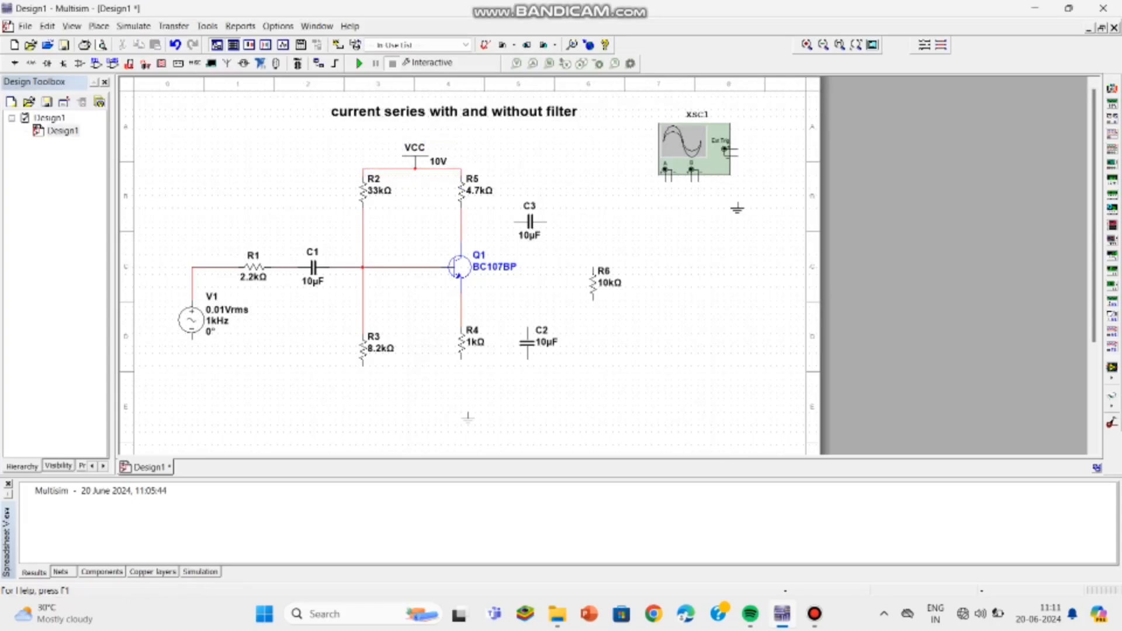
left_click_drag(415, 148, 428, 157)
left_click(419, 154)
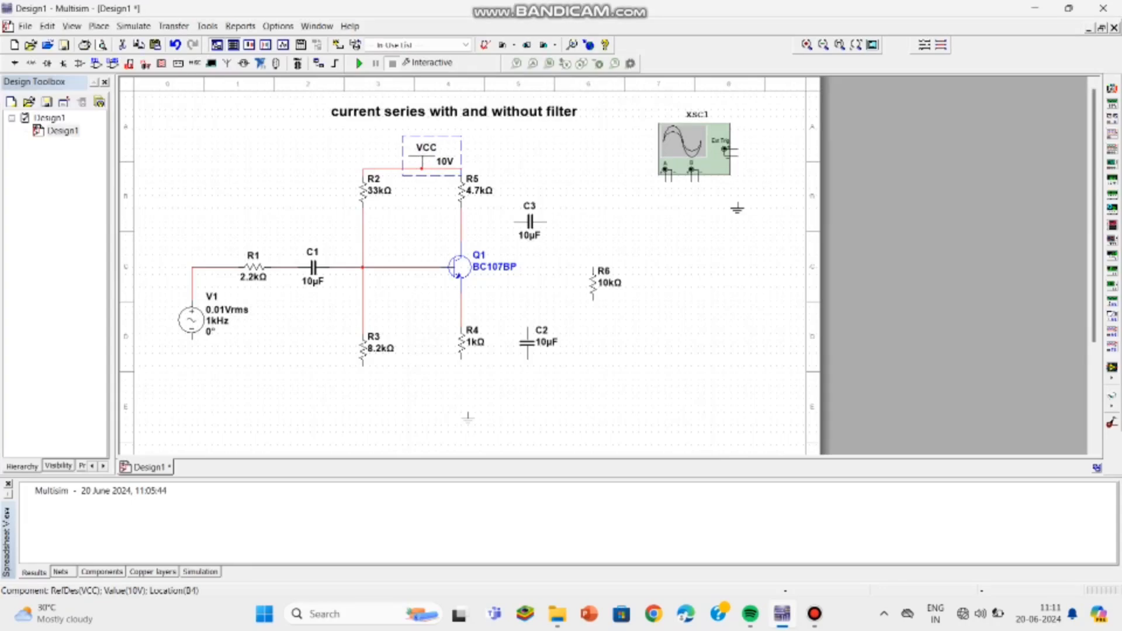
Step: Run a bottom return wire from the source to R6 and connect C3 between the collector node and R6's top
left_click(192, 338)
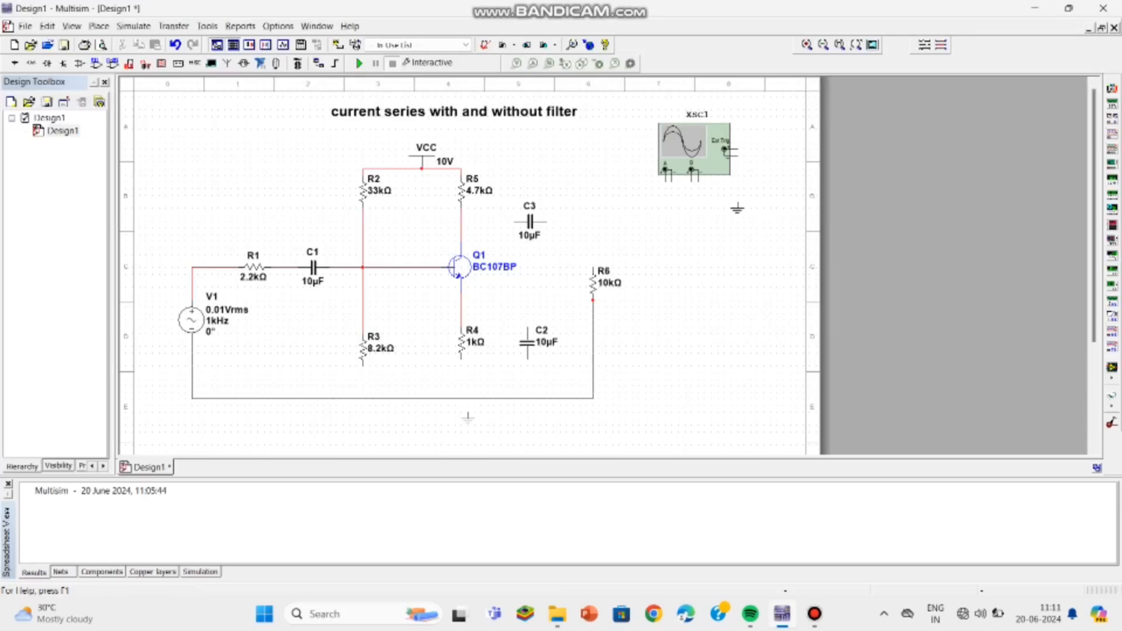
left_click(593, 300)
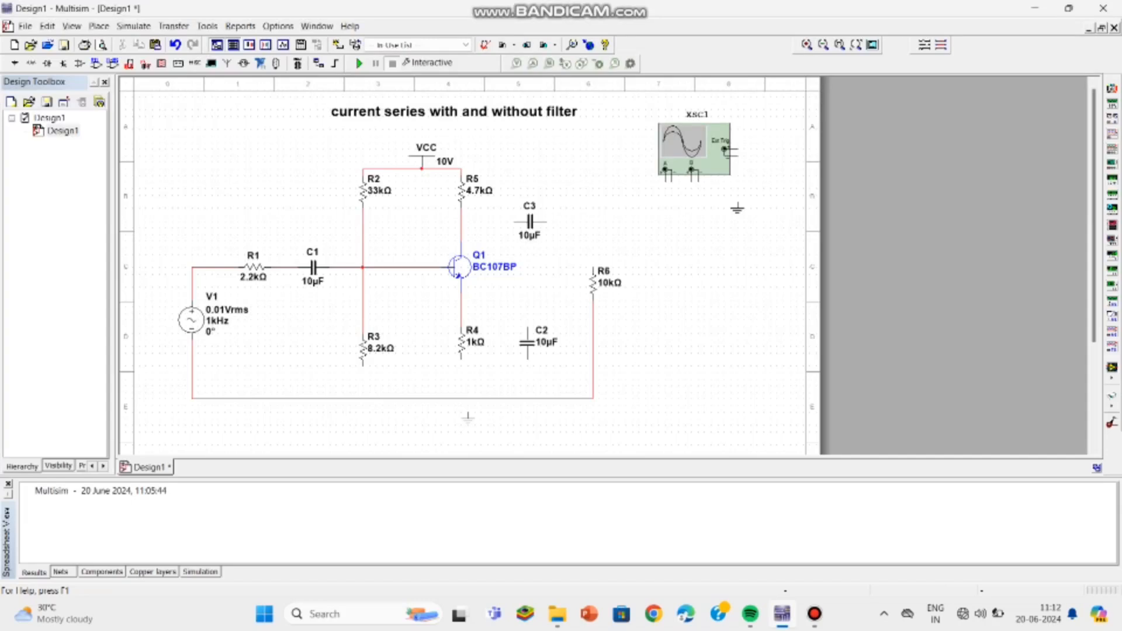
left_click(515, 222)
left_click(462, 222)
left_click(546, 222)
left_click(593, 264)
Step: Connect R4 and R3 to the bottom wire and move the ground symbol onto it
left_click(462, 359)
left_click(462, 398)
left_click(363, 365)
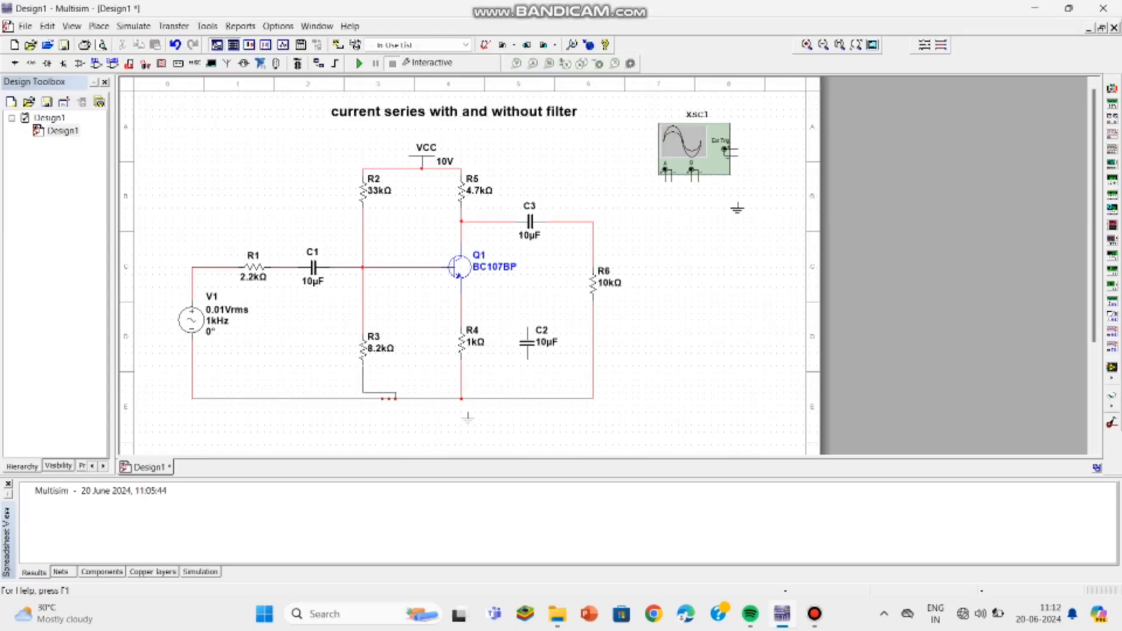
left_click(369, 398)
left_click(402, 403)
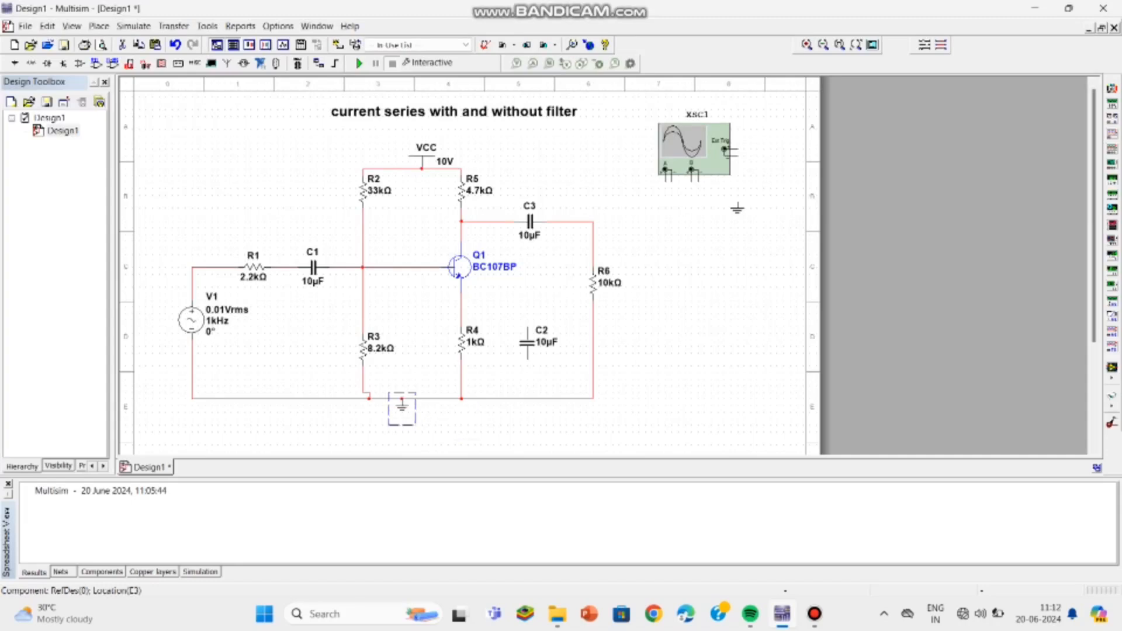
Step: Connect C2 across R4 between the emitter node and the bottom wire
left_click(528, 360)
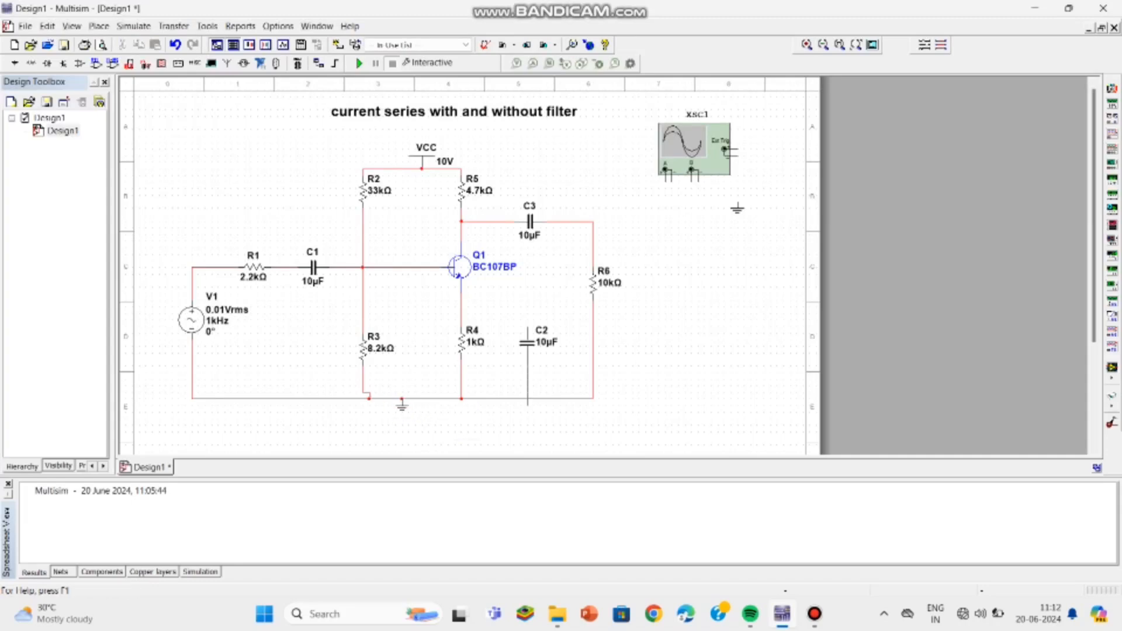
left_click(528, 398)
left_click(528, 328)
left_click(461, 314)
Step: Wire the oscilloscope's channel B input to the output node at the top of R6
left_click(691, 182)
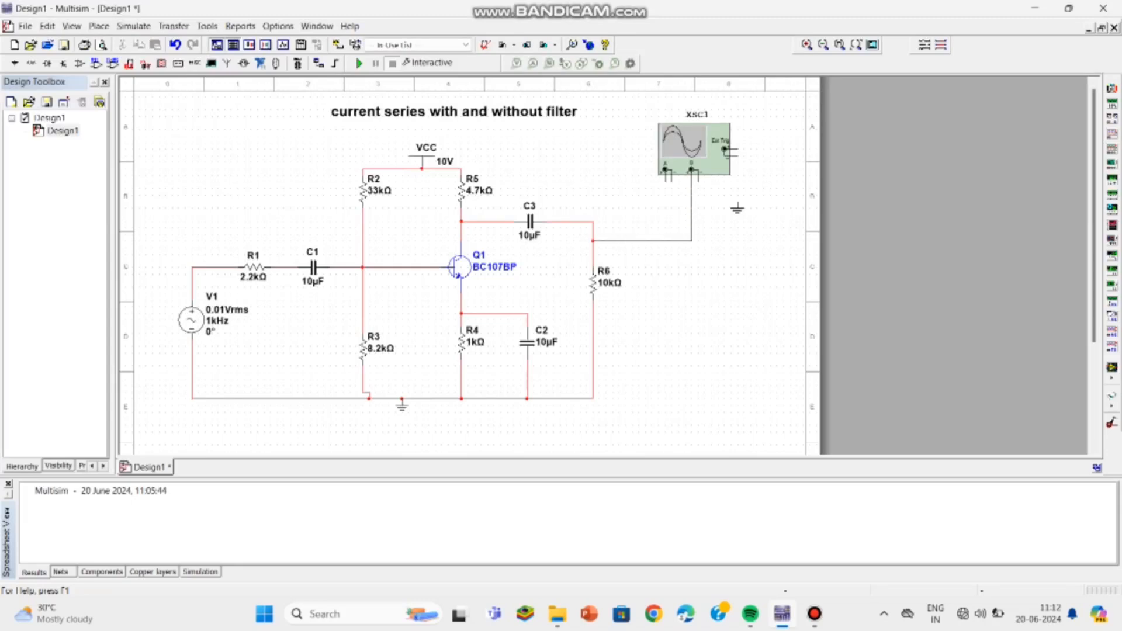
left_click(593, 240)
left_click(665, 172)
scroll(738, 107, "down", 1)
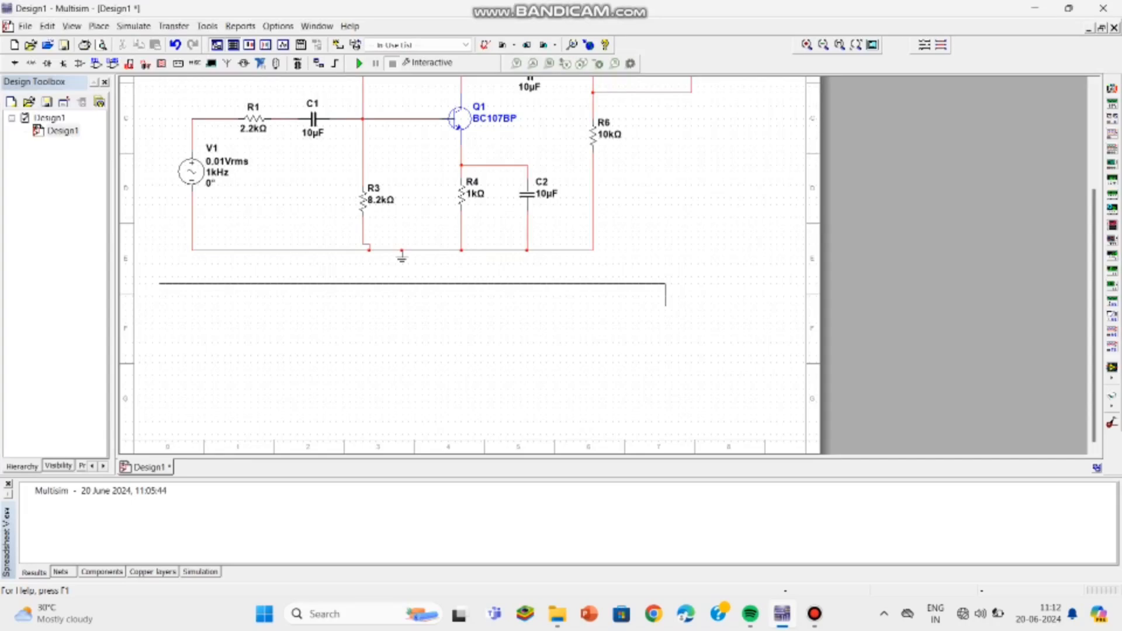
key("Escape")
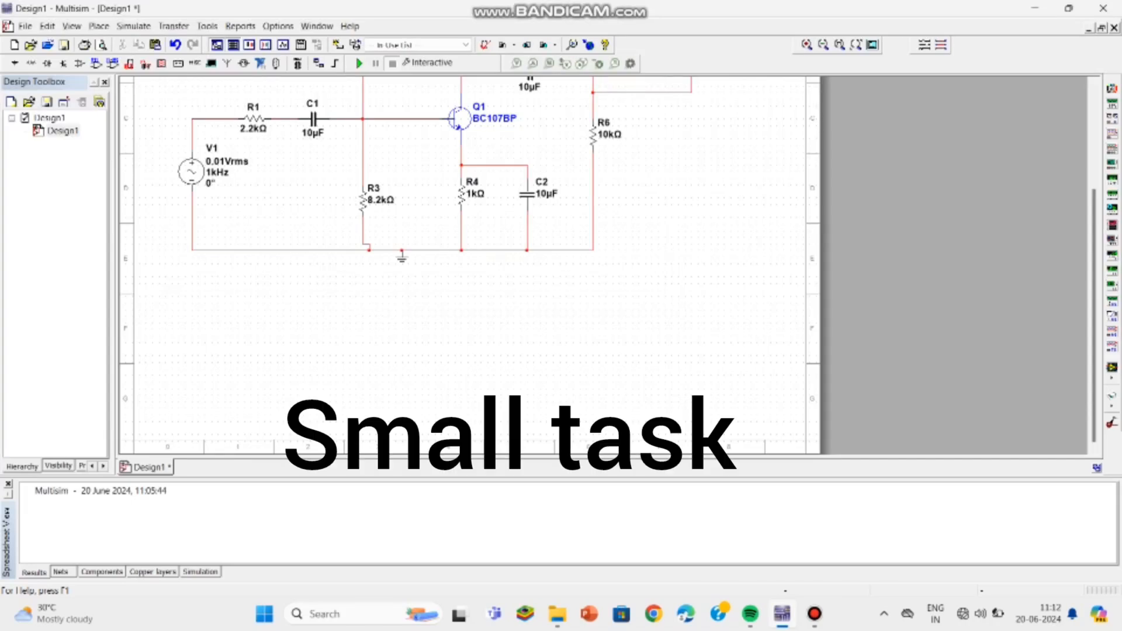
scroll(714, 214, "up", 3)
scroll(714, 214, "down", 2)
scroll(715, 212, "down", 2)
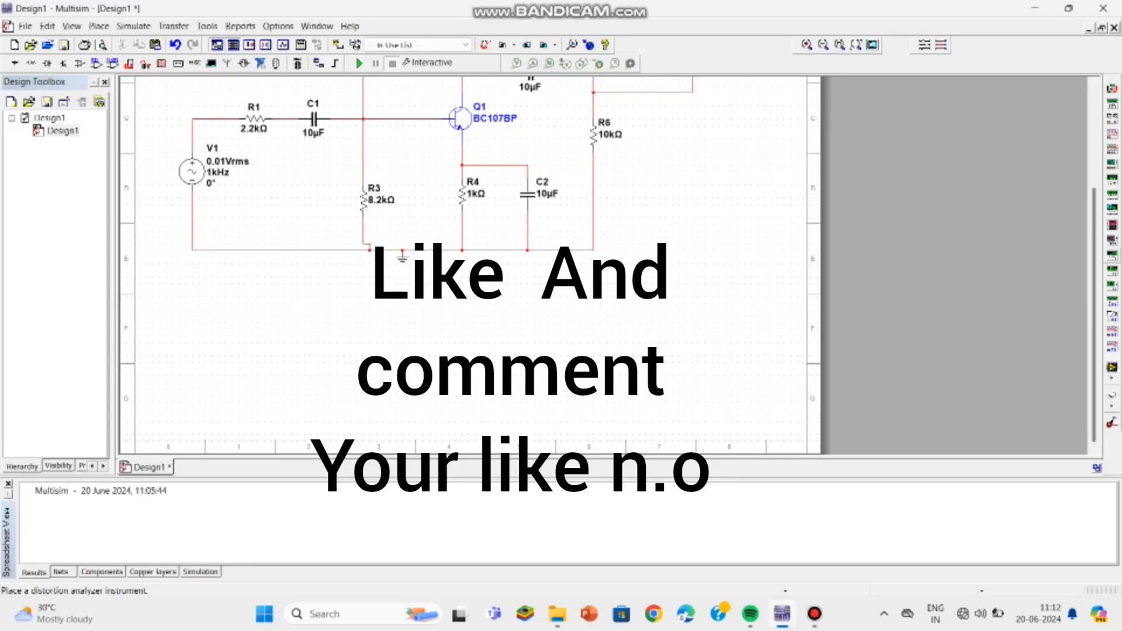
left_click_drag(1094, 259, 1095, 158)
left_click(815, 614)
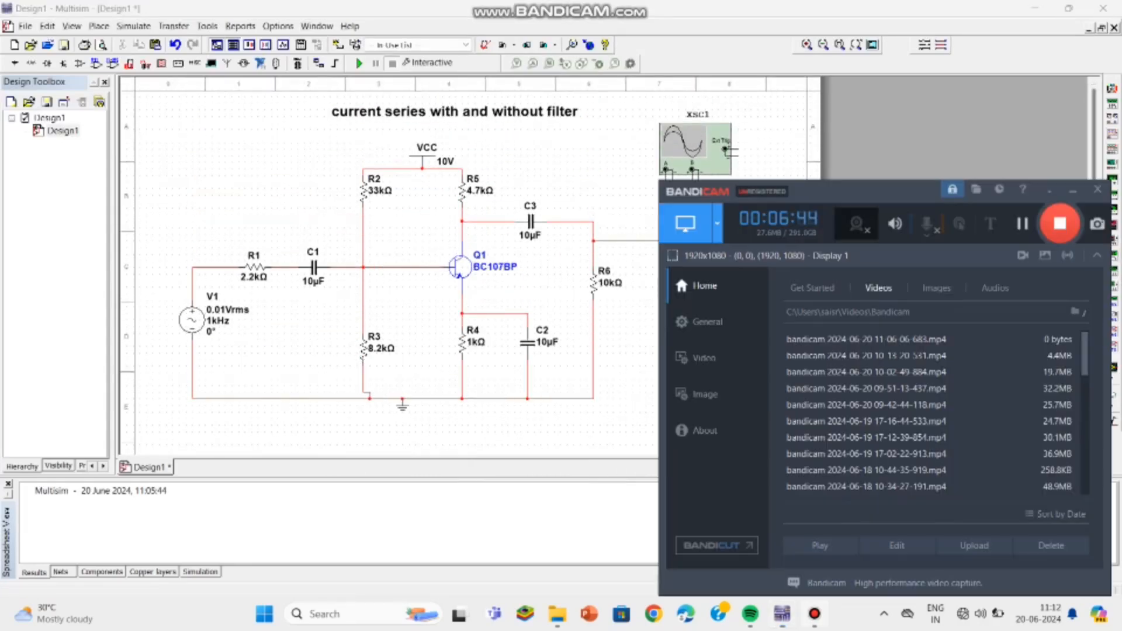
left_click(1074, 190)
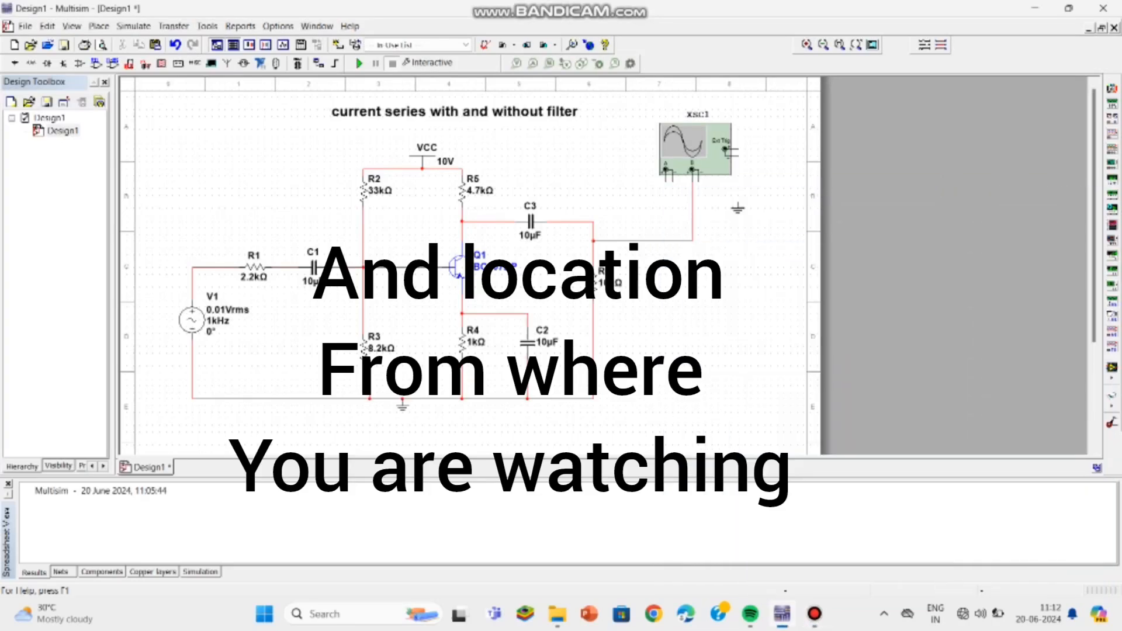
Step: Nudge the oscilloscope slightly to the right on the schematic
mouse_move(696, 149)
left_mouse_down()
mouse_move(695, 279)
mouse_move(702, 149)
left_mouse_up()
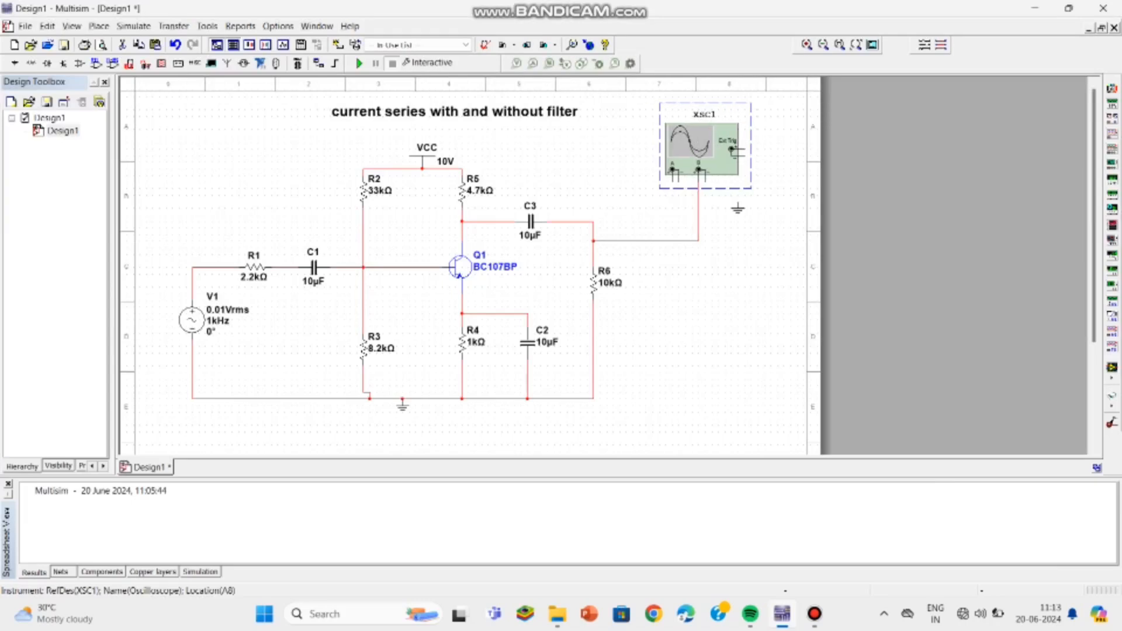
key("Escape")
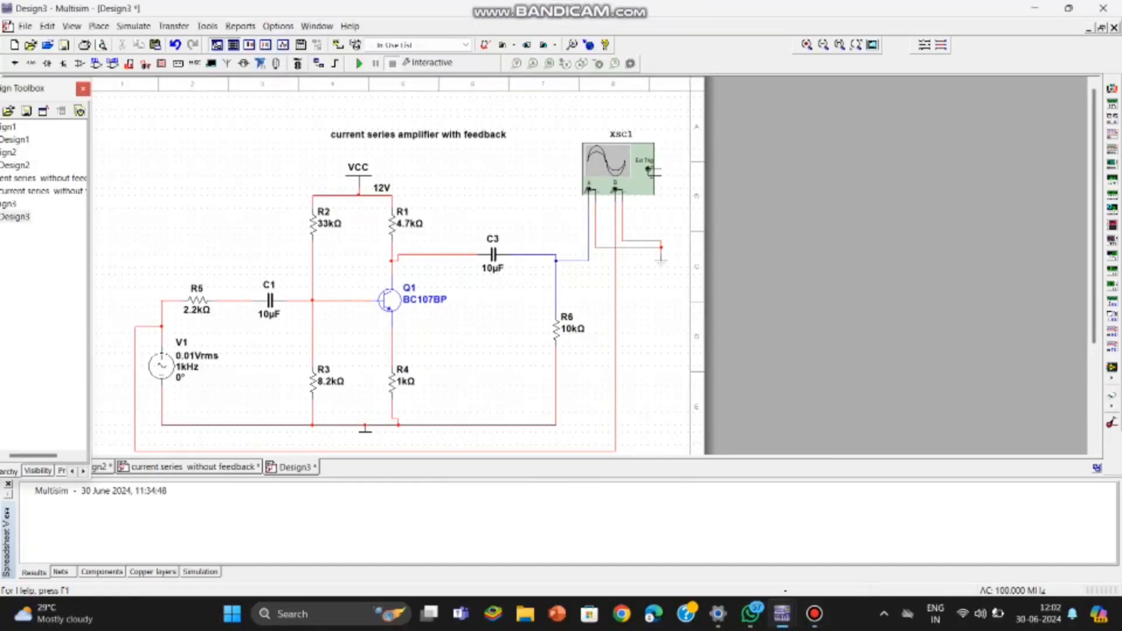
Step: Open the oscilloscope panel of the feedback amplifier and run the interactive simulation
double_click(619, 168)
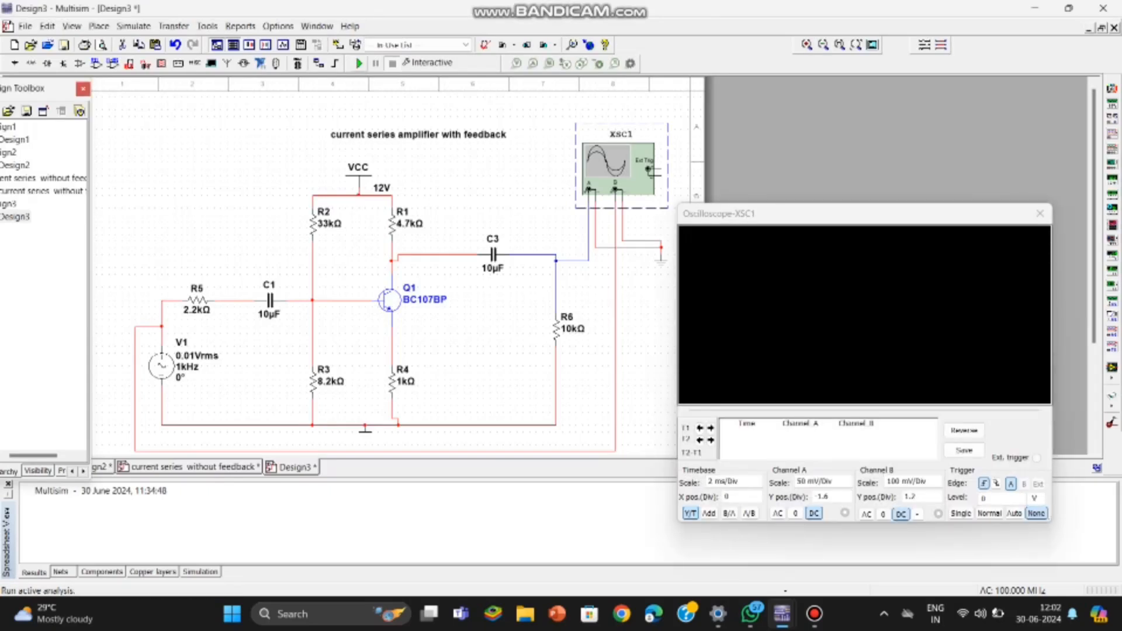
left_click(359, 64)
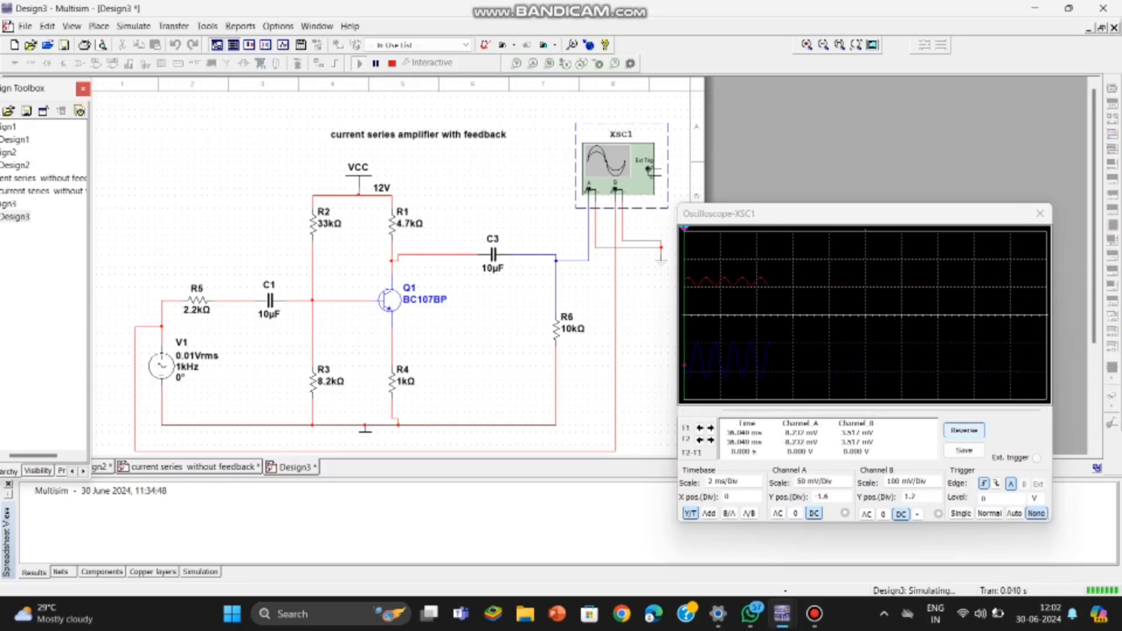
Step: Reverse the oscilloscope display colours and set channel B's scale to 20 mV/Div
left_click(964, 430)
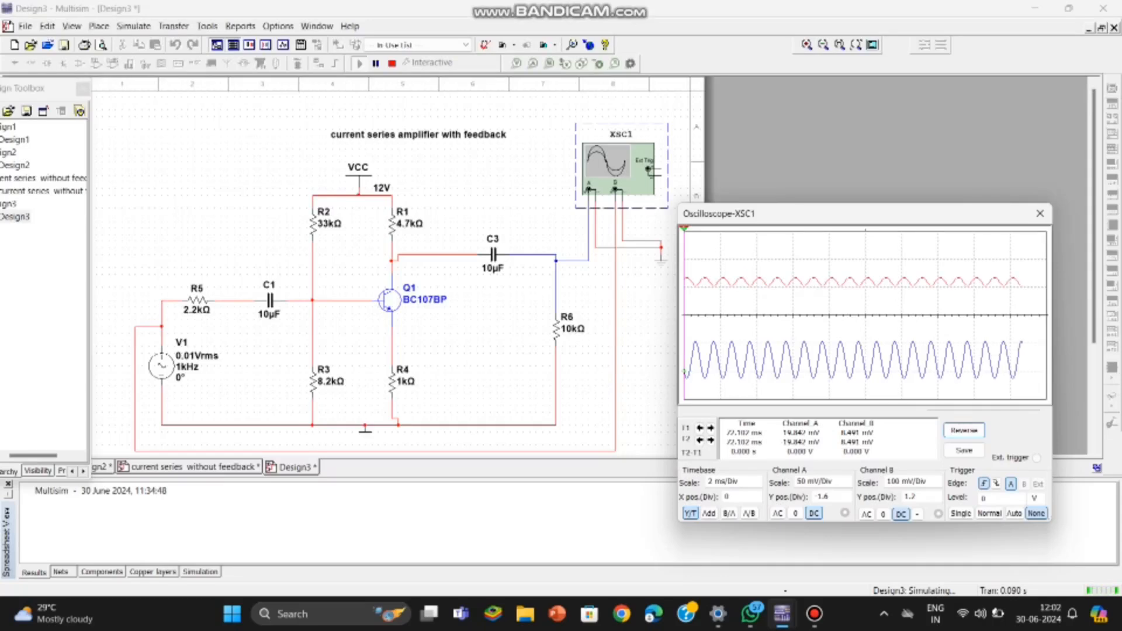
left_click(923, 481)
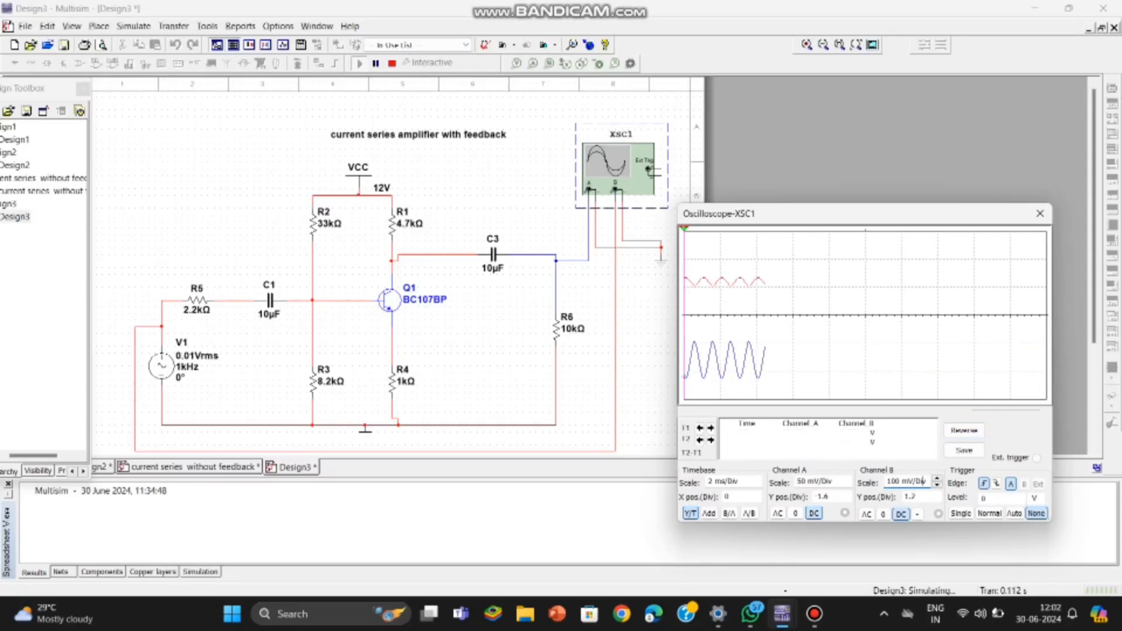
left_click(937, 485)
left_click(937, 485)
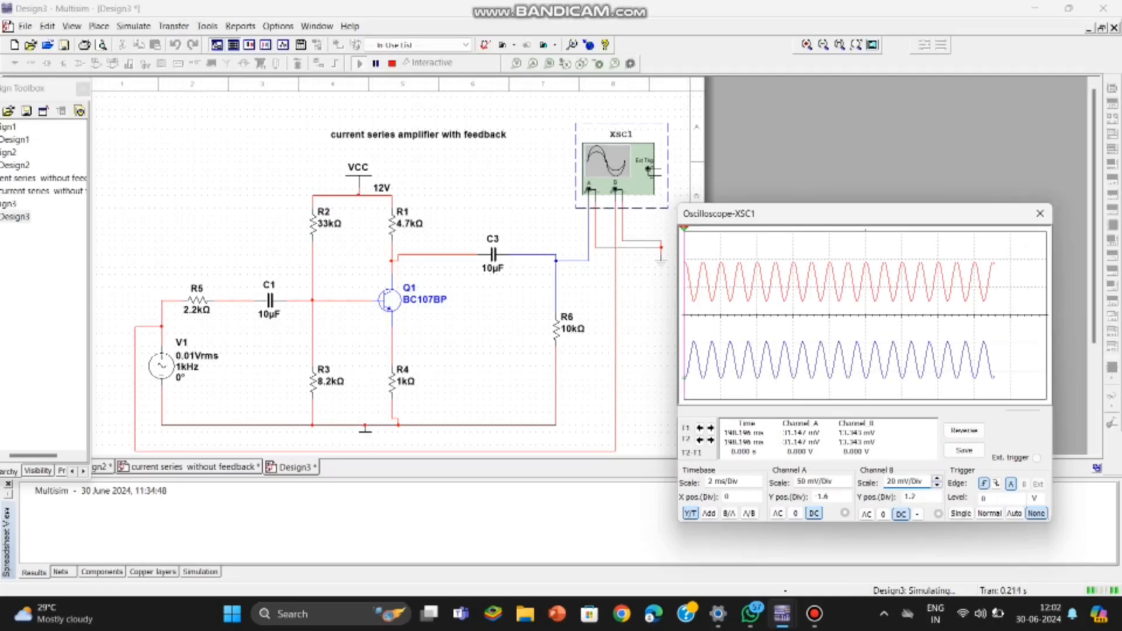
left_click(937, 485)
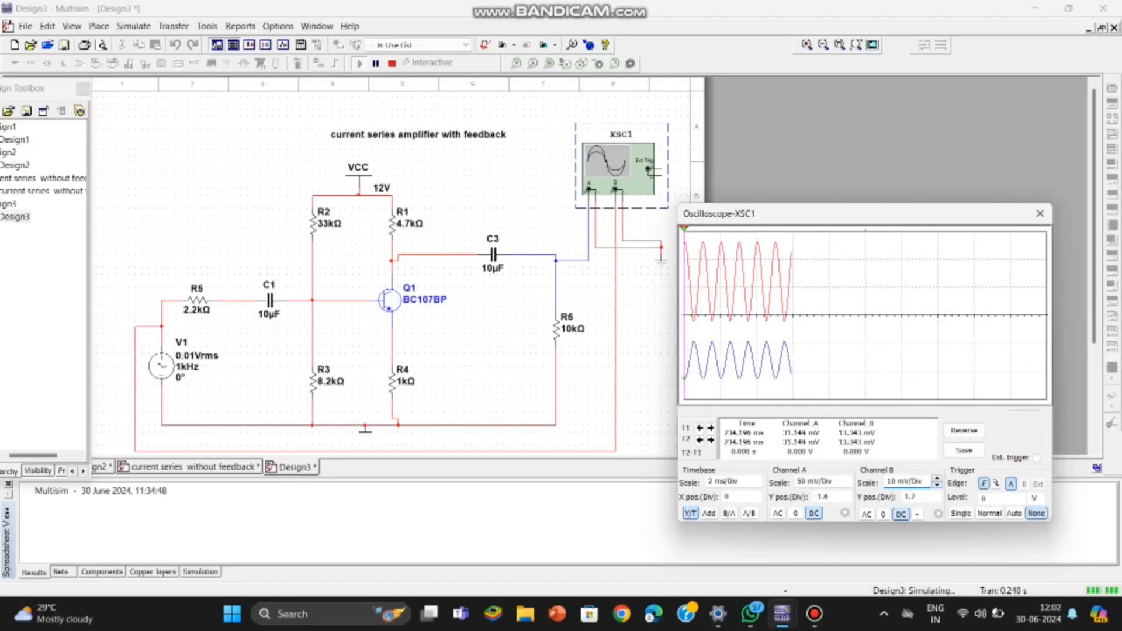
left_click(938, 478)
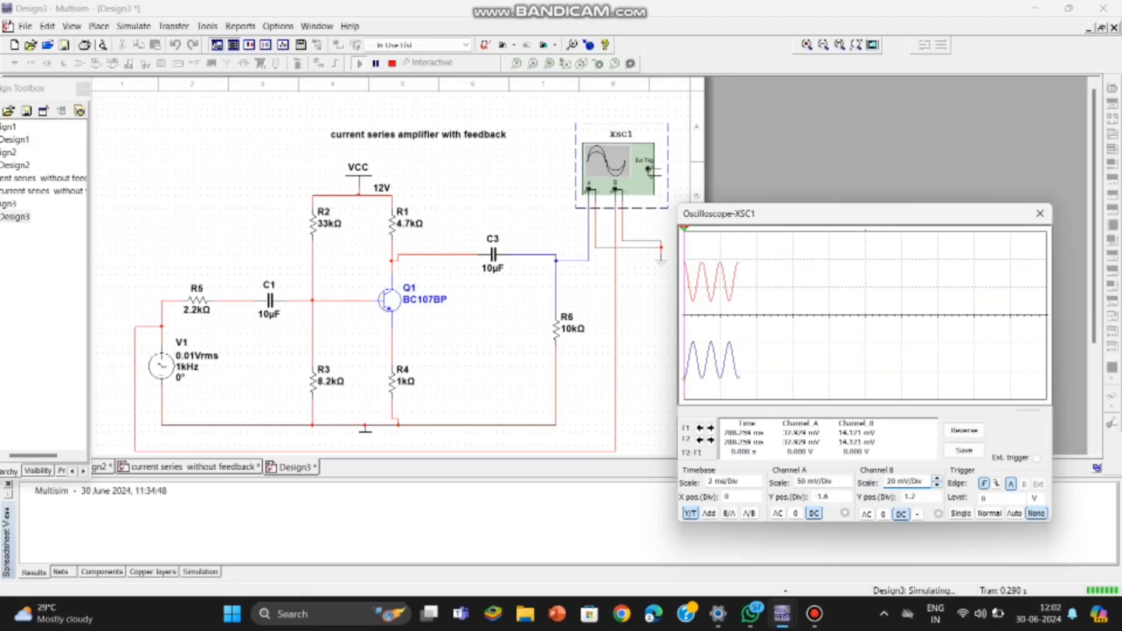
key("Down")
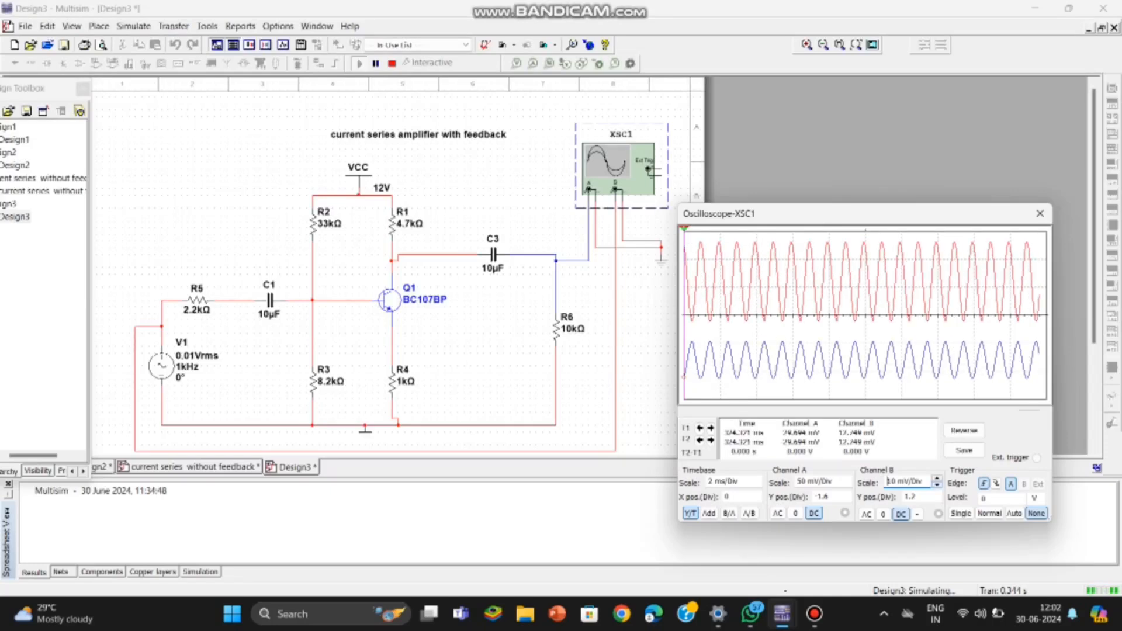
key("Up")
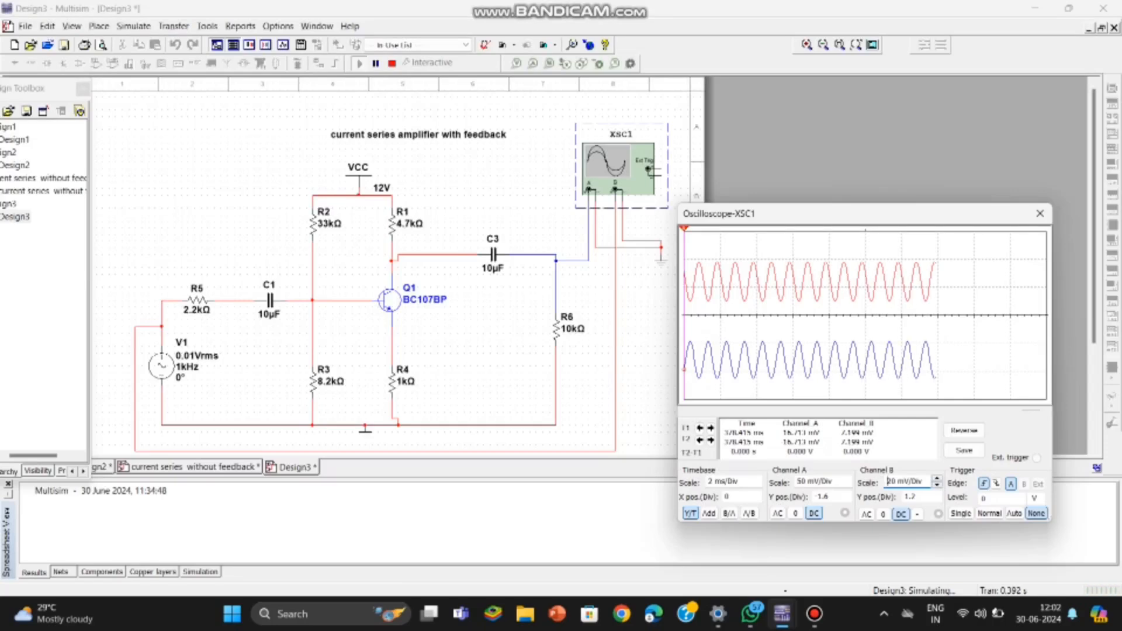
Step: Set channel A to 20 mV/Div with Y position 1.2, and channel B's Y position to 1.8
left_click(819, 481)
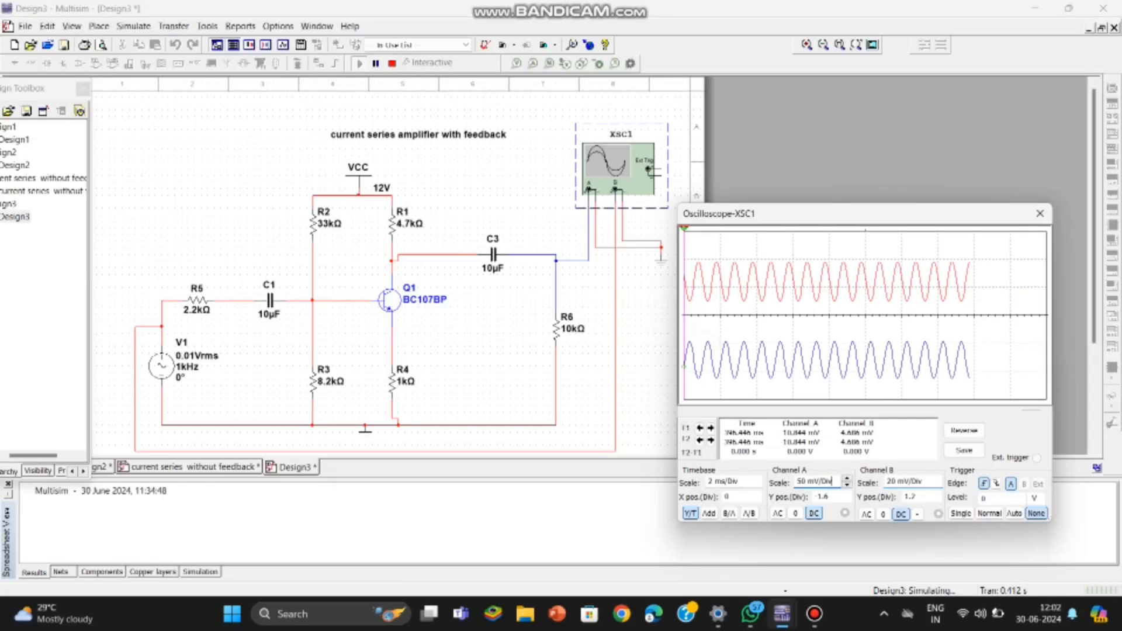
key("Down")
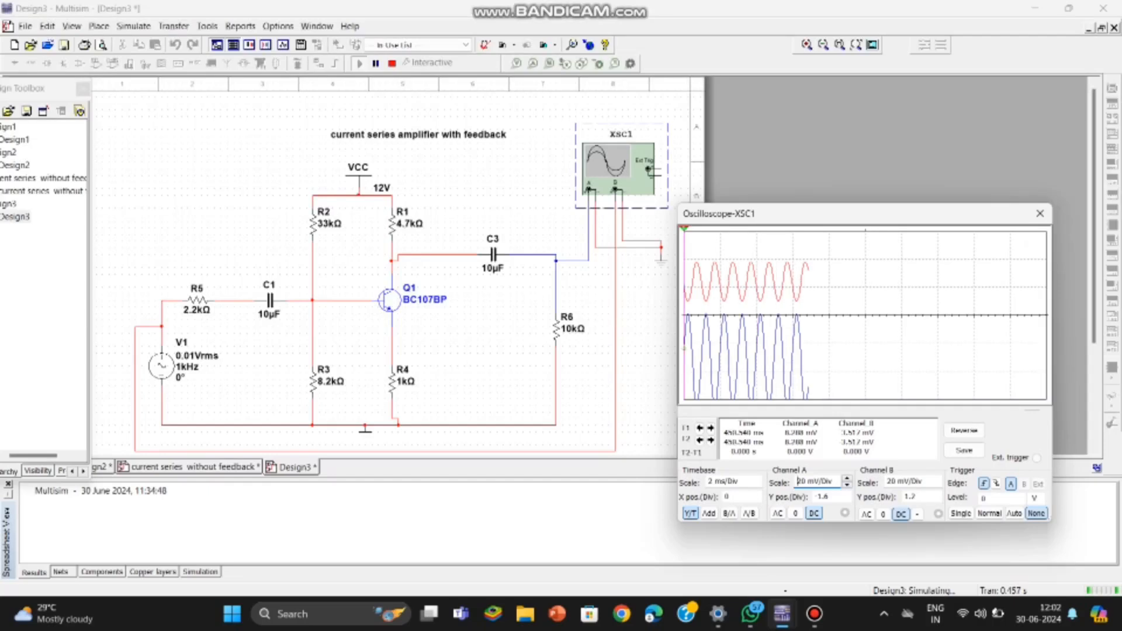
left_click(824, 497)
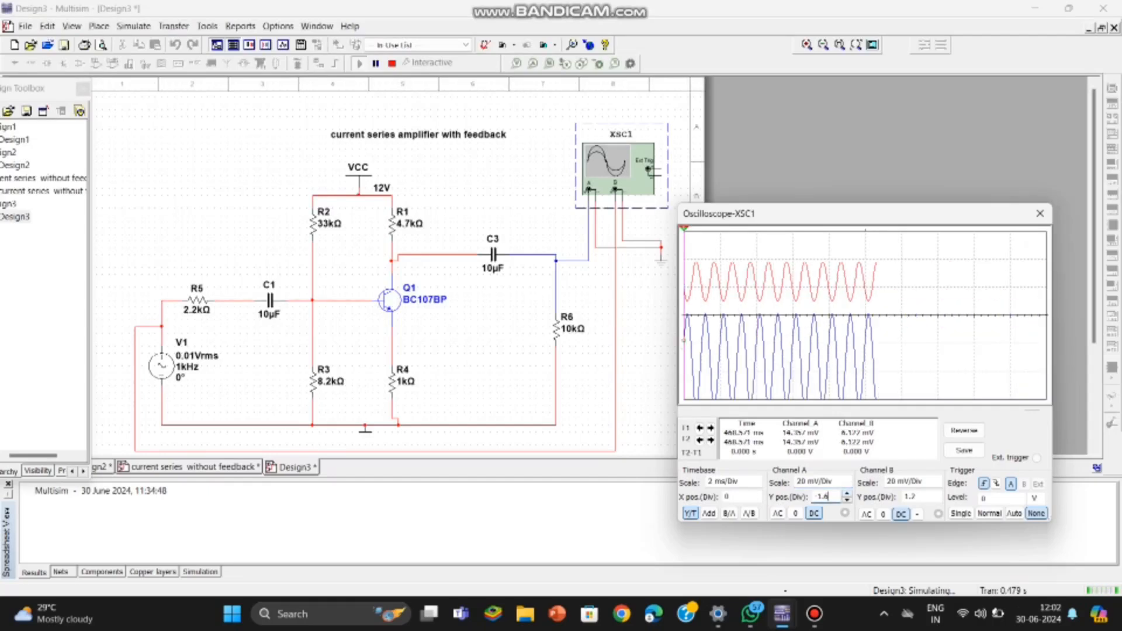
left_click(847, 494)
left_click(848, 493)
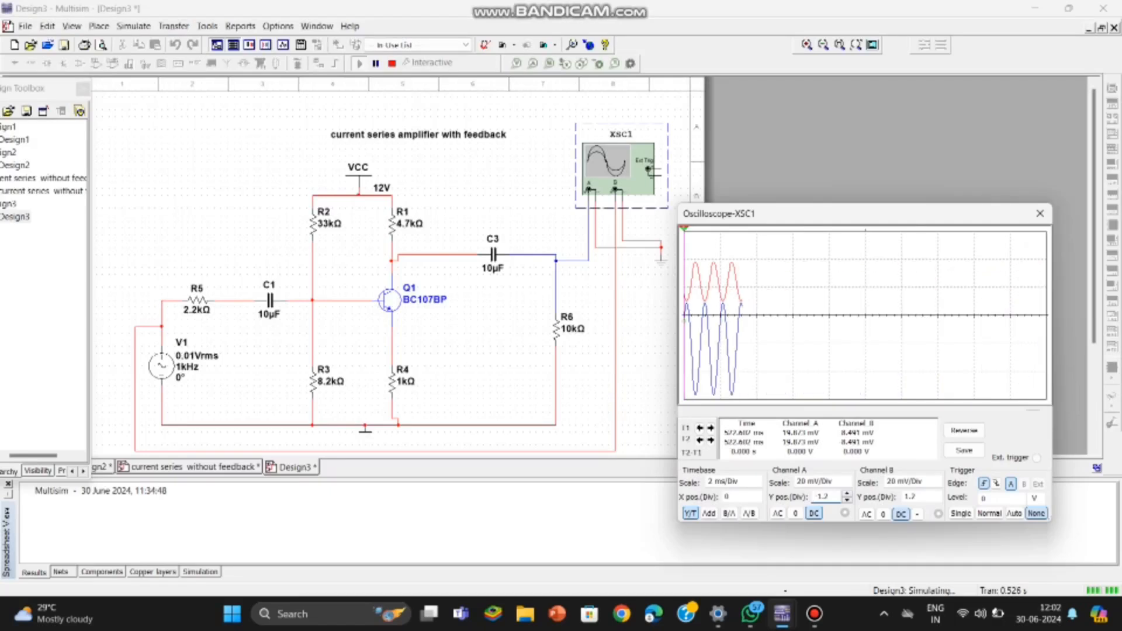
left_click(916, 497)
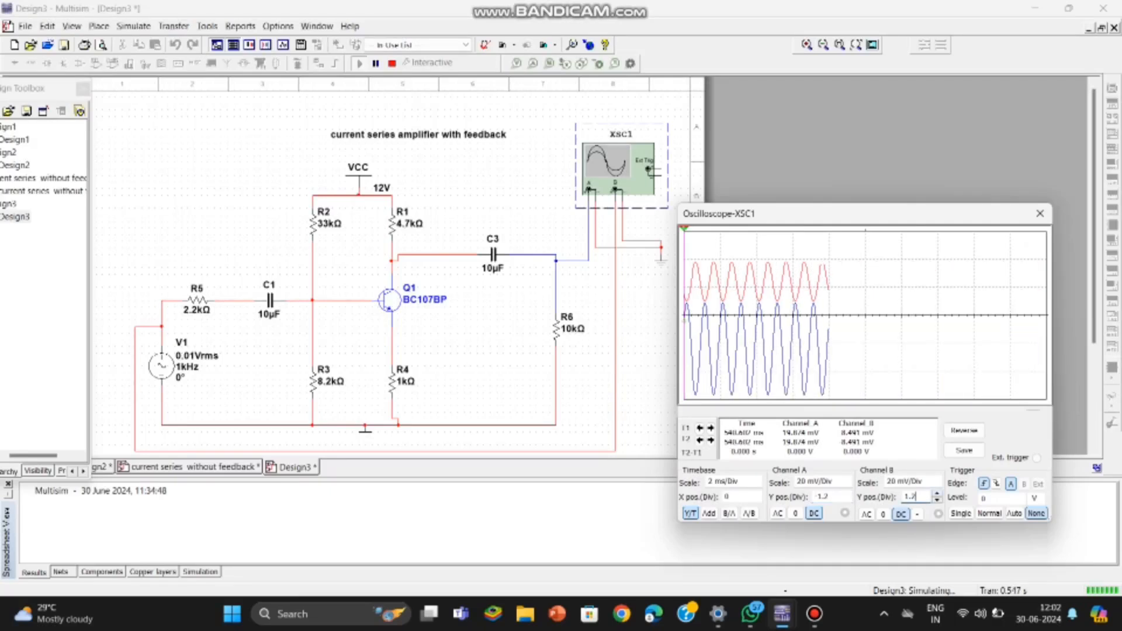
left_click(938, 493)
left_click(938, 493)
left_click(938, 494)
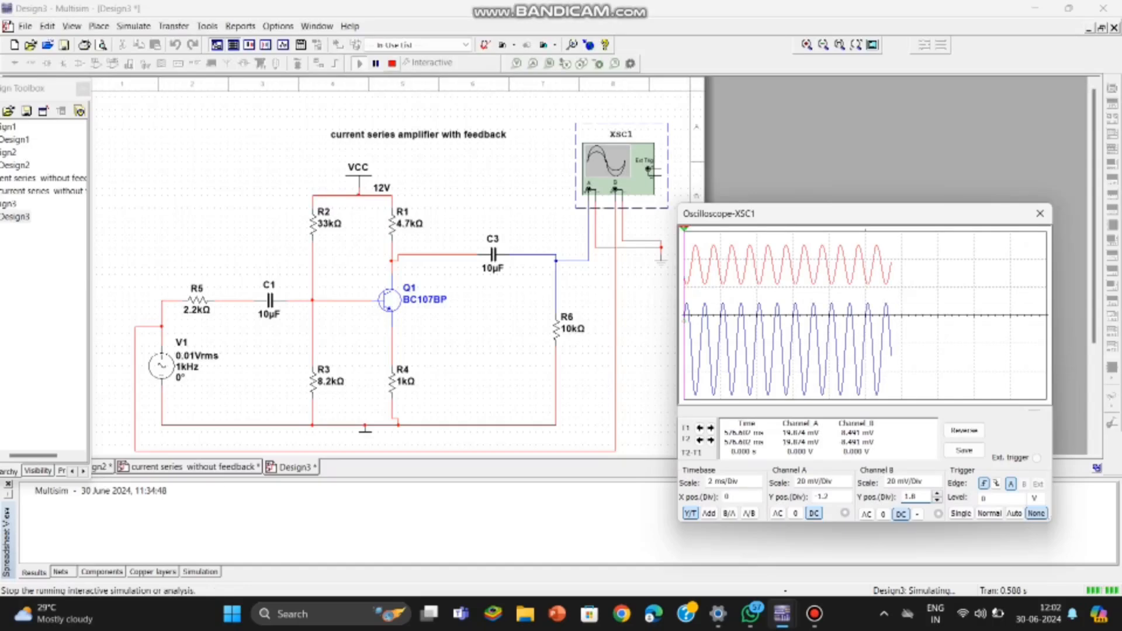
Step: Close the oscilloscope panel and stop the running simulation
left_click(376, 64)
left_click(376, 63)
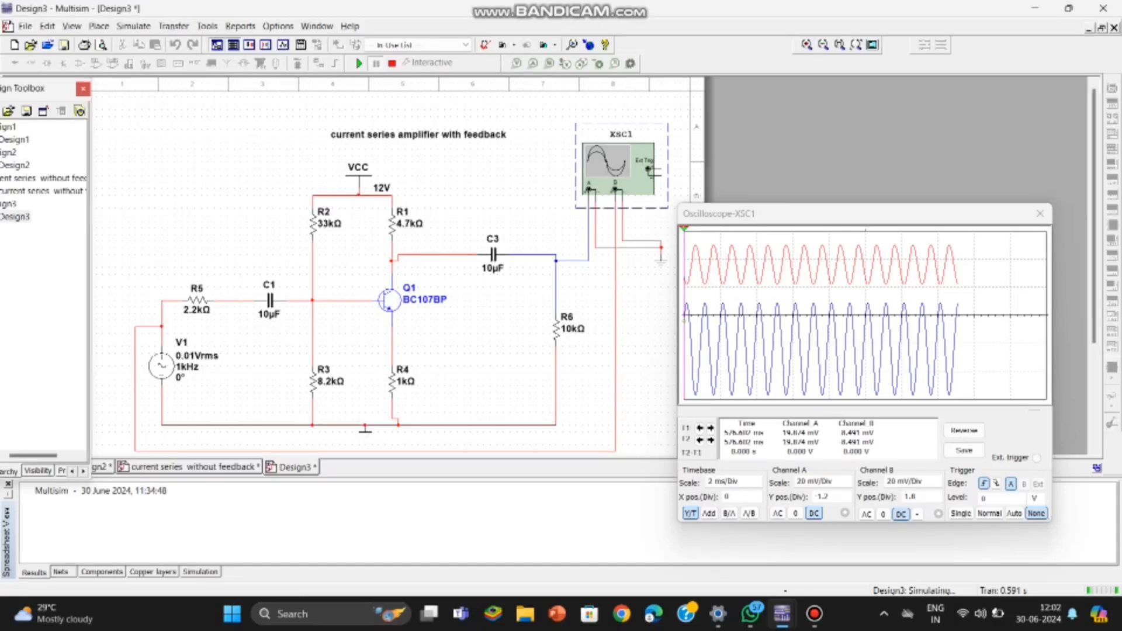
left_click(1040, 213)
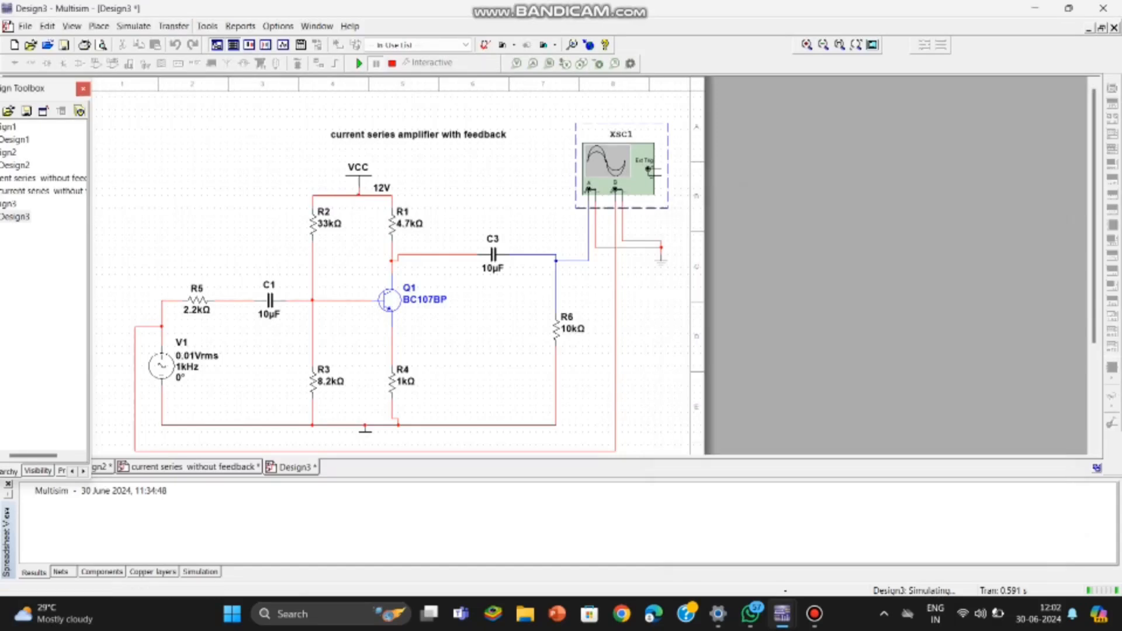
left_click(134, 27)
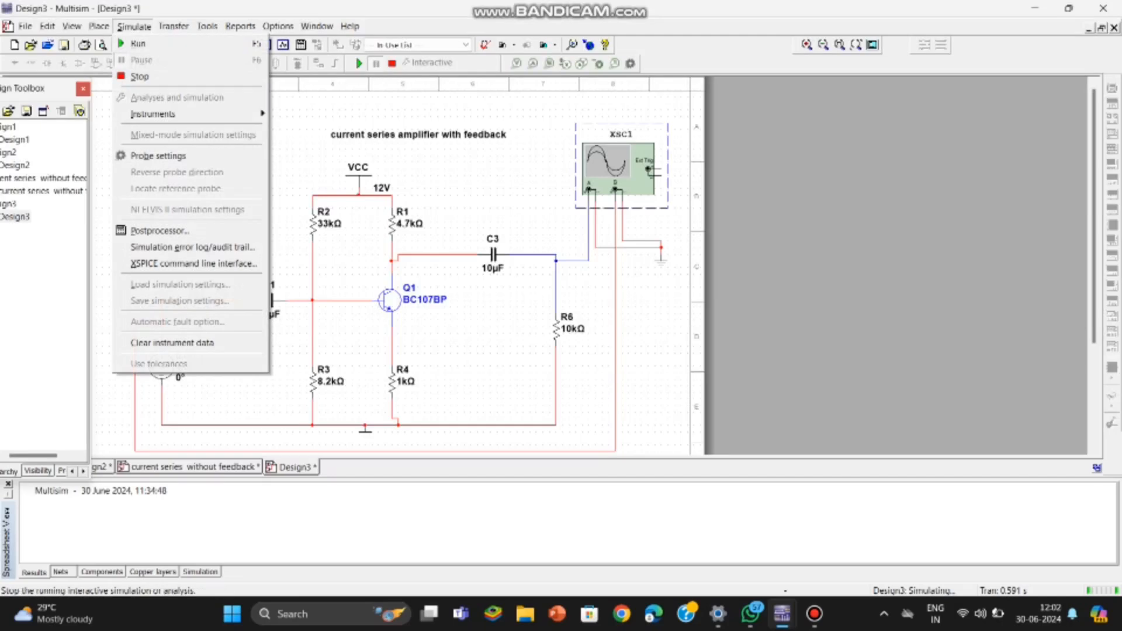
left_click(141, 77)
Step: Open Analyses and Simulation, choose AC Sweep, and set the stop frequency to 100 MHz
left_click(134, 26)
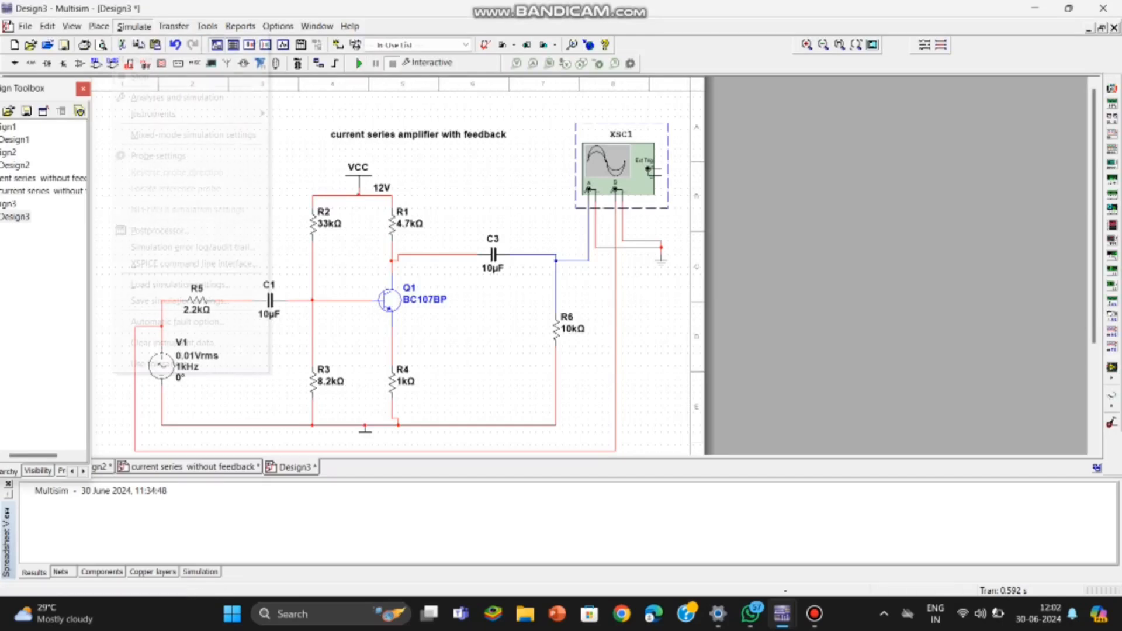
left_click(177, 98)
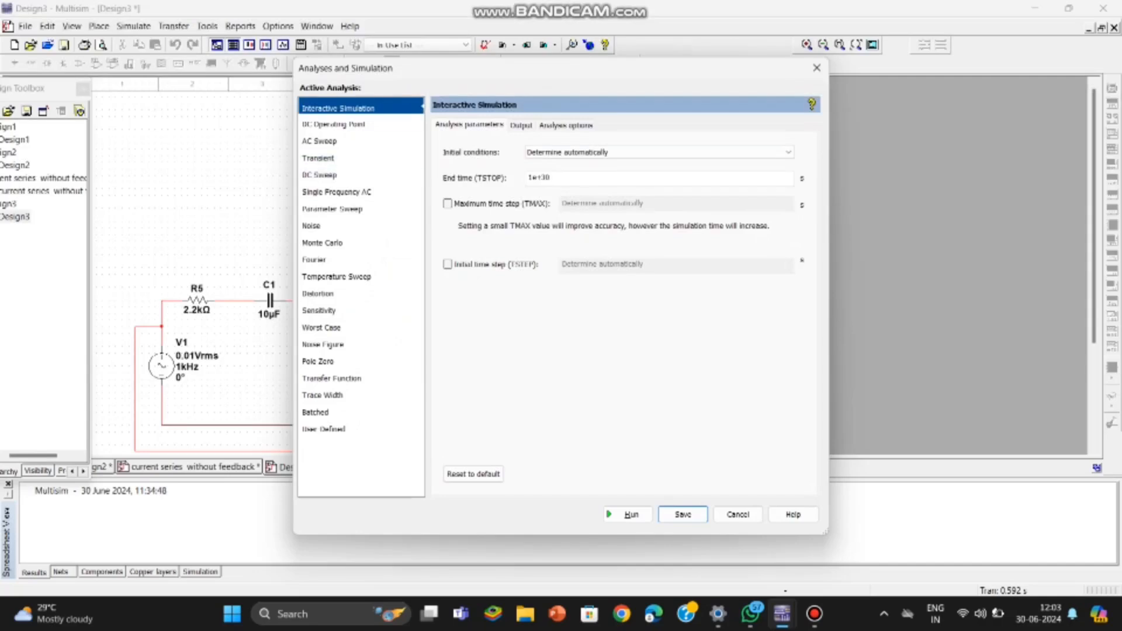
left_click(319, 141)
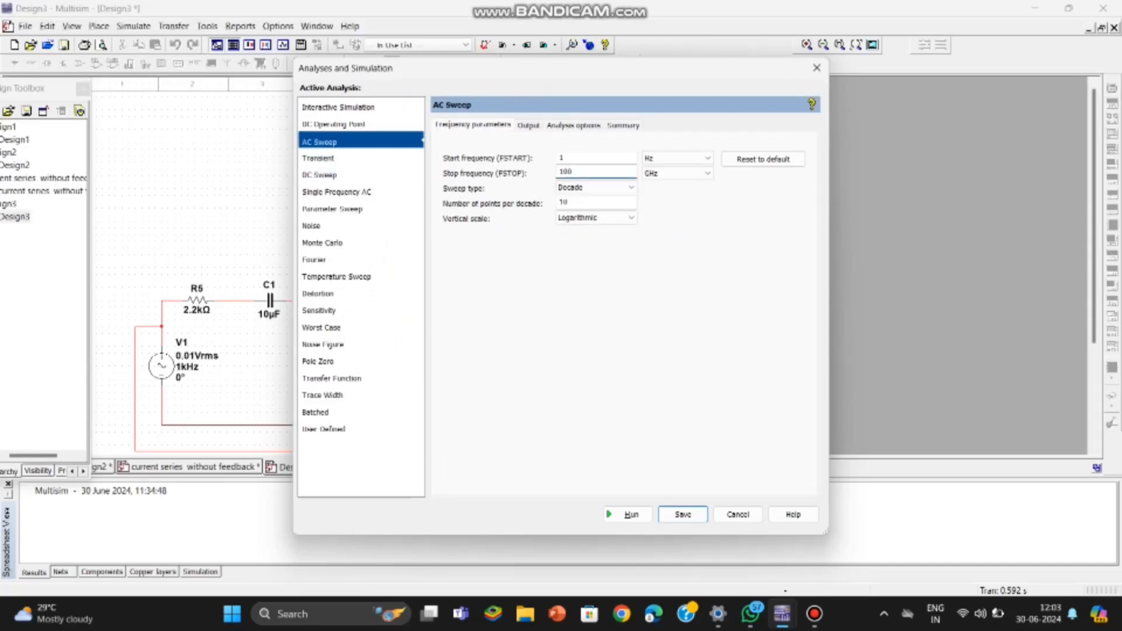
left_click(690, 174)
left_click(681, 195)
Step: Run the AC sweep with V(7) as the selected output variable
left_click(529, 126)
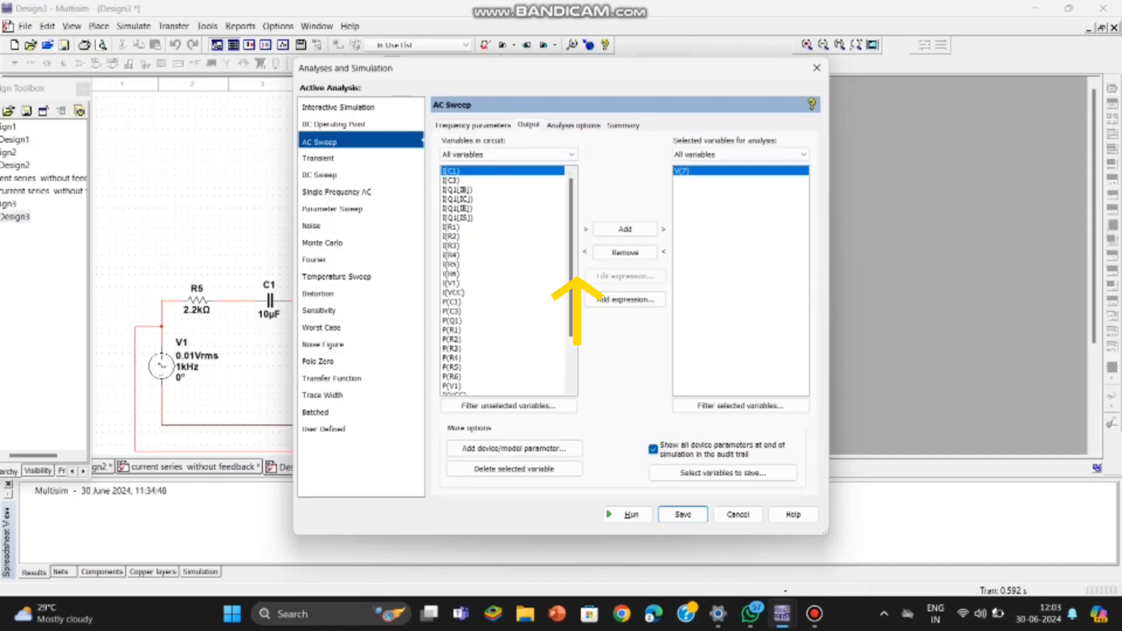
left_click_drag(680, 71, 972, 105)
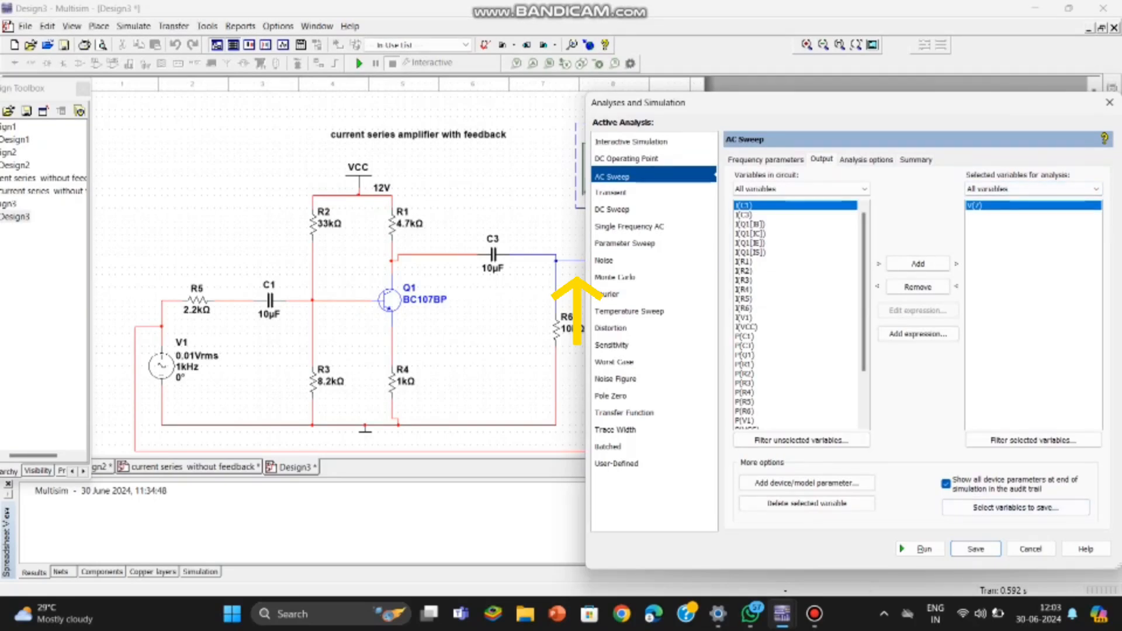
left_click(920, 549)
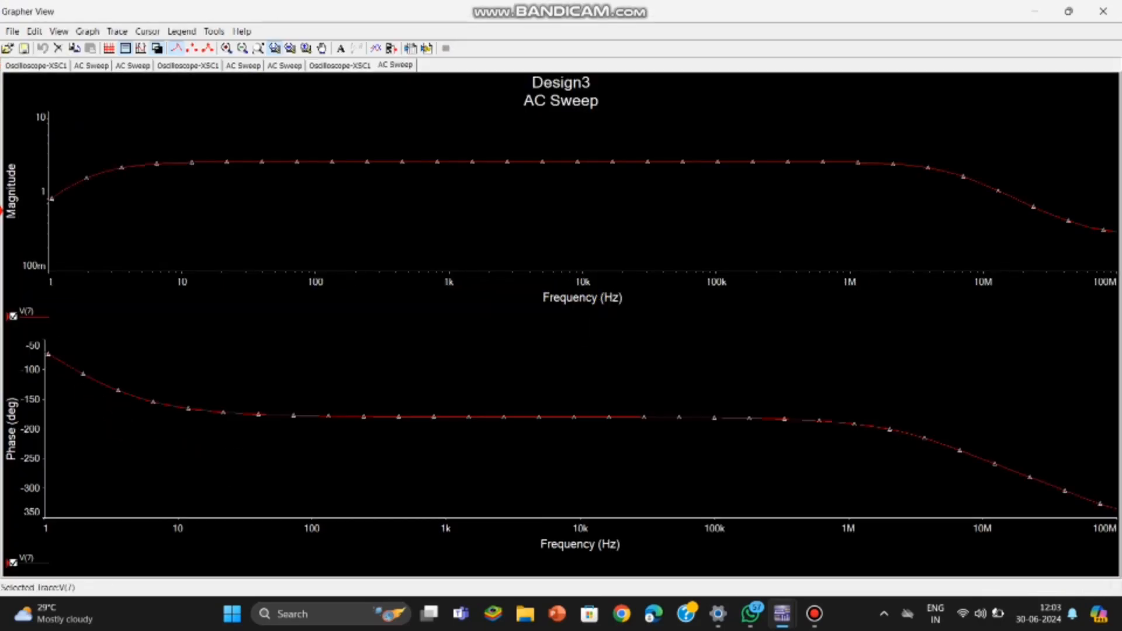
Step: Export the V(7) AC sweep trace data of the feedback amplifier to an Excel worksheet
left_click(156, 48)
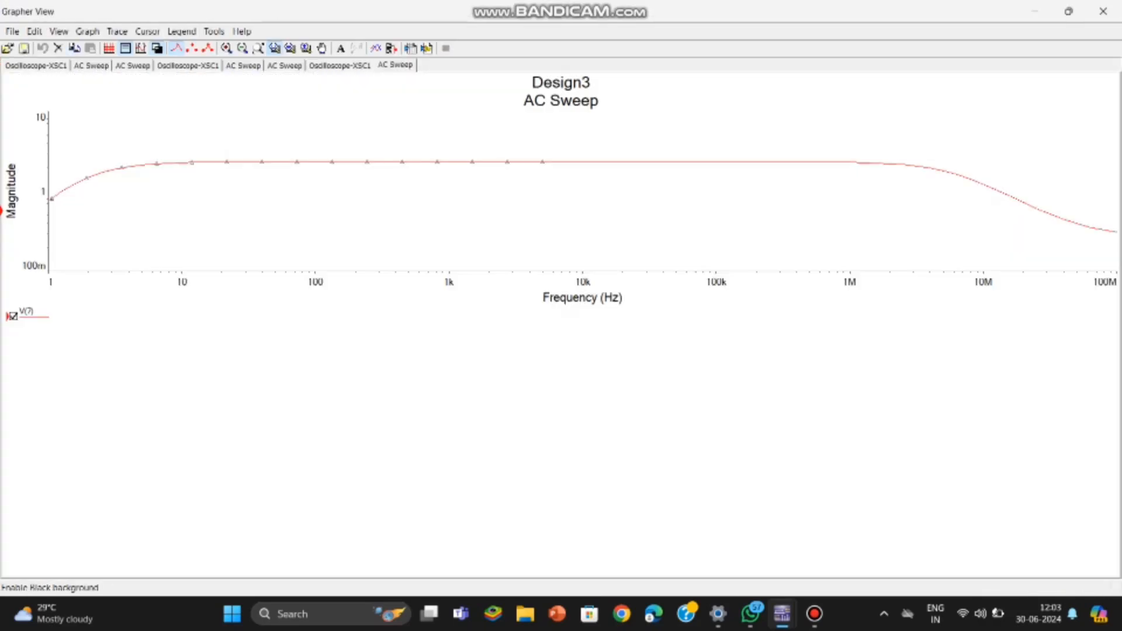
left_click(157, 48)
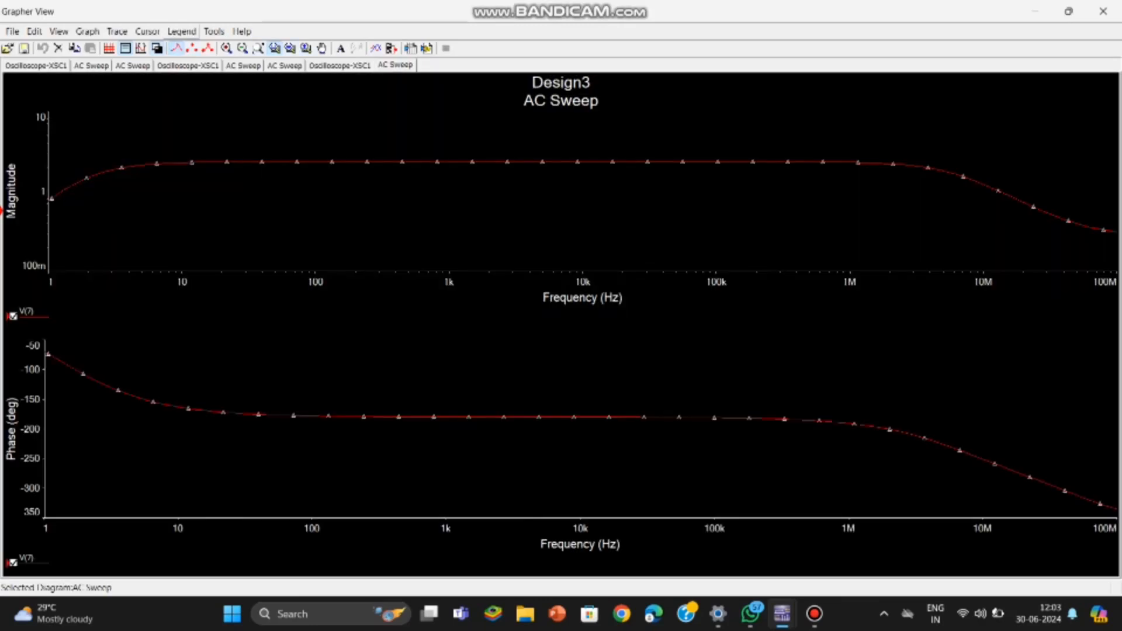
left_click(215, 32)
left_click(253, 49)
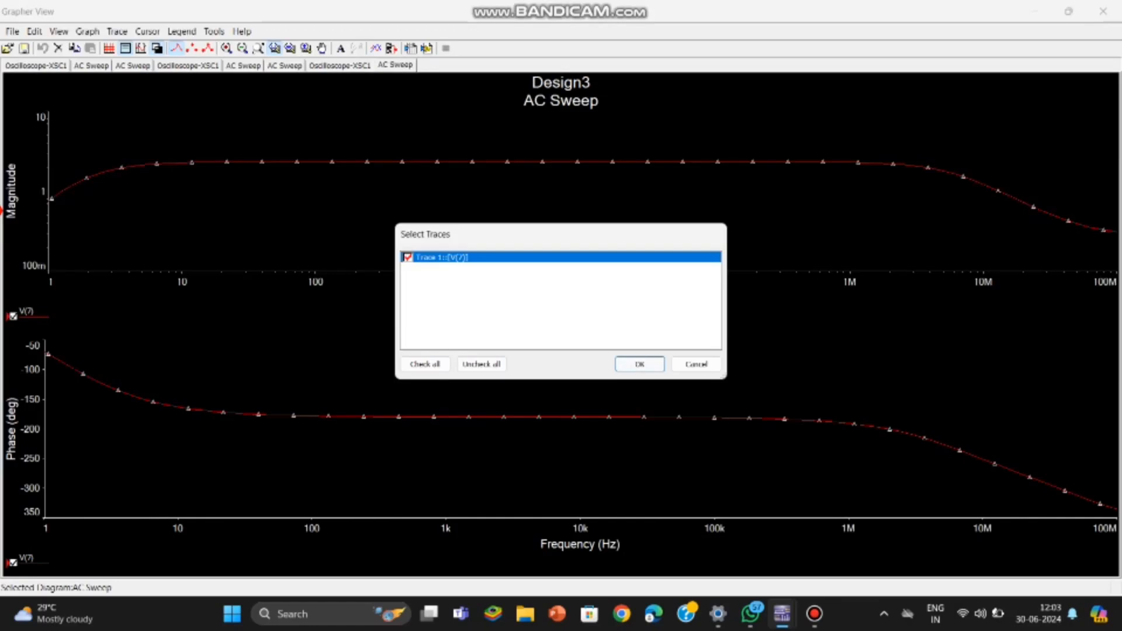
key("Return")
key("Return")
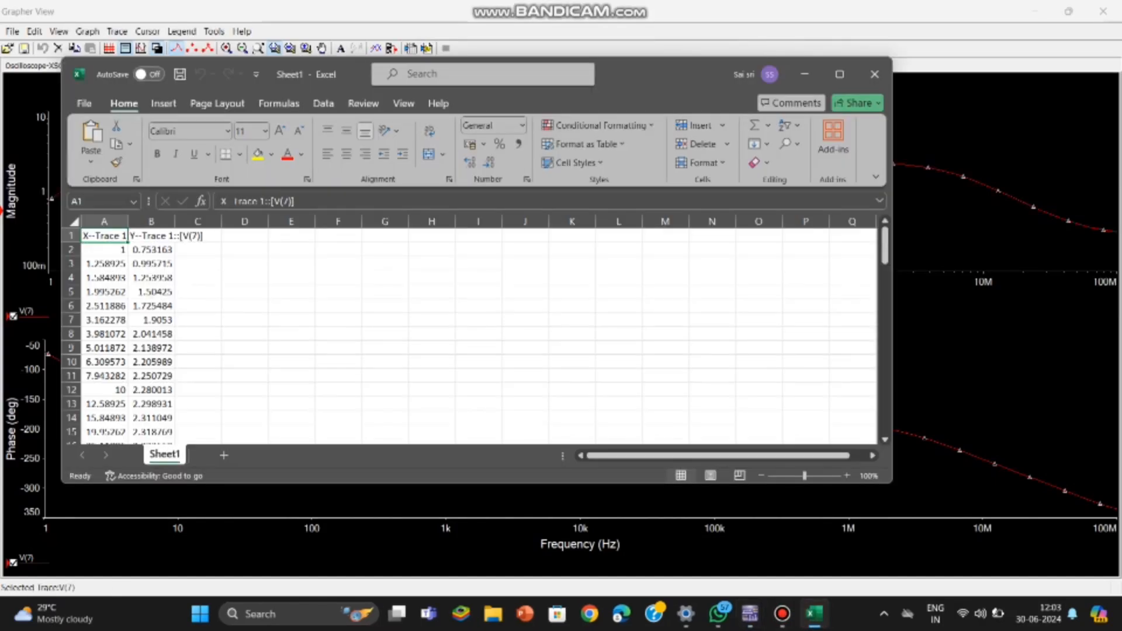
Step: Scroll through the exported frequency and magnitude values and maximize the spreadsheet window
left_click_drag(885, 245, 885, 392)
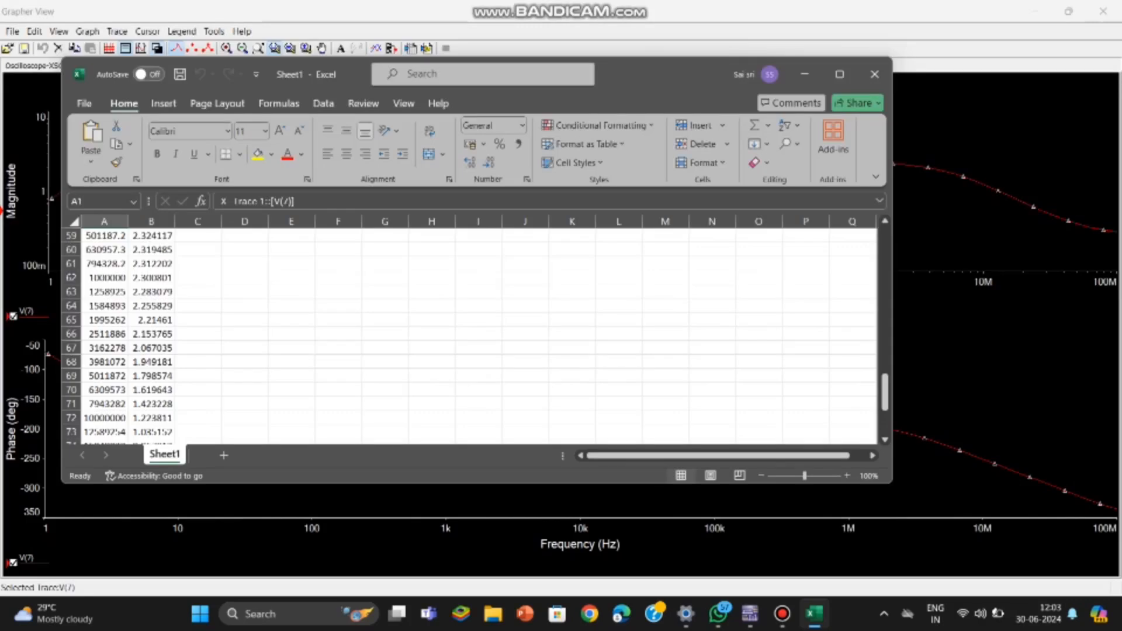
left_click(841, 74)
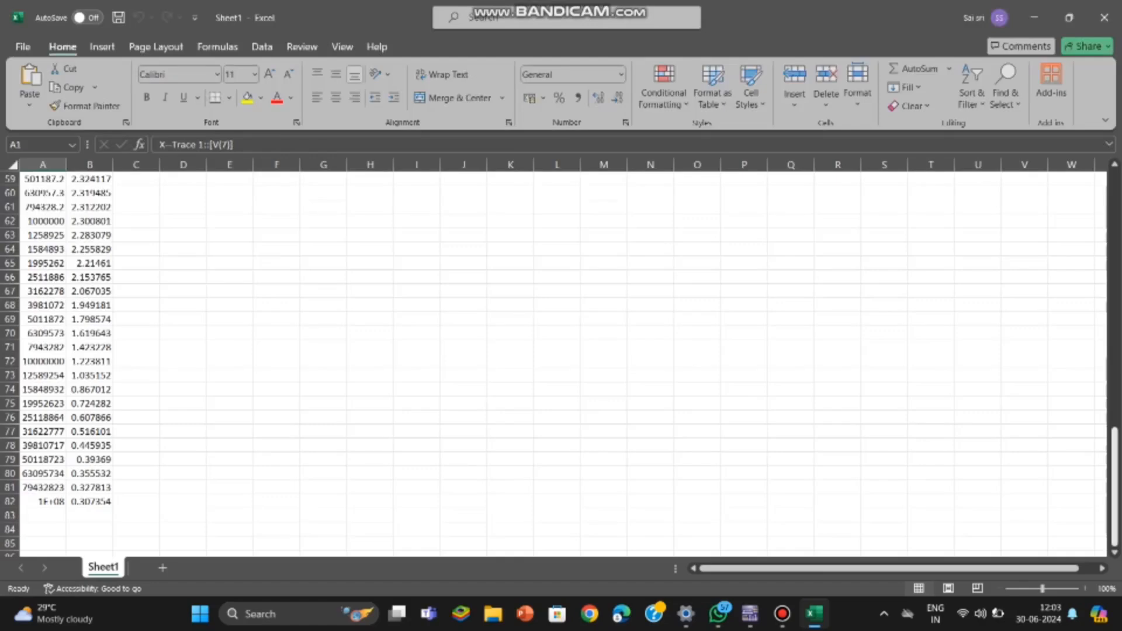
left_click_drag(1115, 444, 1115, 187)
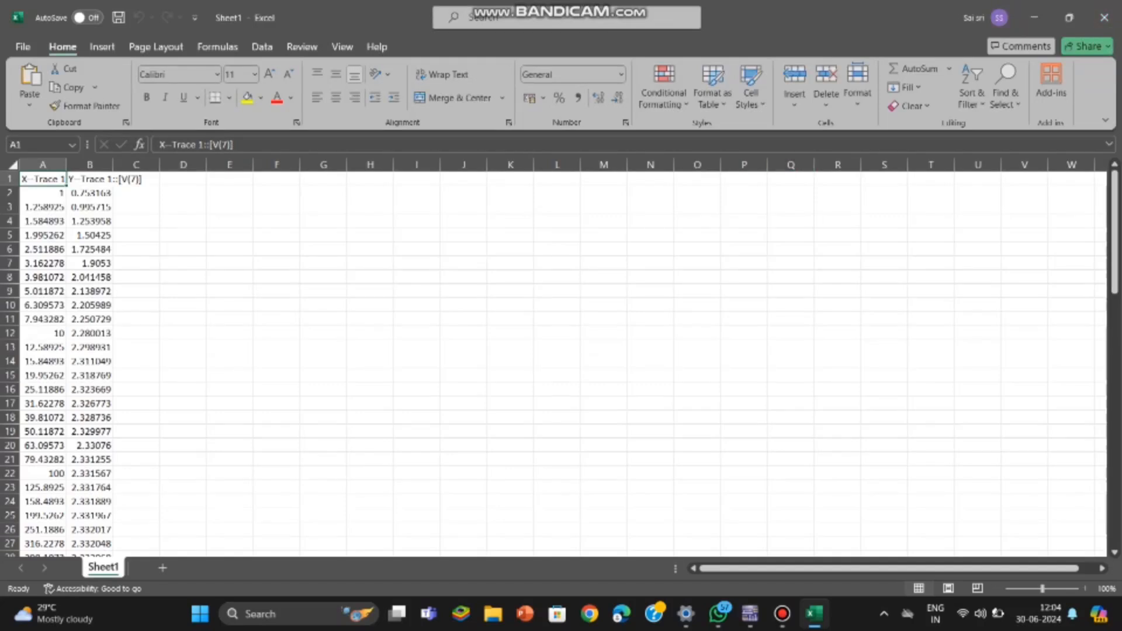
Step: Type the note 'take some values' in cell E17 and minimize the spreadsheet
left_click_drag(230, 404, 230, 418)
type("take some values")
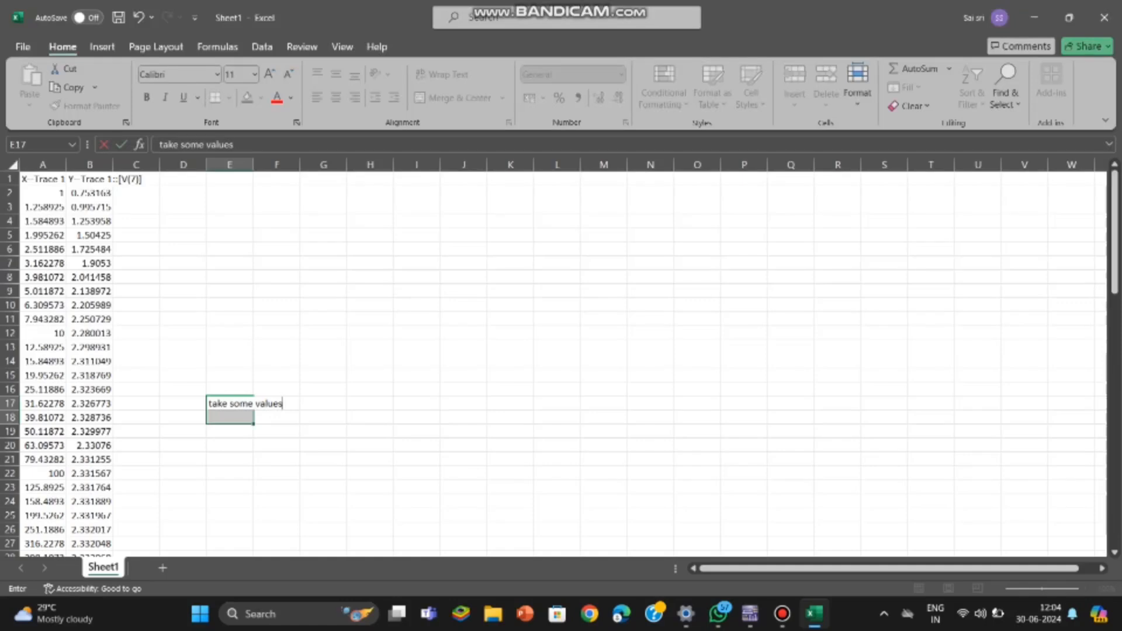
left_click(1035, 17)
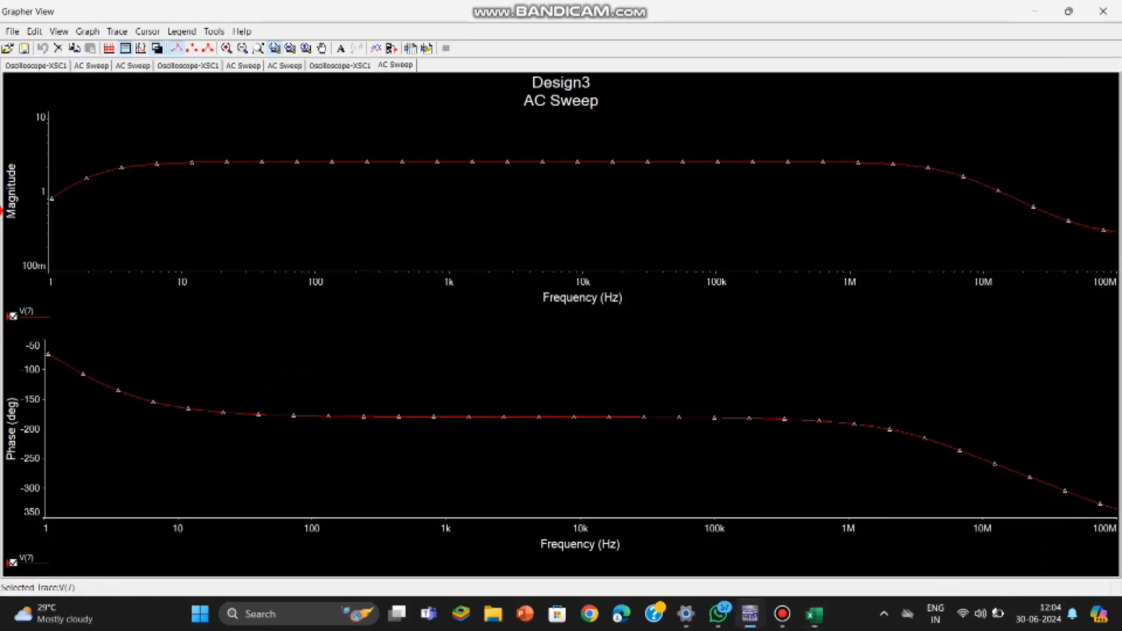
Step: Close the grapher and open Design2, the current series amplifier without feedback, from the design toolbox
left_click(1104, 11)
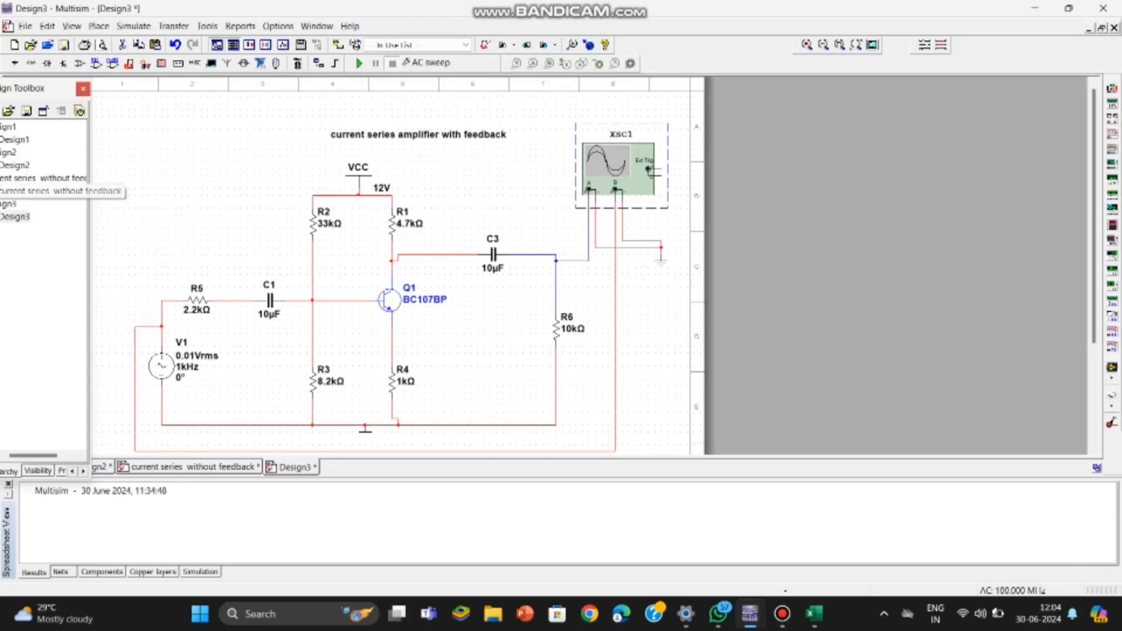
left_click(43, 191)
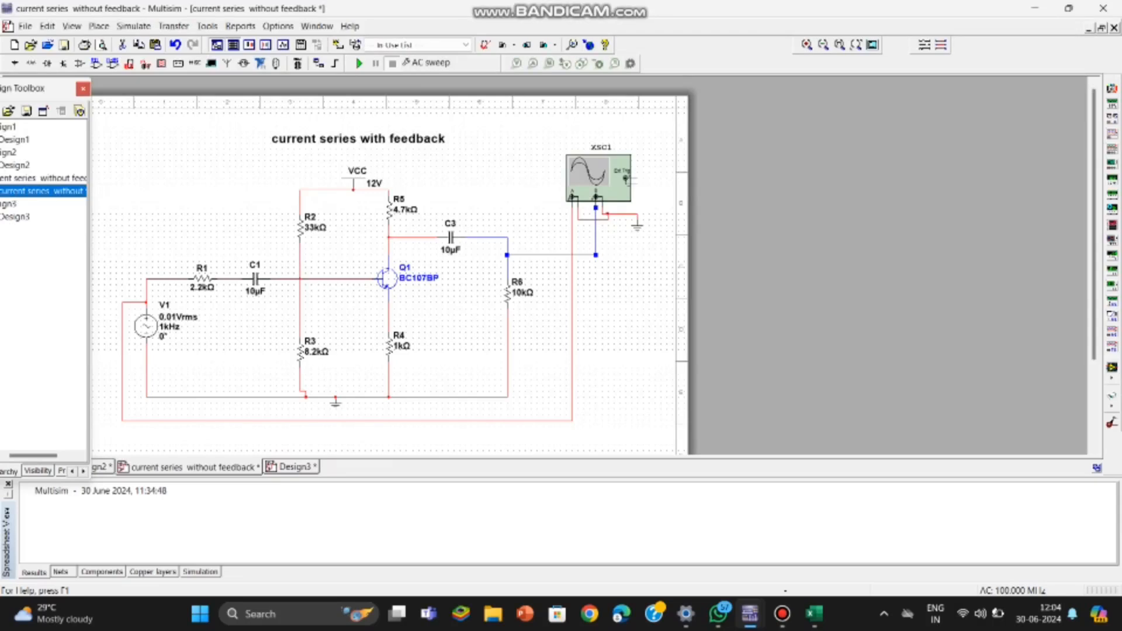
left_click(16, 217)
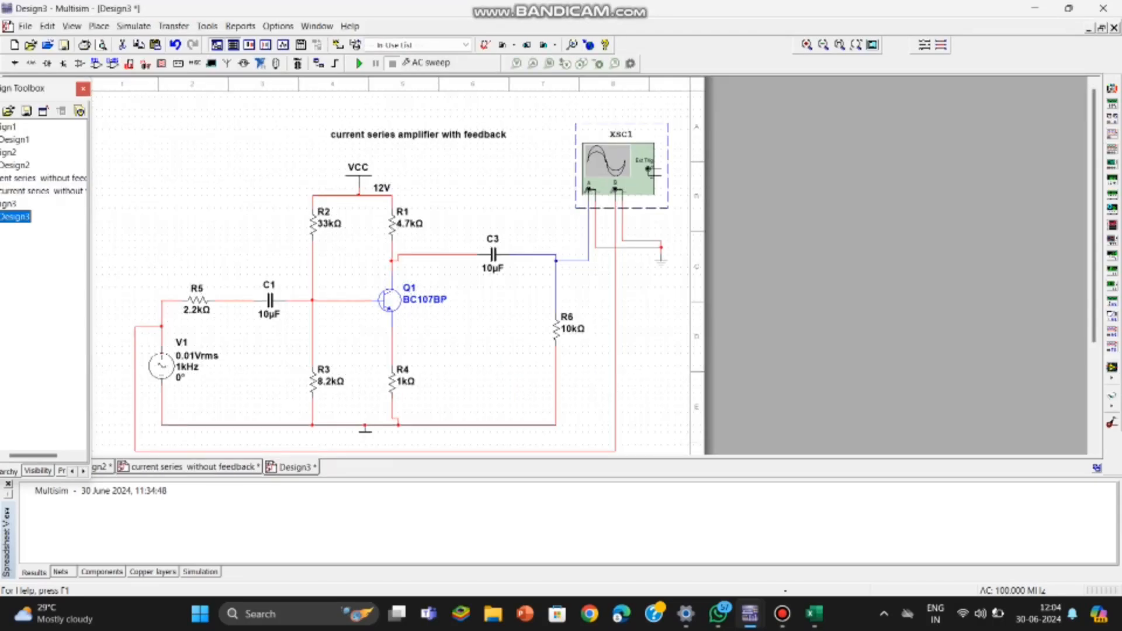
left_click(16, 166)
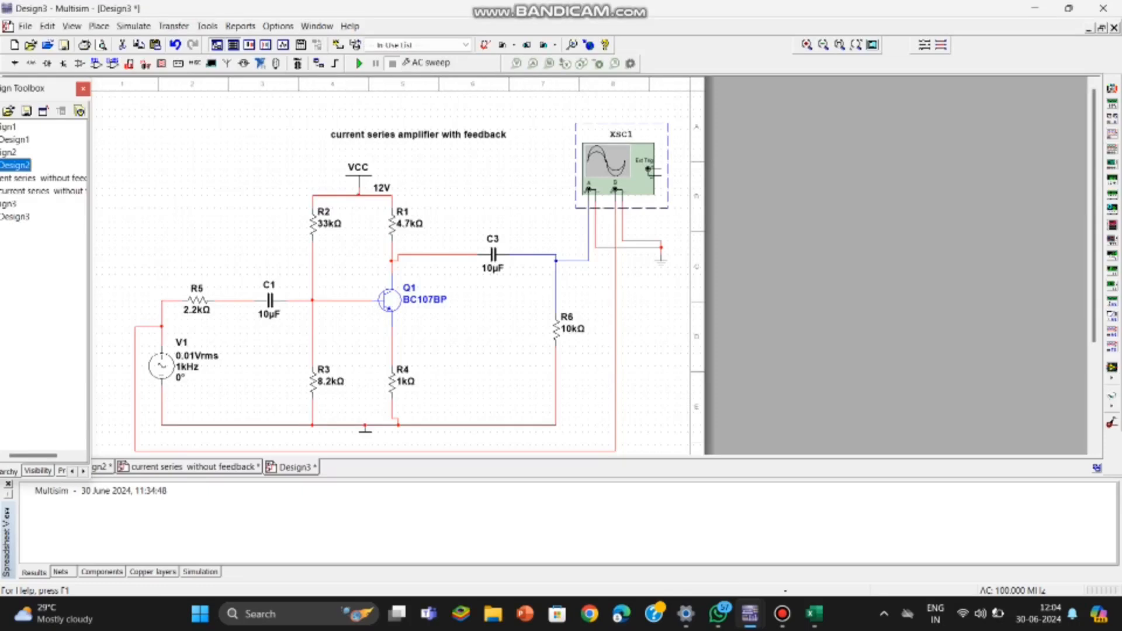
double_click(8, 152)
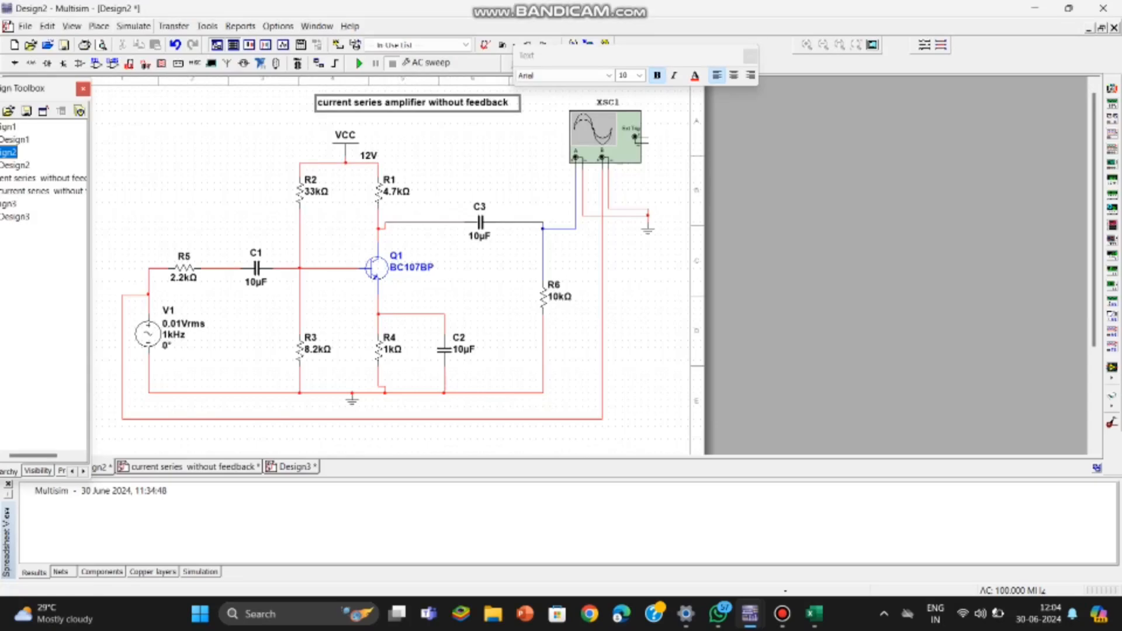
Step: Run the AC sweep analysis on Design2 with V(7) as the output variable
left_click(133, 26)
left_click(177, 96)
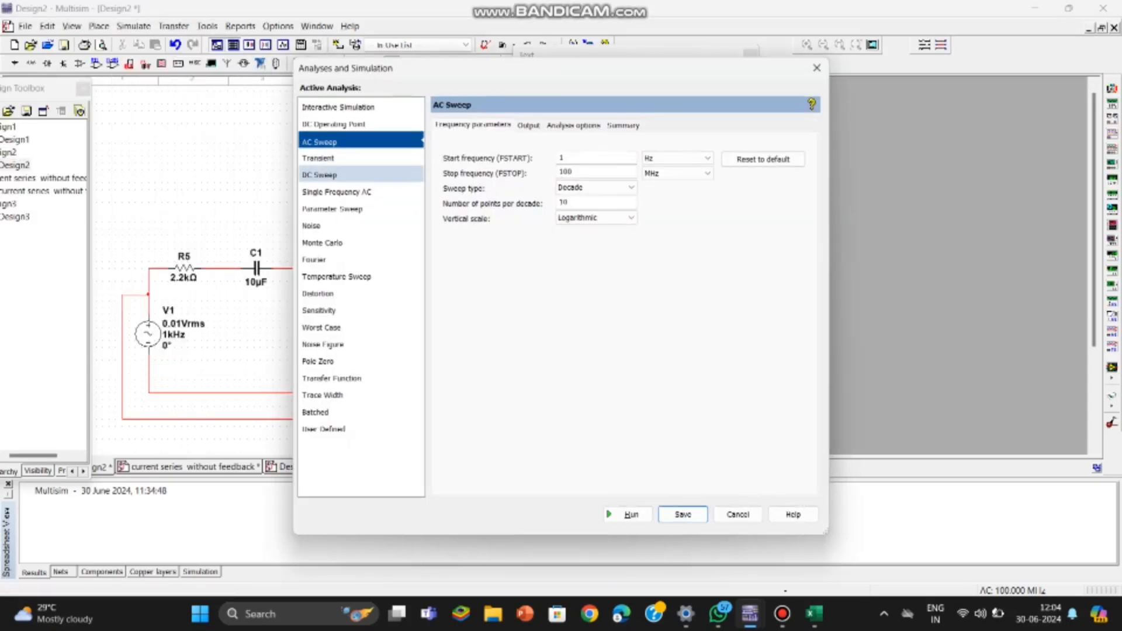
left_click(528, 125)
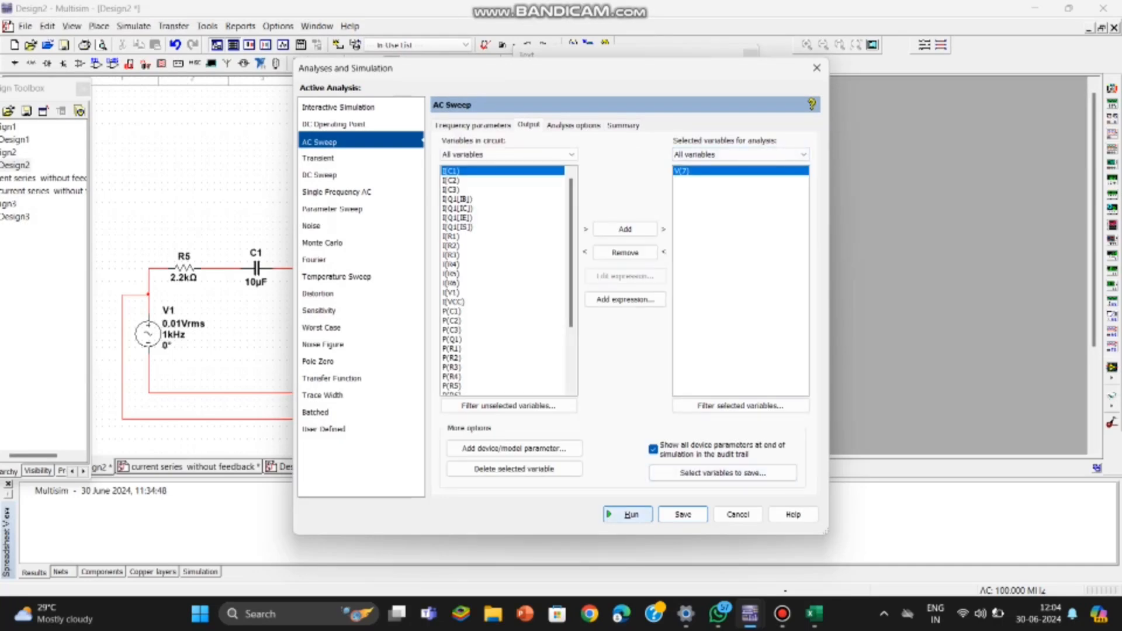
left_click(628, 514)
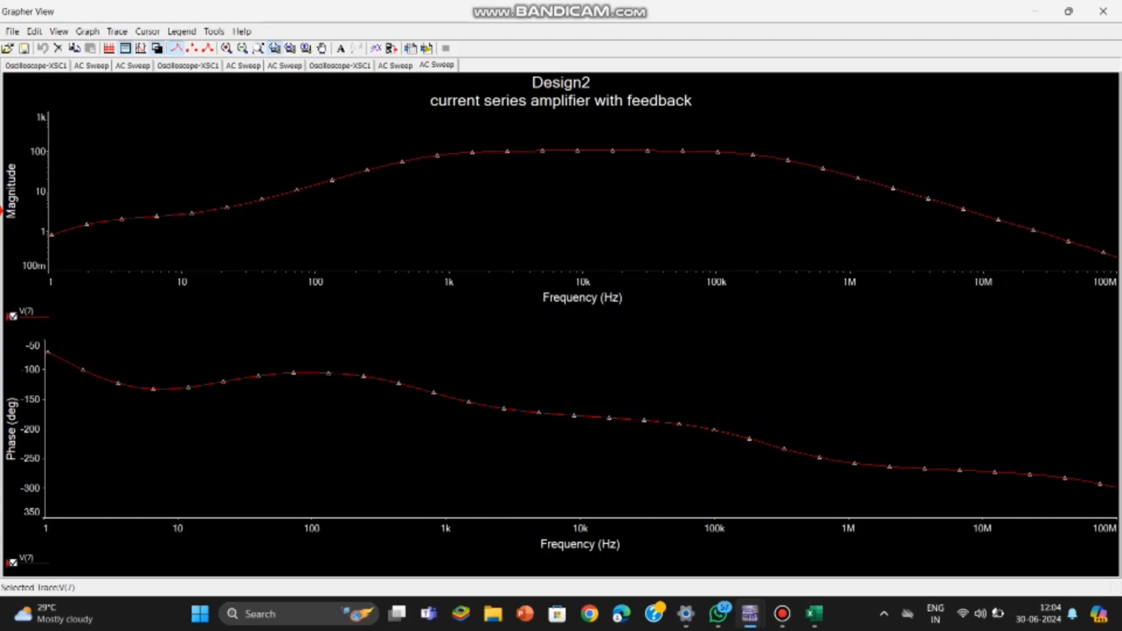
Step: Try to export the Design2 AC sweep trace to Excel and dismiss the resulting dialogs
left_click(157, 48)
left_click(158, 49)
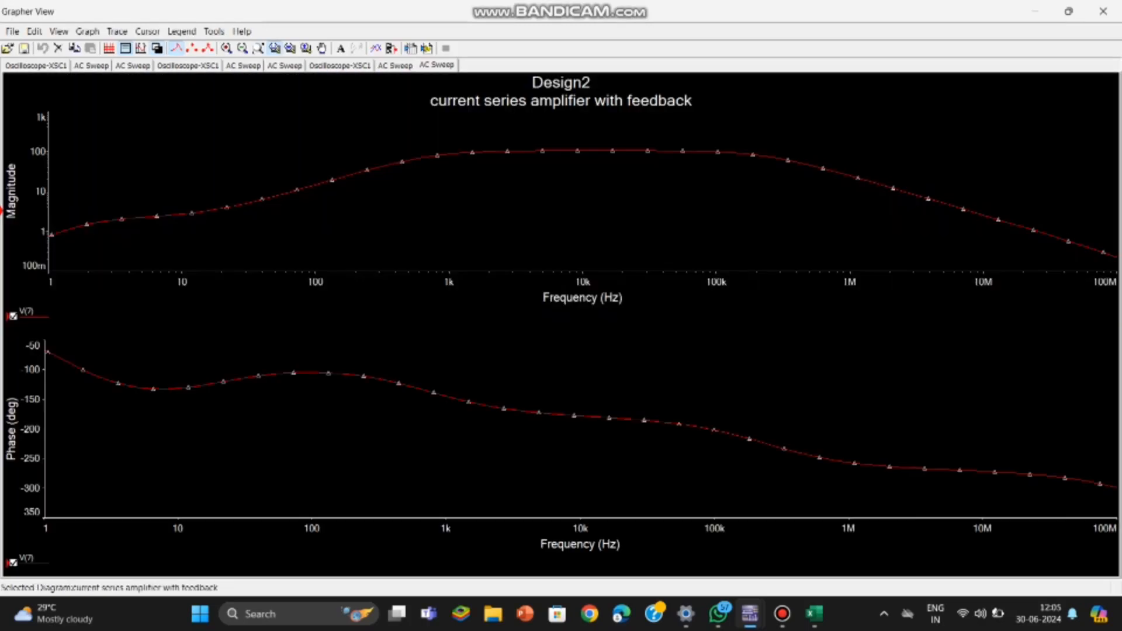
left_click(215, 31)
left_click(246, 44)
left_click(640, 364)
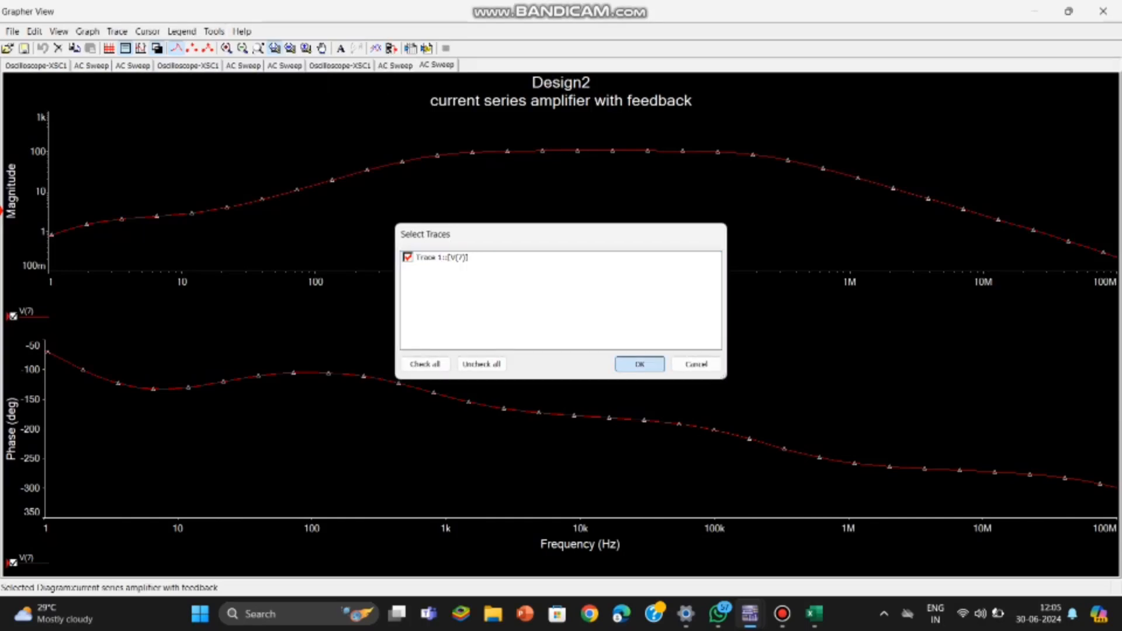
left_click(670, 341)
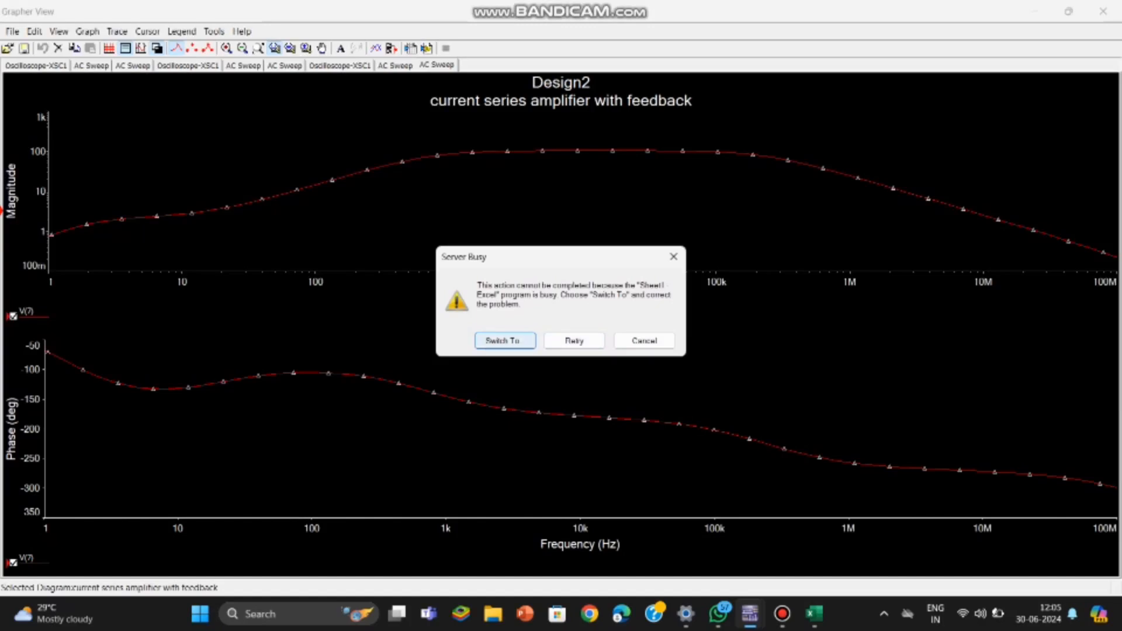
left_click(674, 256)
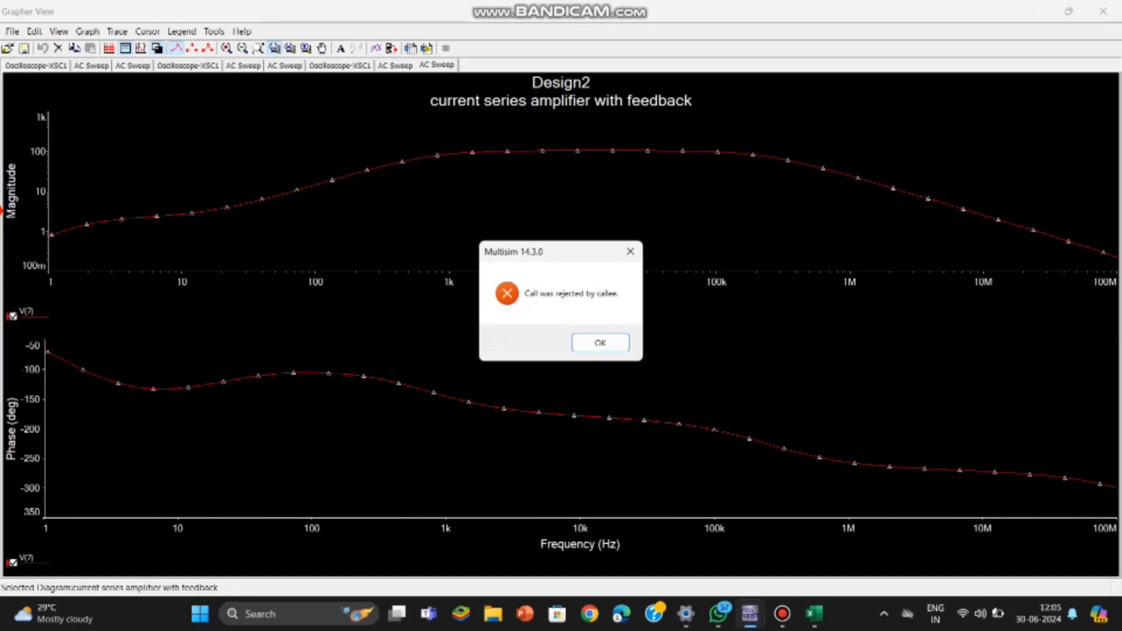
left_click(631, 251)
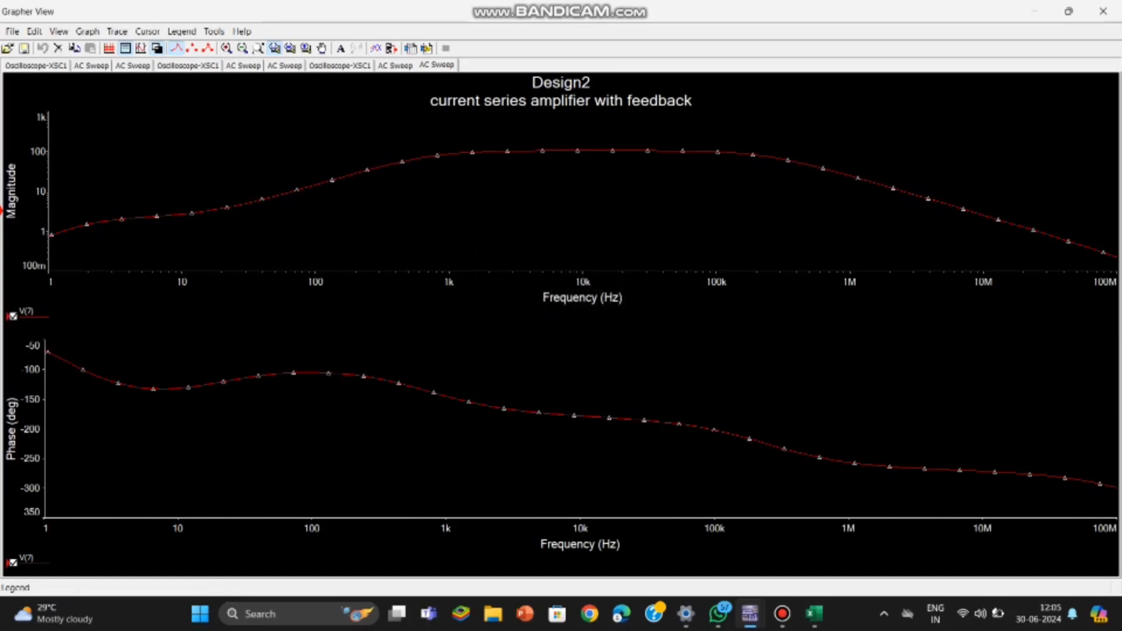
Step: Close the Sheet1 workbook without saving changes
left_click(815, 614)
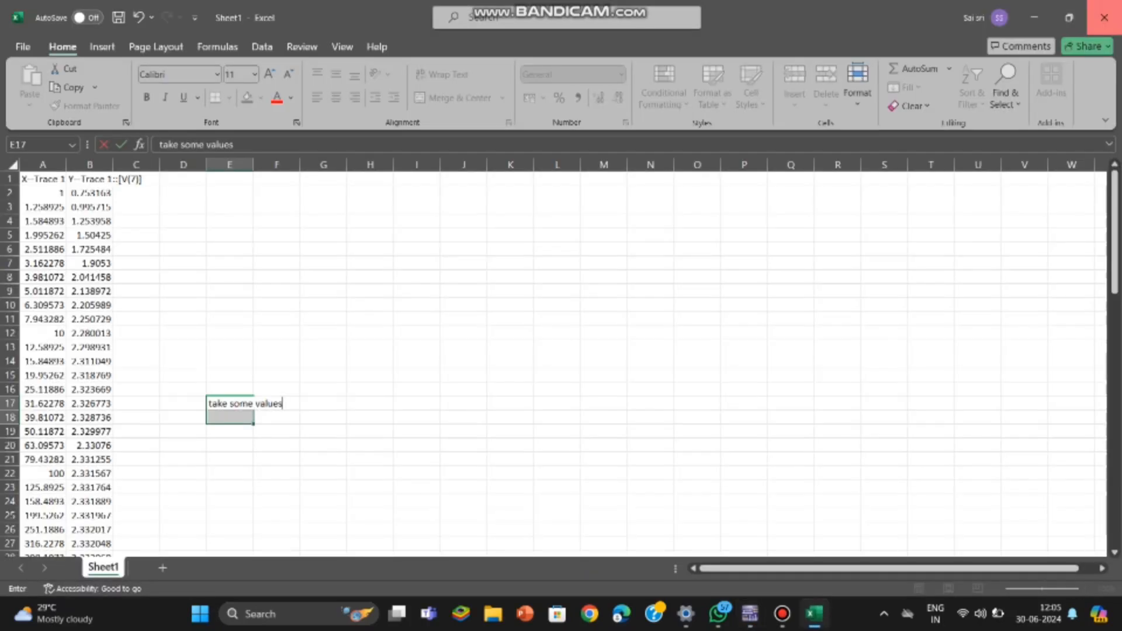
left_click(1104, 18)
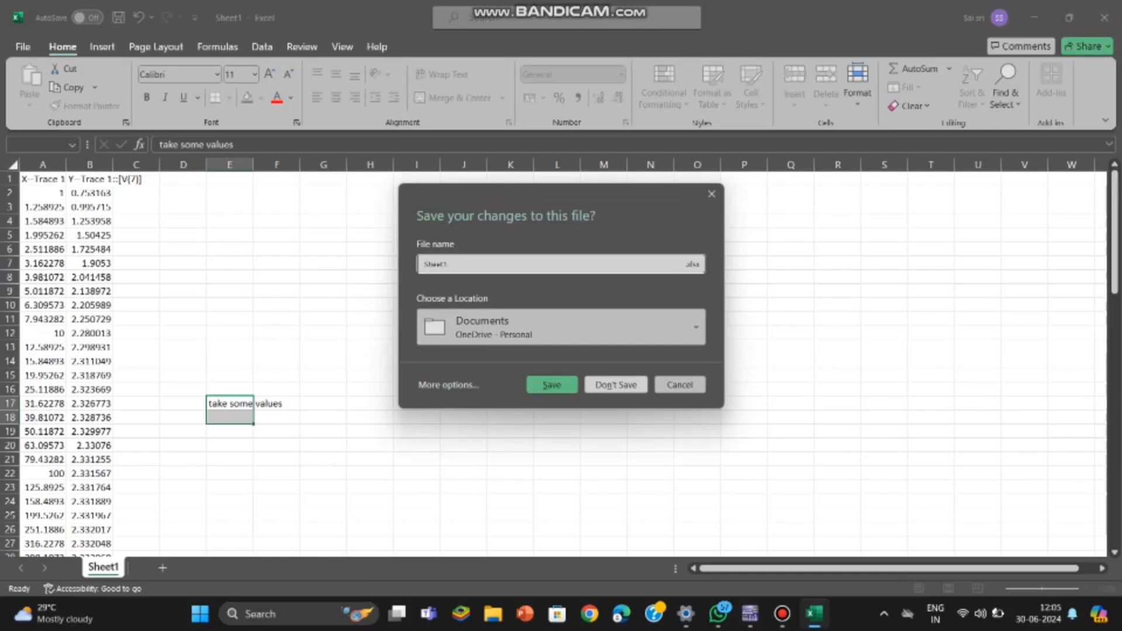
left_click(616, 385)
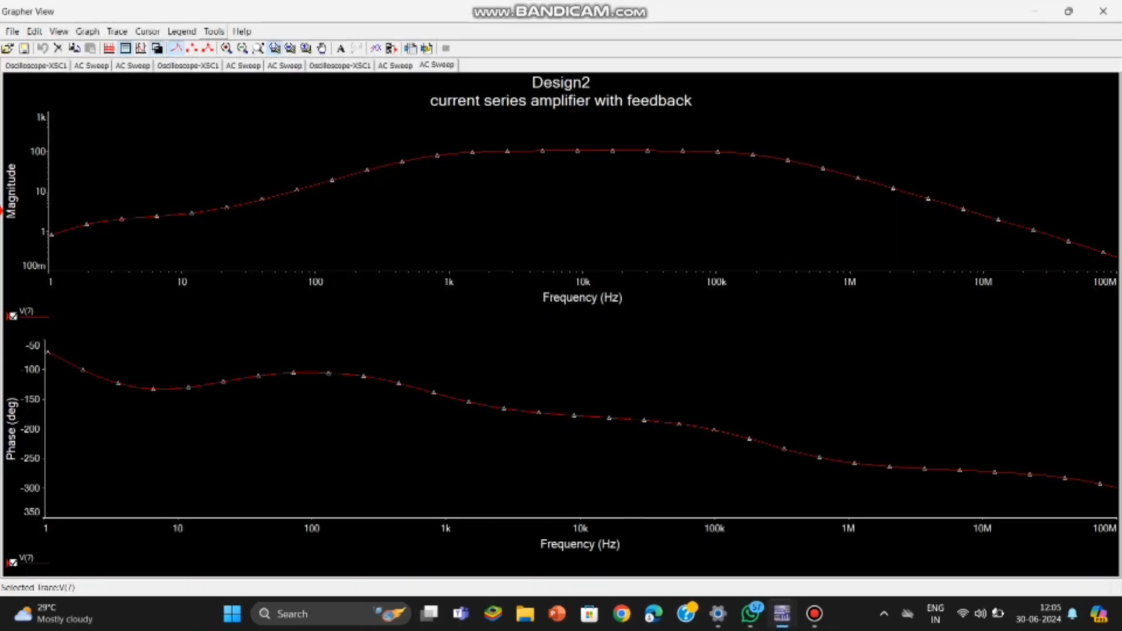
Step: Export the Design2 V(7) trace data to a new Excel worksheet
left_click(214, 31)
left_click(252, 47)
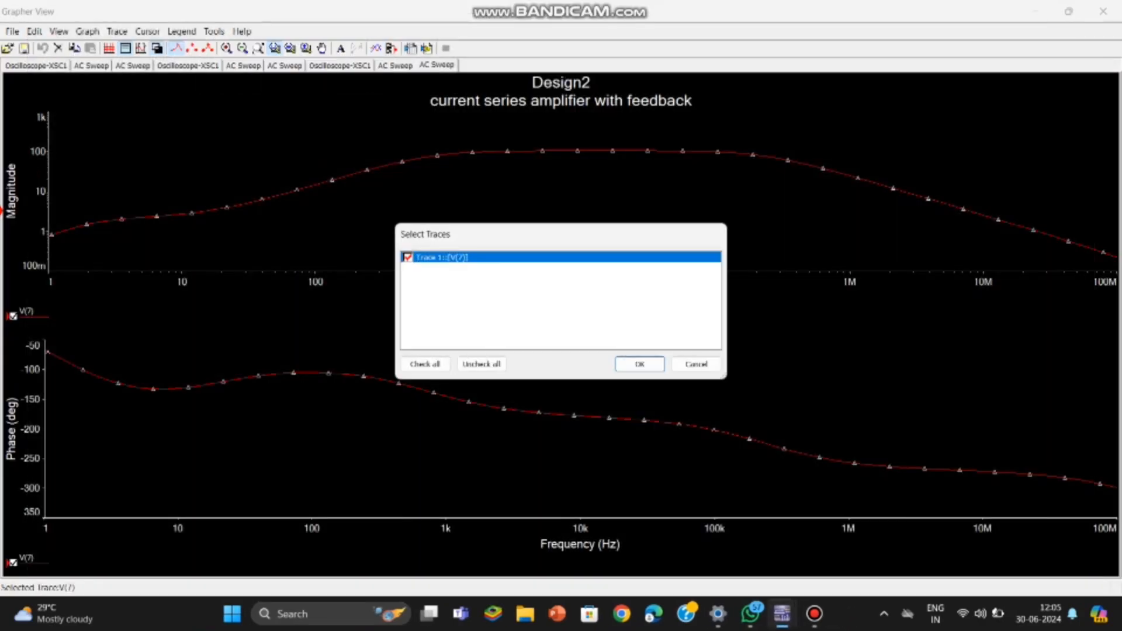
key("Return")
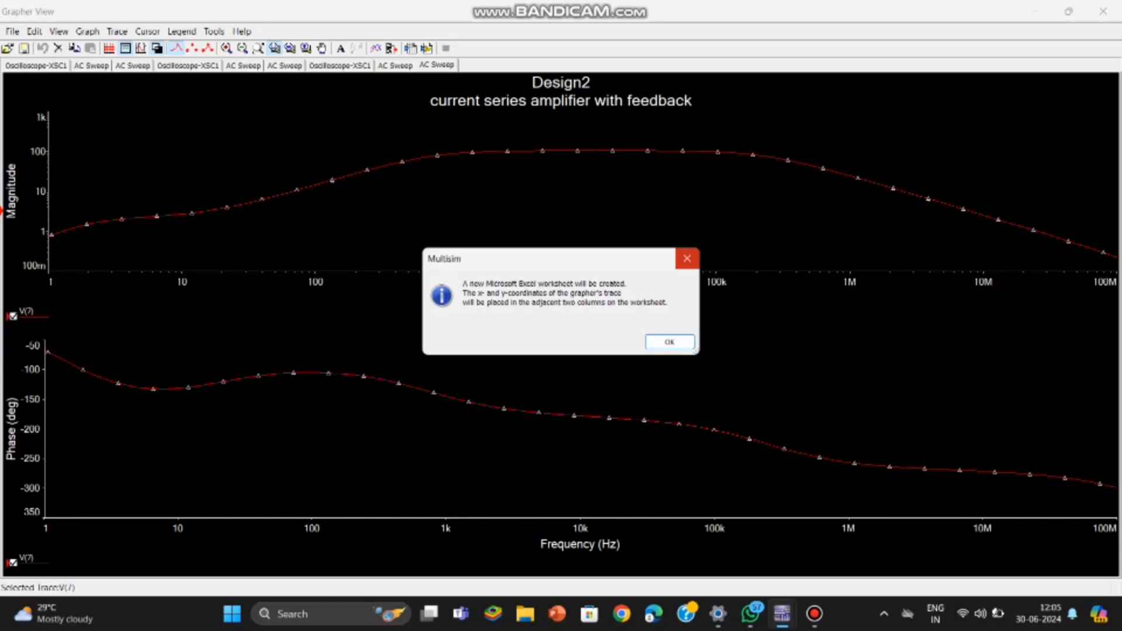
left_click(687, 259)
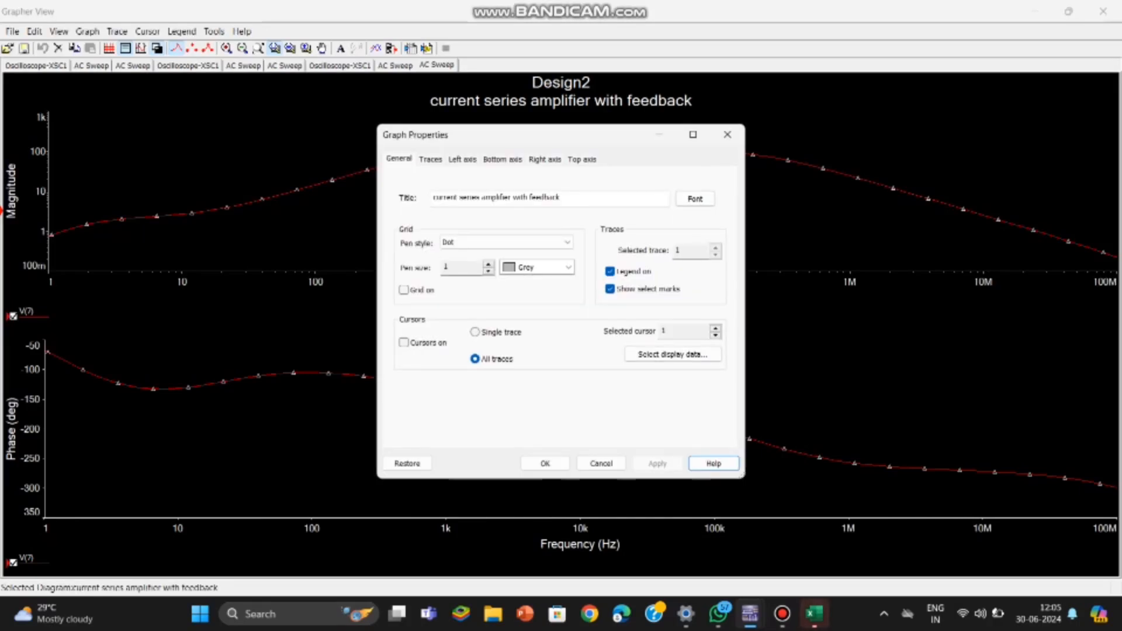
Step: Retitle the graph as 'current series amplifier without feedback'
left_click(529, 198)
type("out")
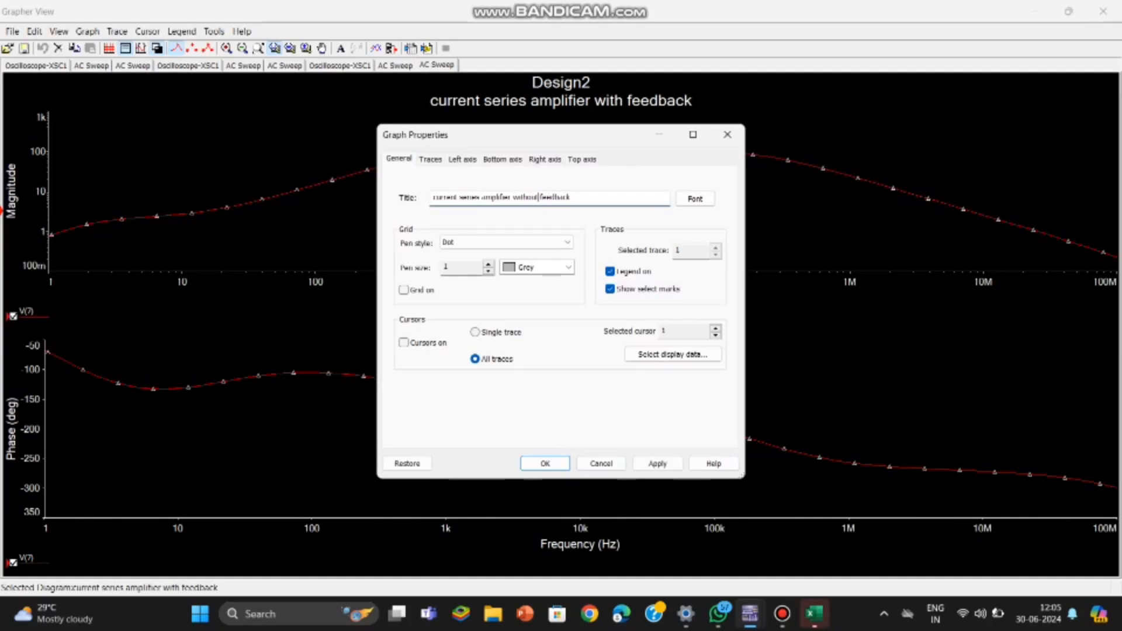
left_click(545, 464)
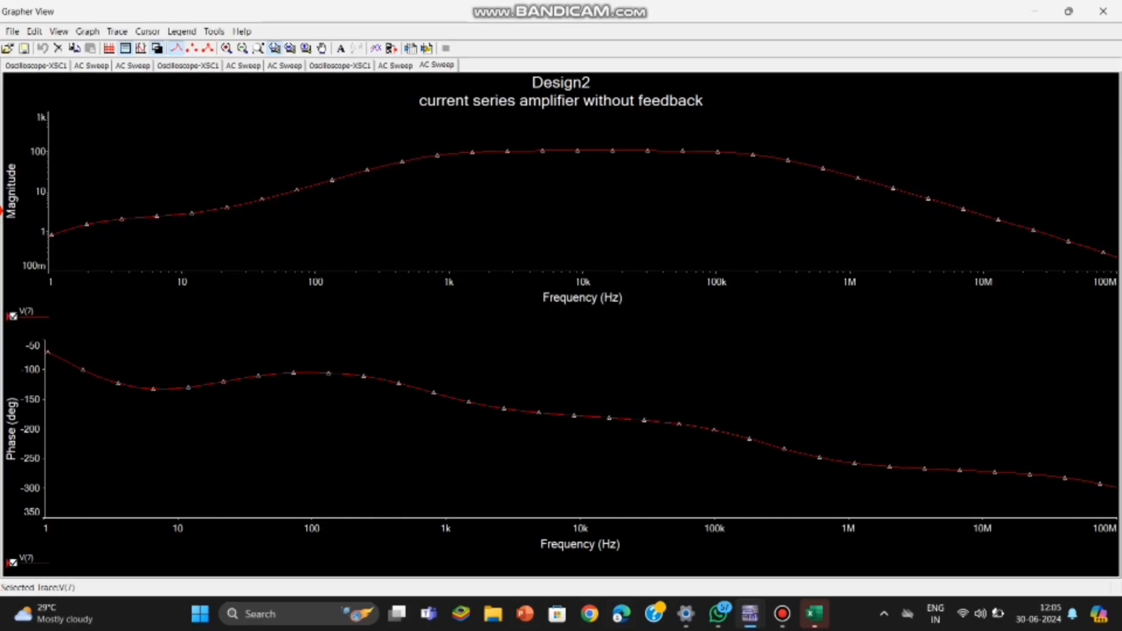
Step: Export the retitled trace to Excel again and bring up the Sheet2 workbook window
left_click(214, 32)
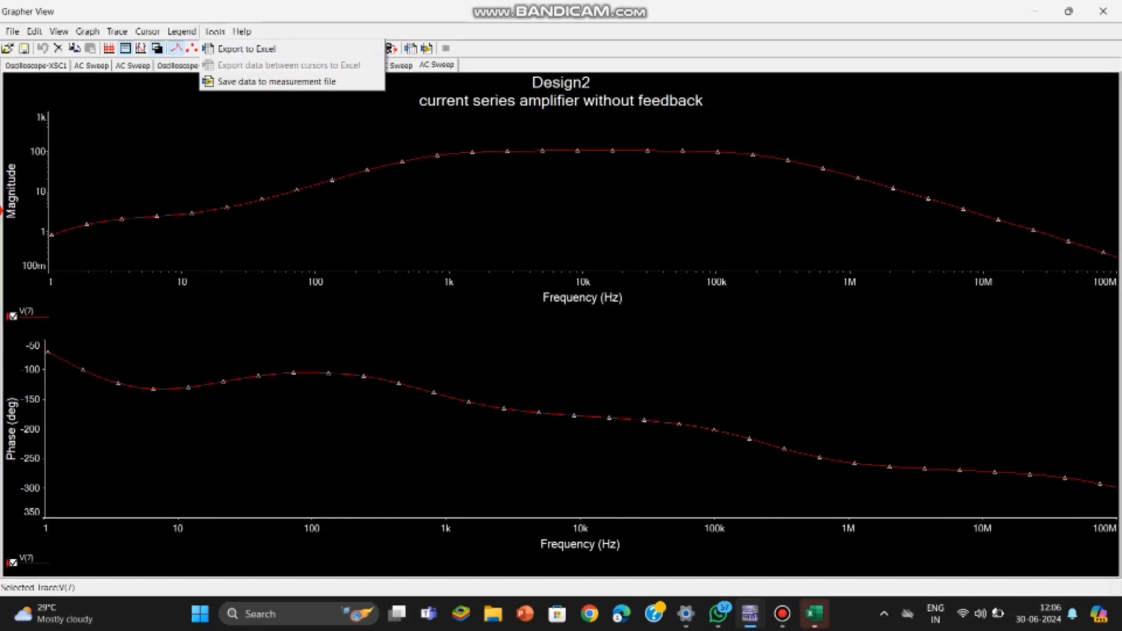
left_click(245, 49)
left_click(640, 365)
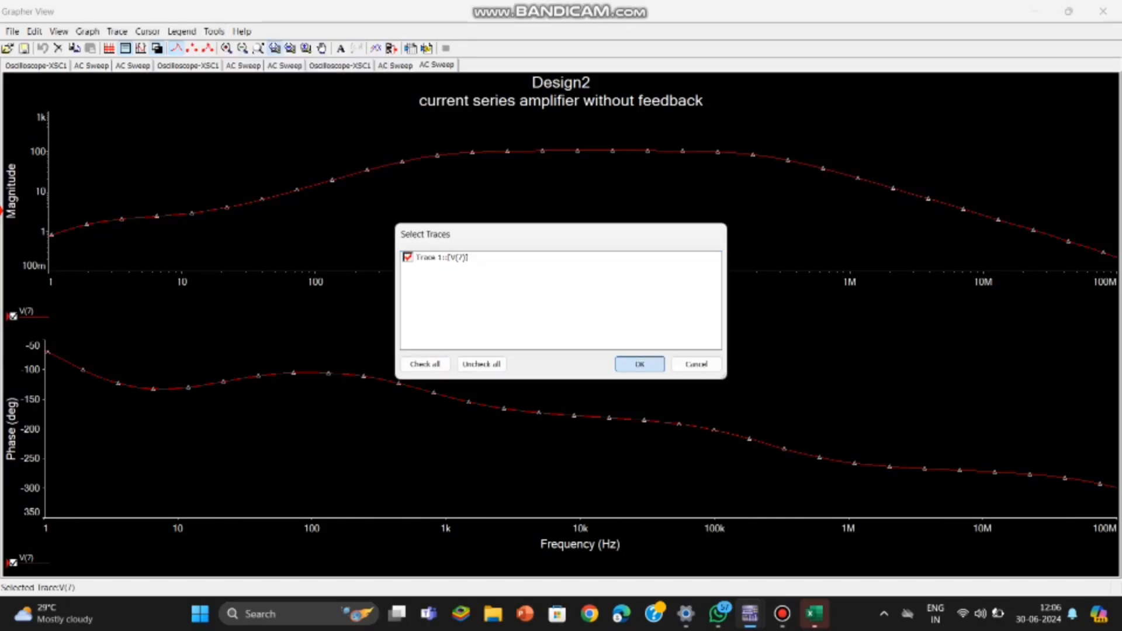
key("Return")
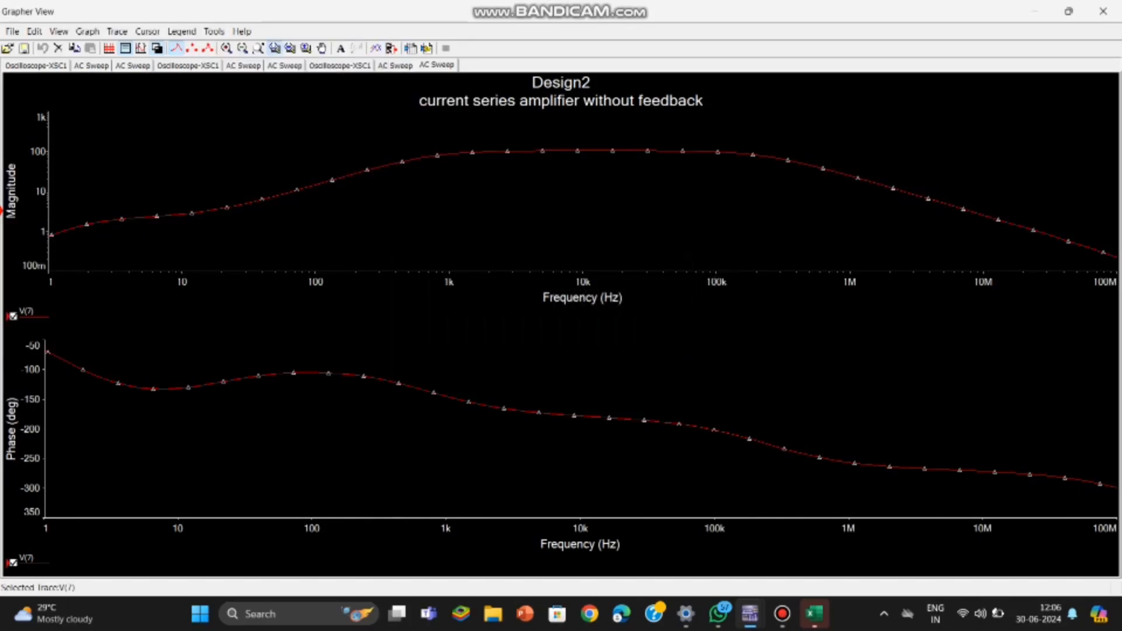
mouse_move(815, 614)
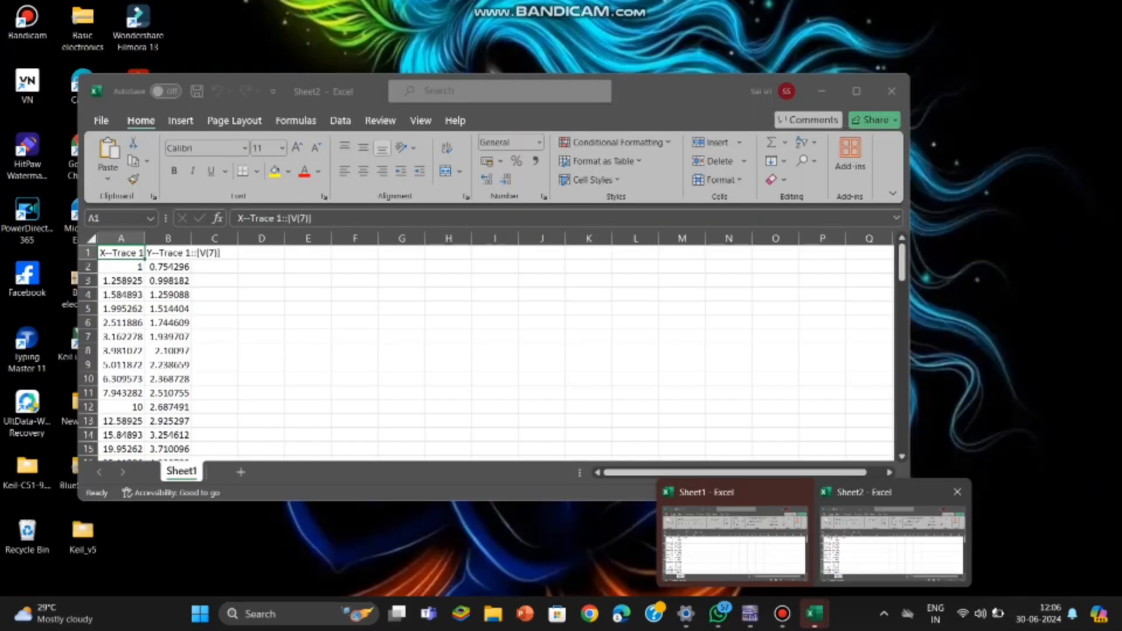
left_click(893, 540)
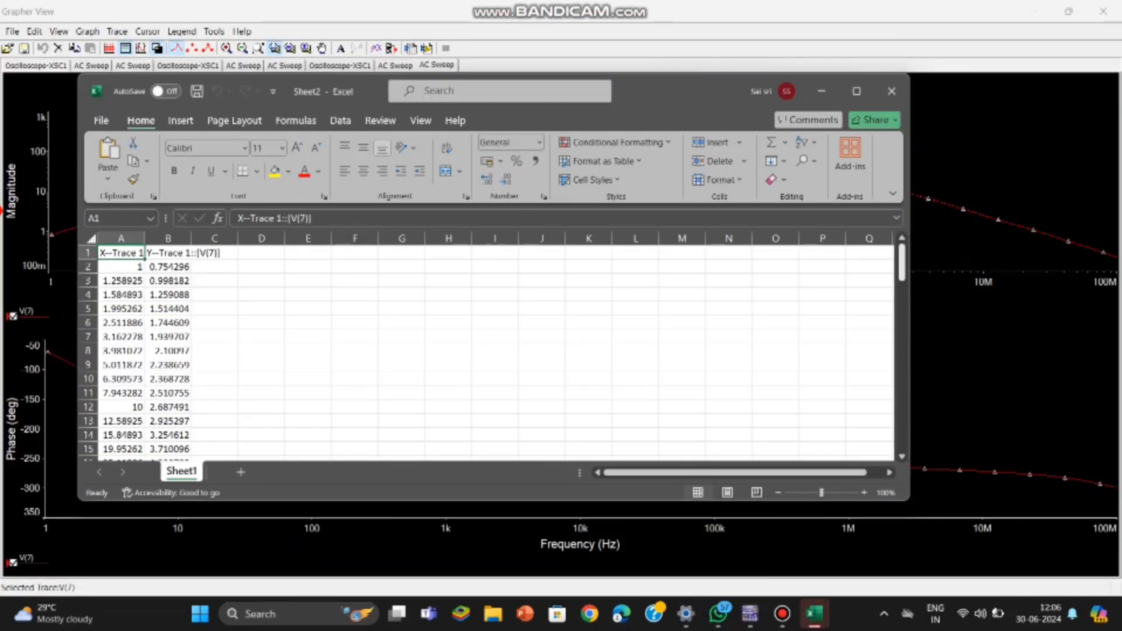
Step: Enter the note 'take some values' in cell F44 of the Sheet2 workbook, then close it without saving changes
left_click_drag(902, 263, 902, 336)
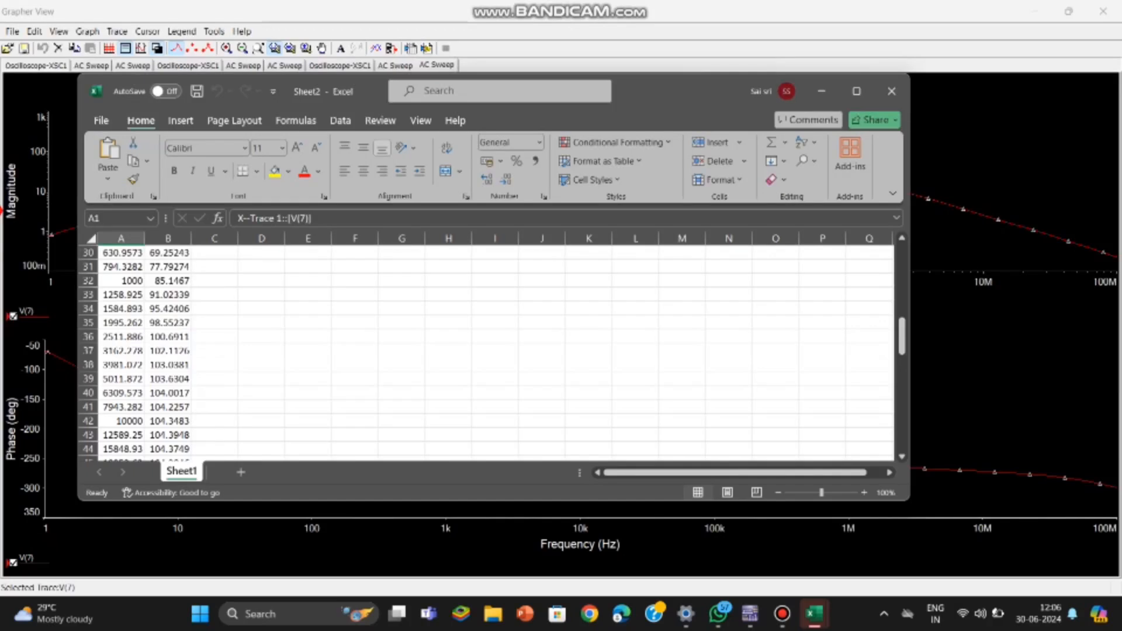
left_click_drag(902, 336, 902, 351)
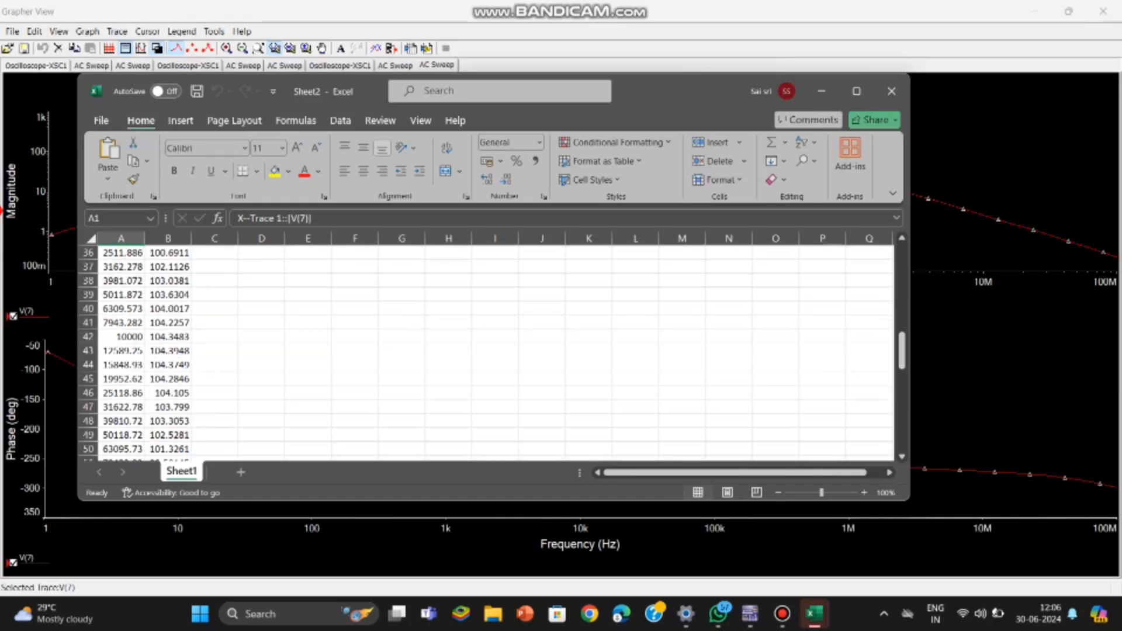
left_click(354, 365)
type("tak")
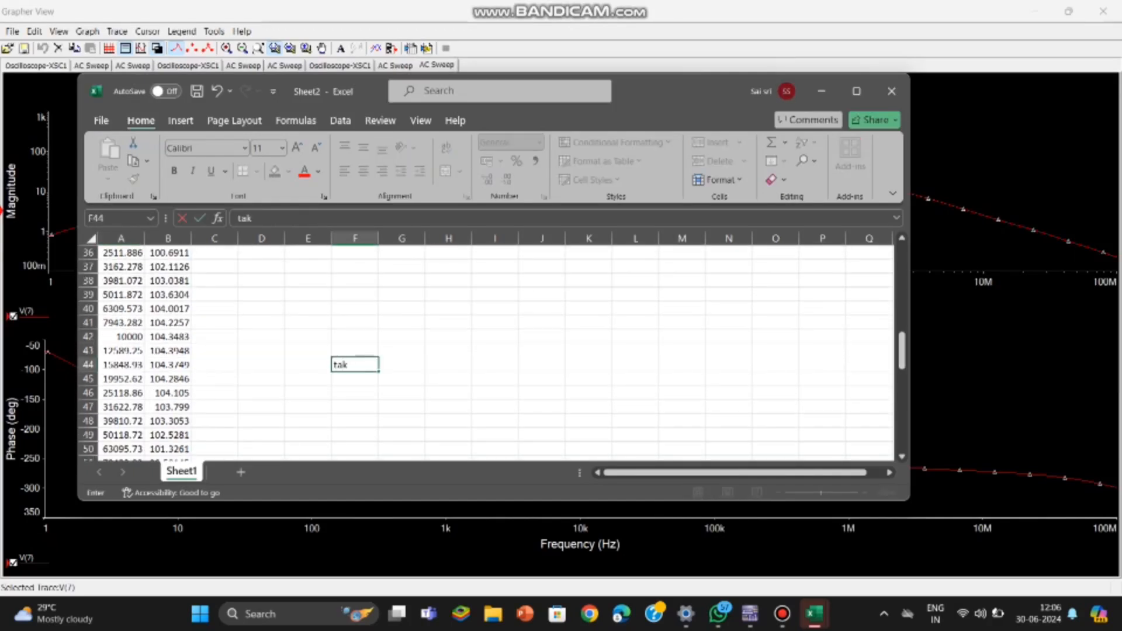
type("e some valus")
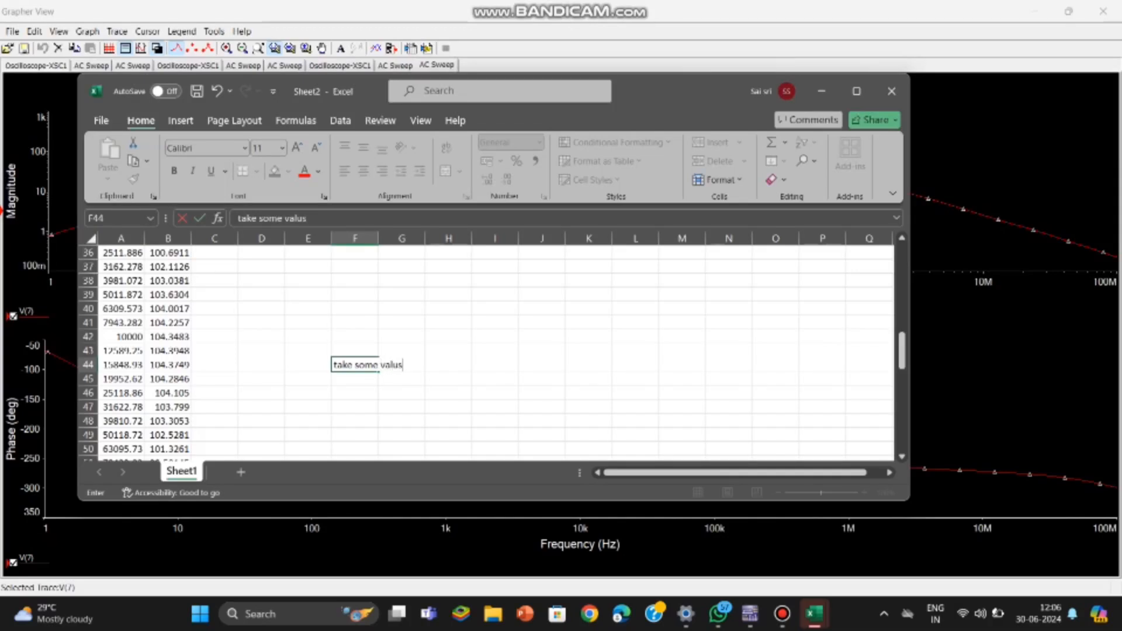
key("BackSpace")
key("BackSpace")
type("ues")
key("Return")
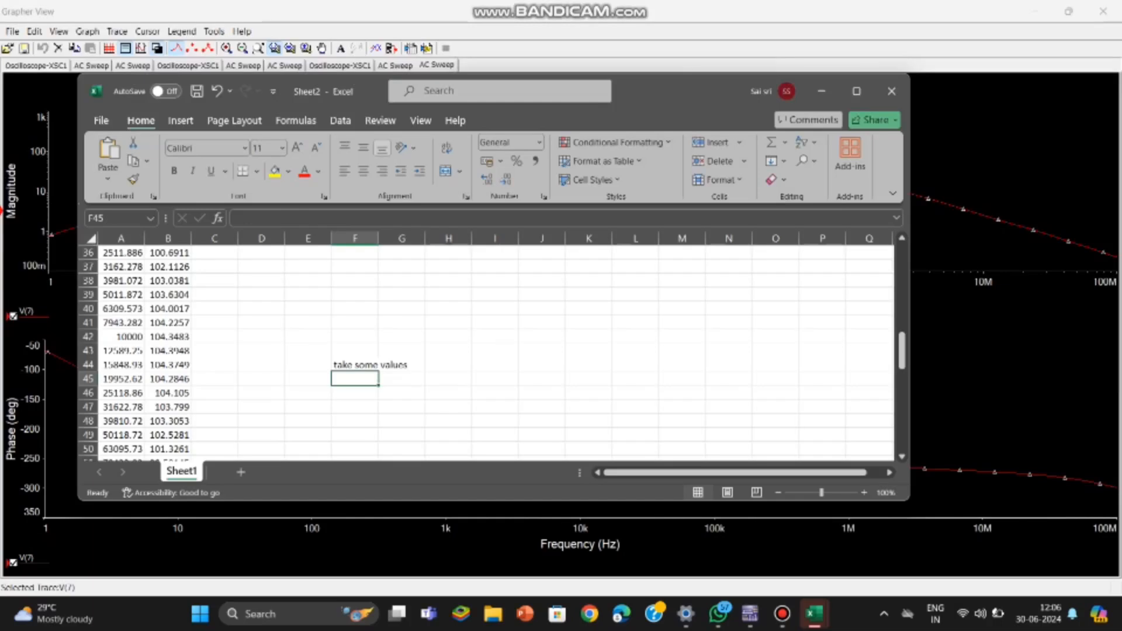
left_click(891, 91)
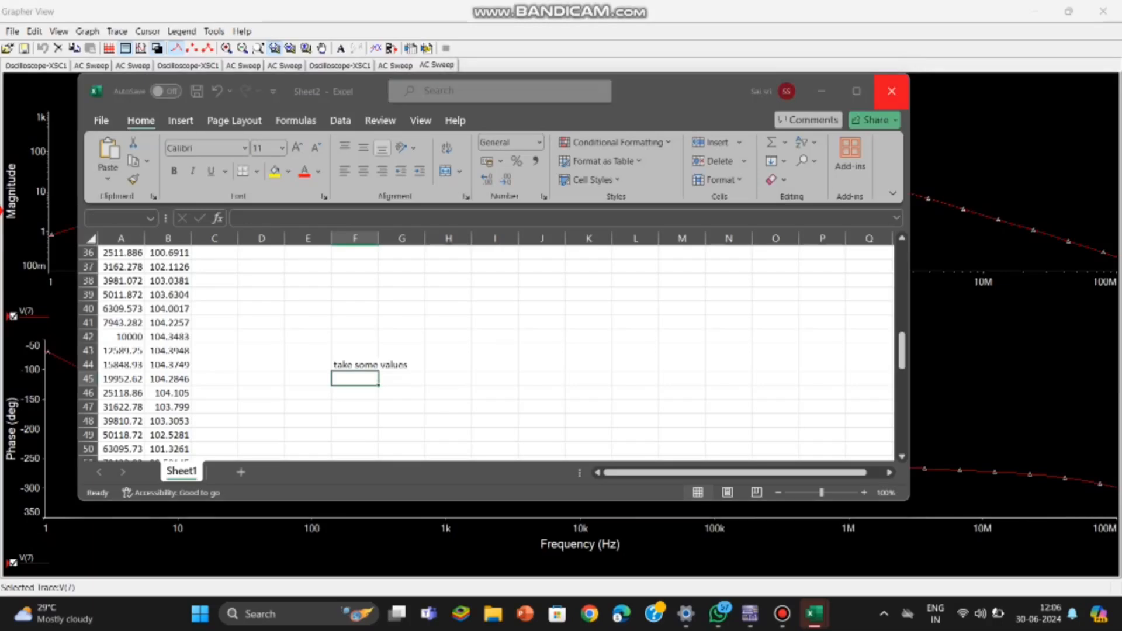
left_click(548, 376)
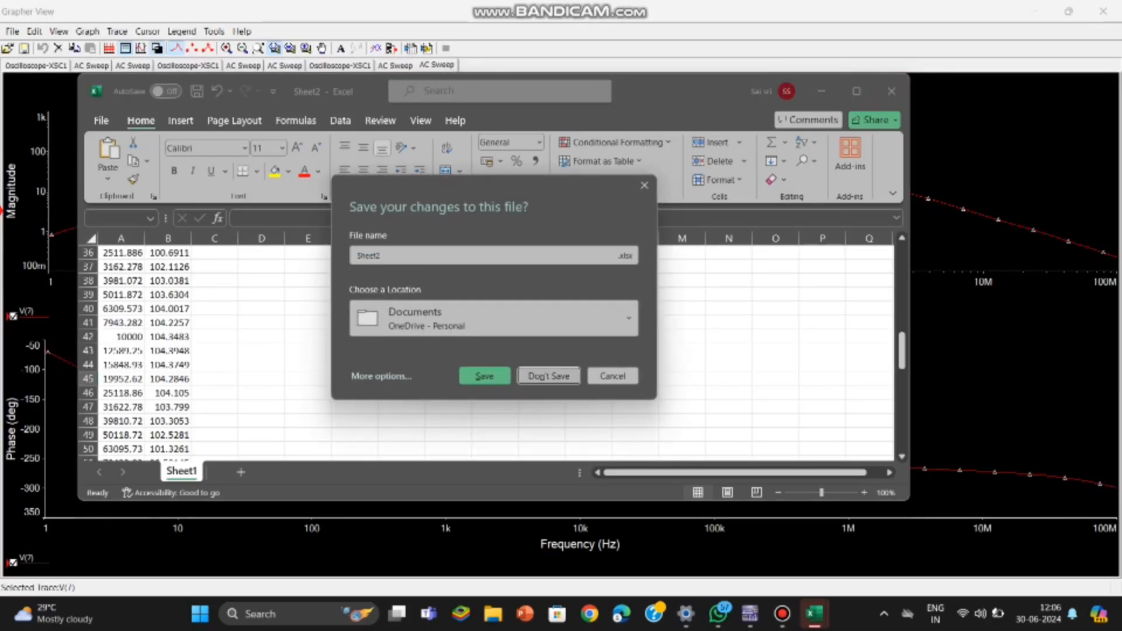